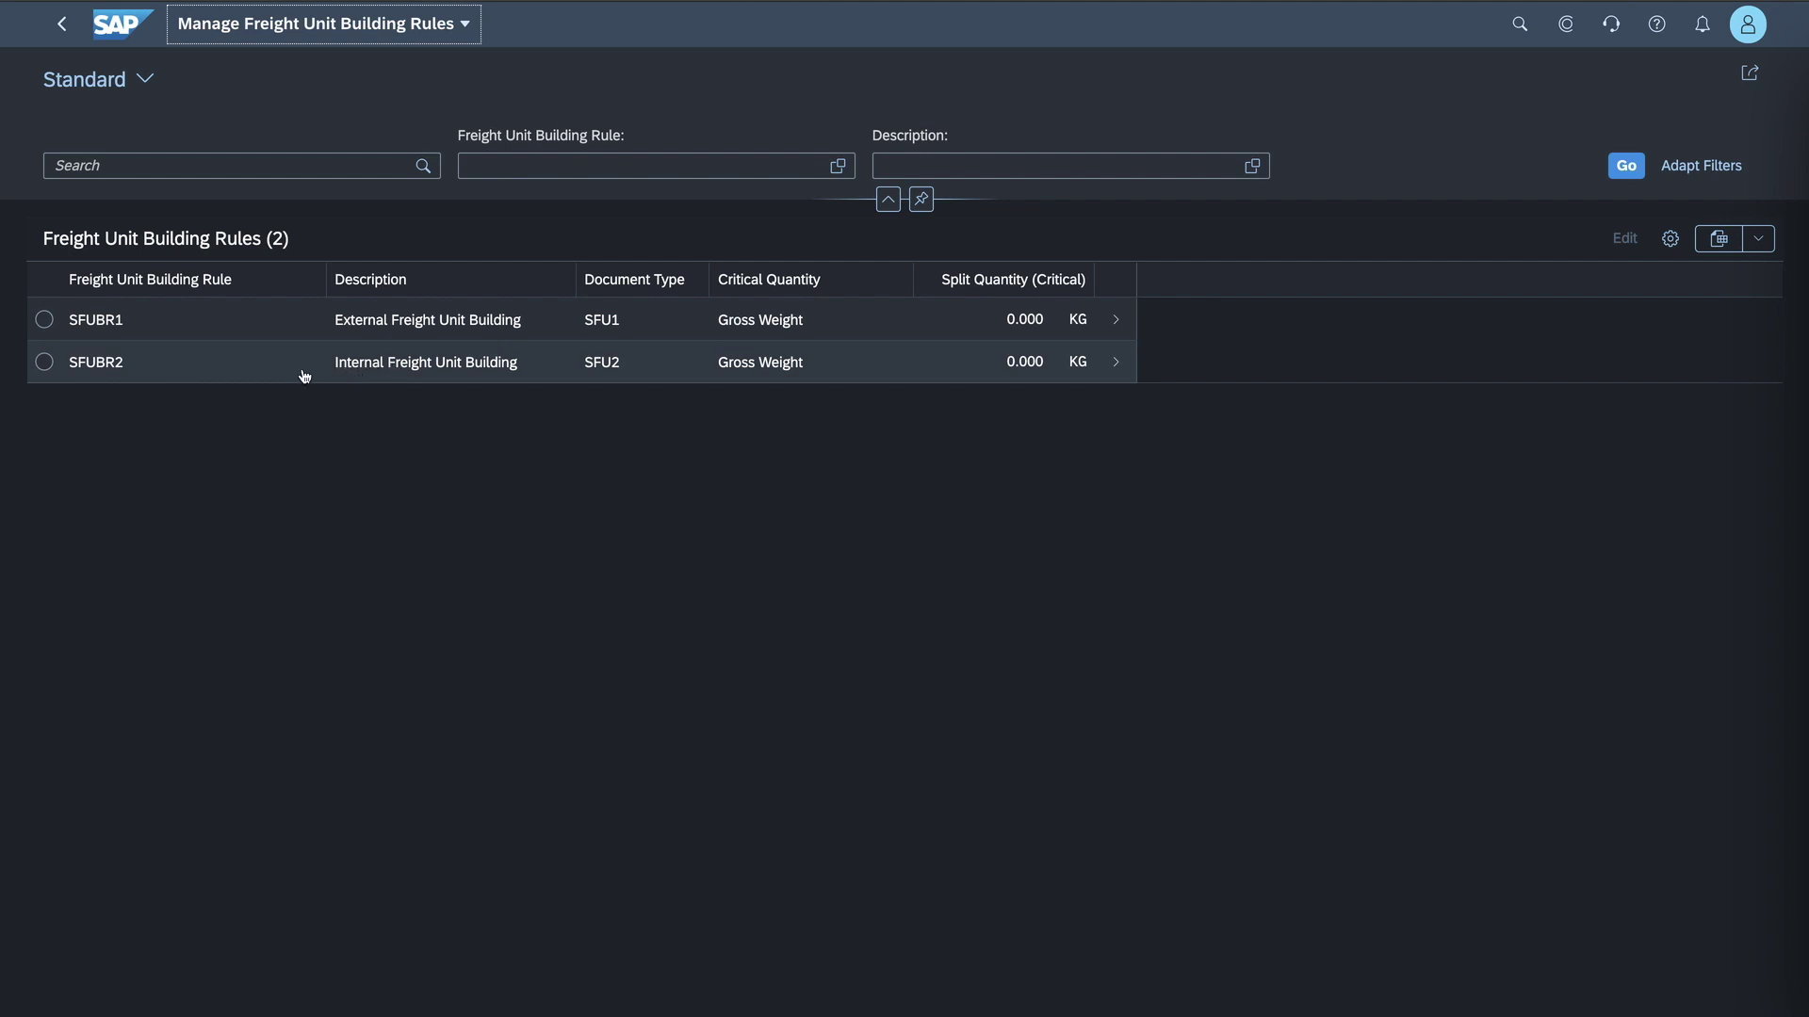
Examine freight unit building rule SFUBR2, then open the TM_DEMO_ORDER sales order and search for its SFU2 freight units.
{"action": "left_click", "coordinate": [223, 373]}
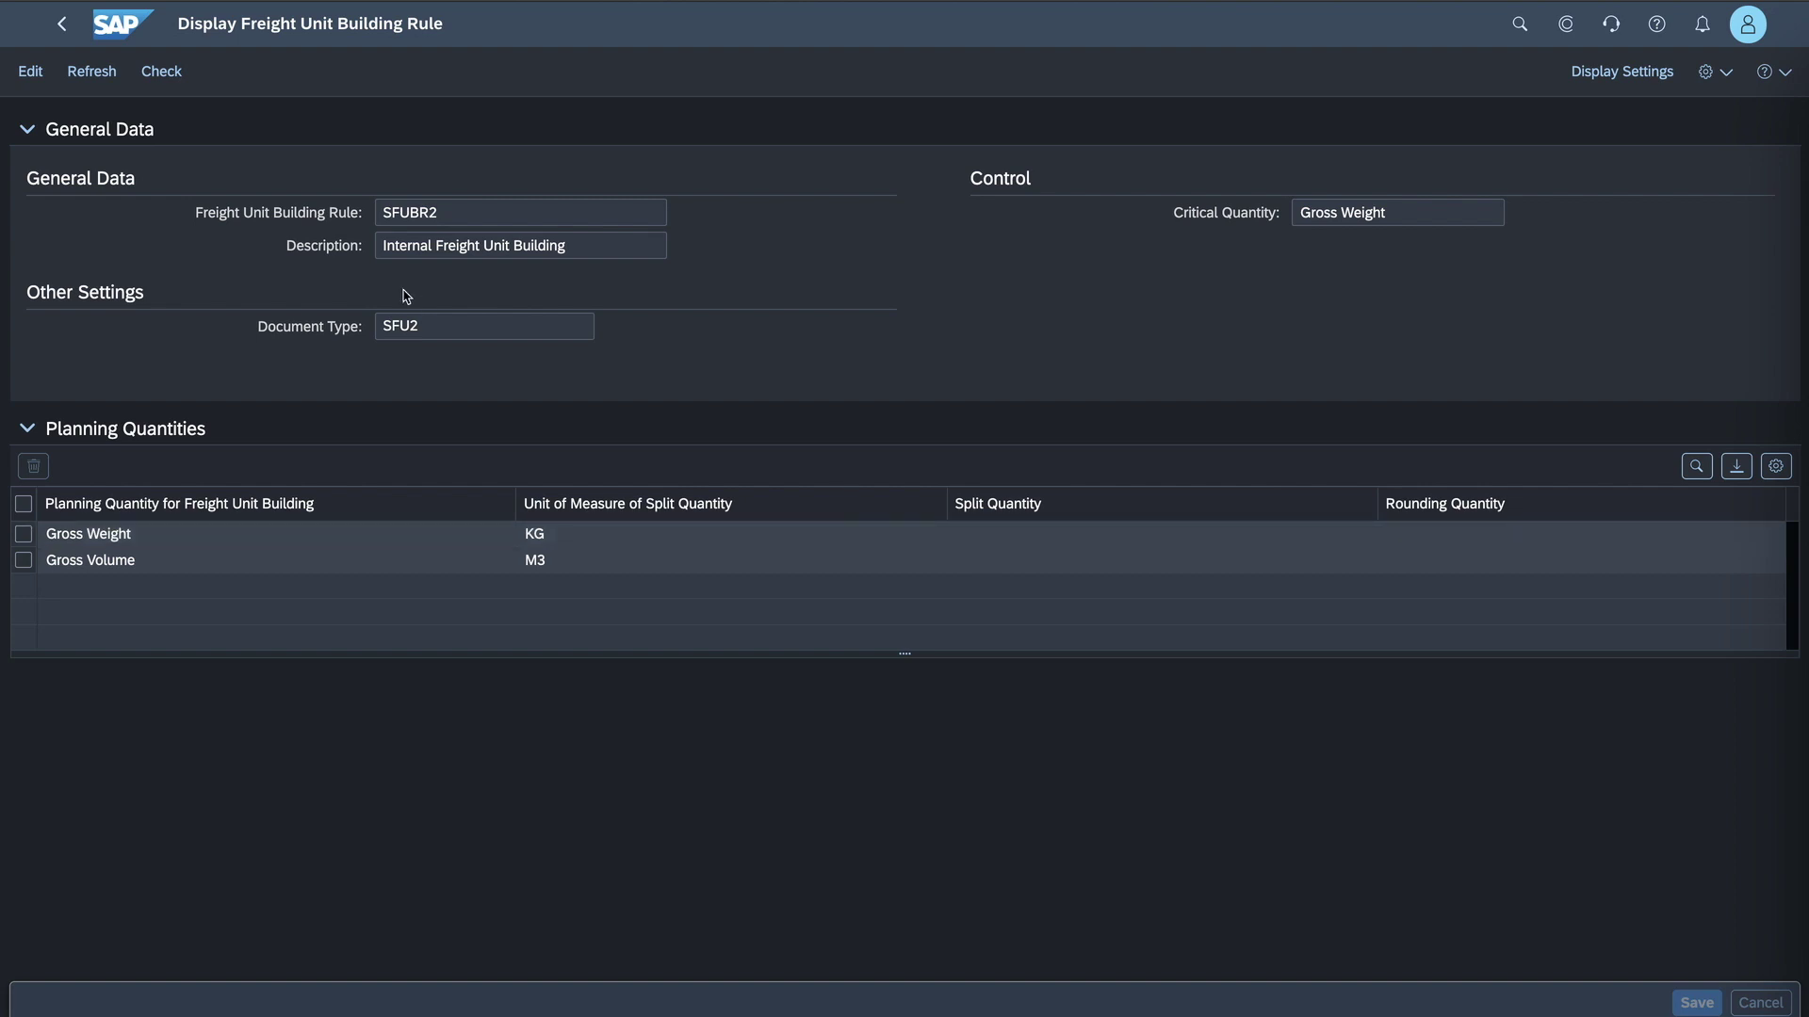
{"action": "left_click", "coordinate": [61, 24]}
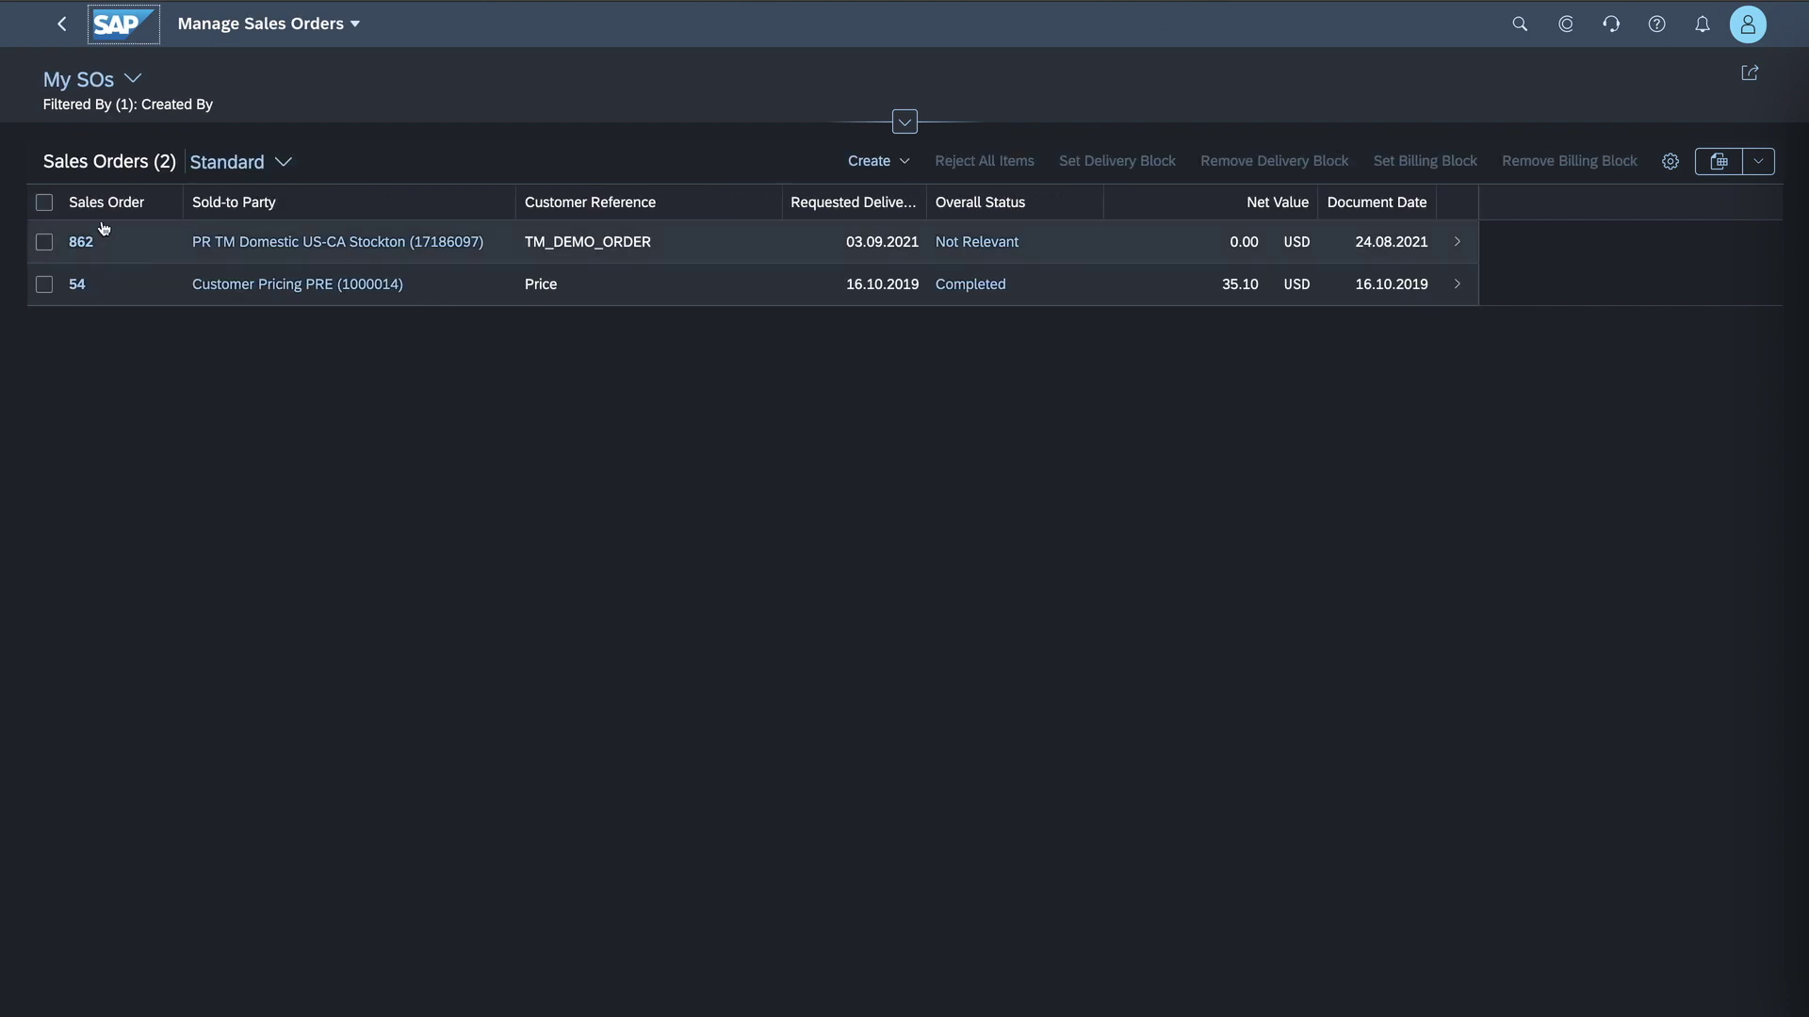
{"action": "left_click", "coordinate": [126, 247]}
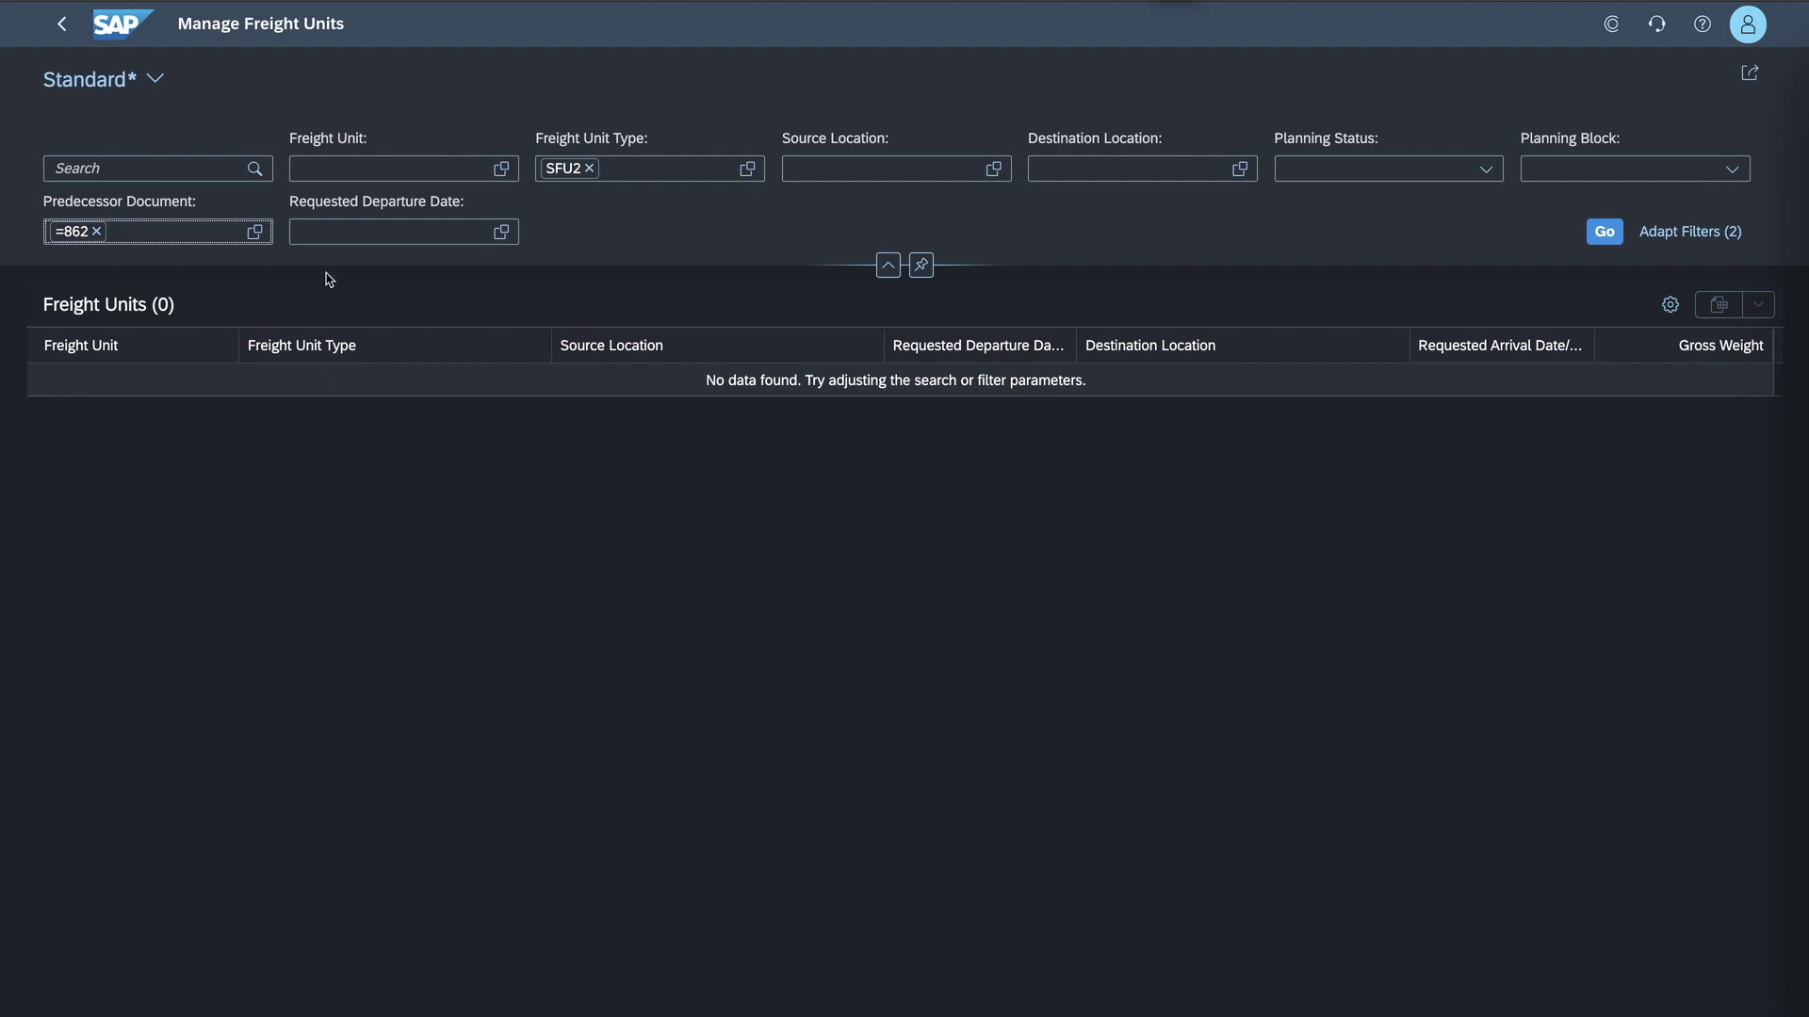
{"action": "left_click", "coordinate": [1604, 235]}
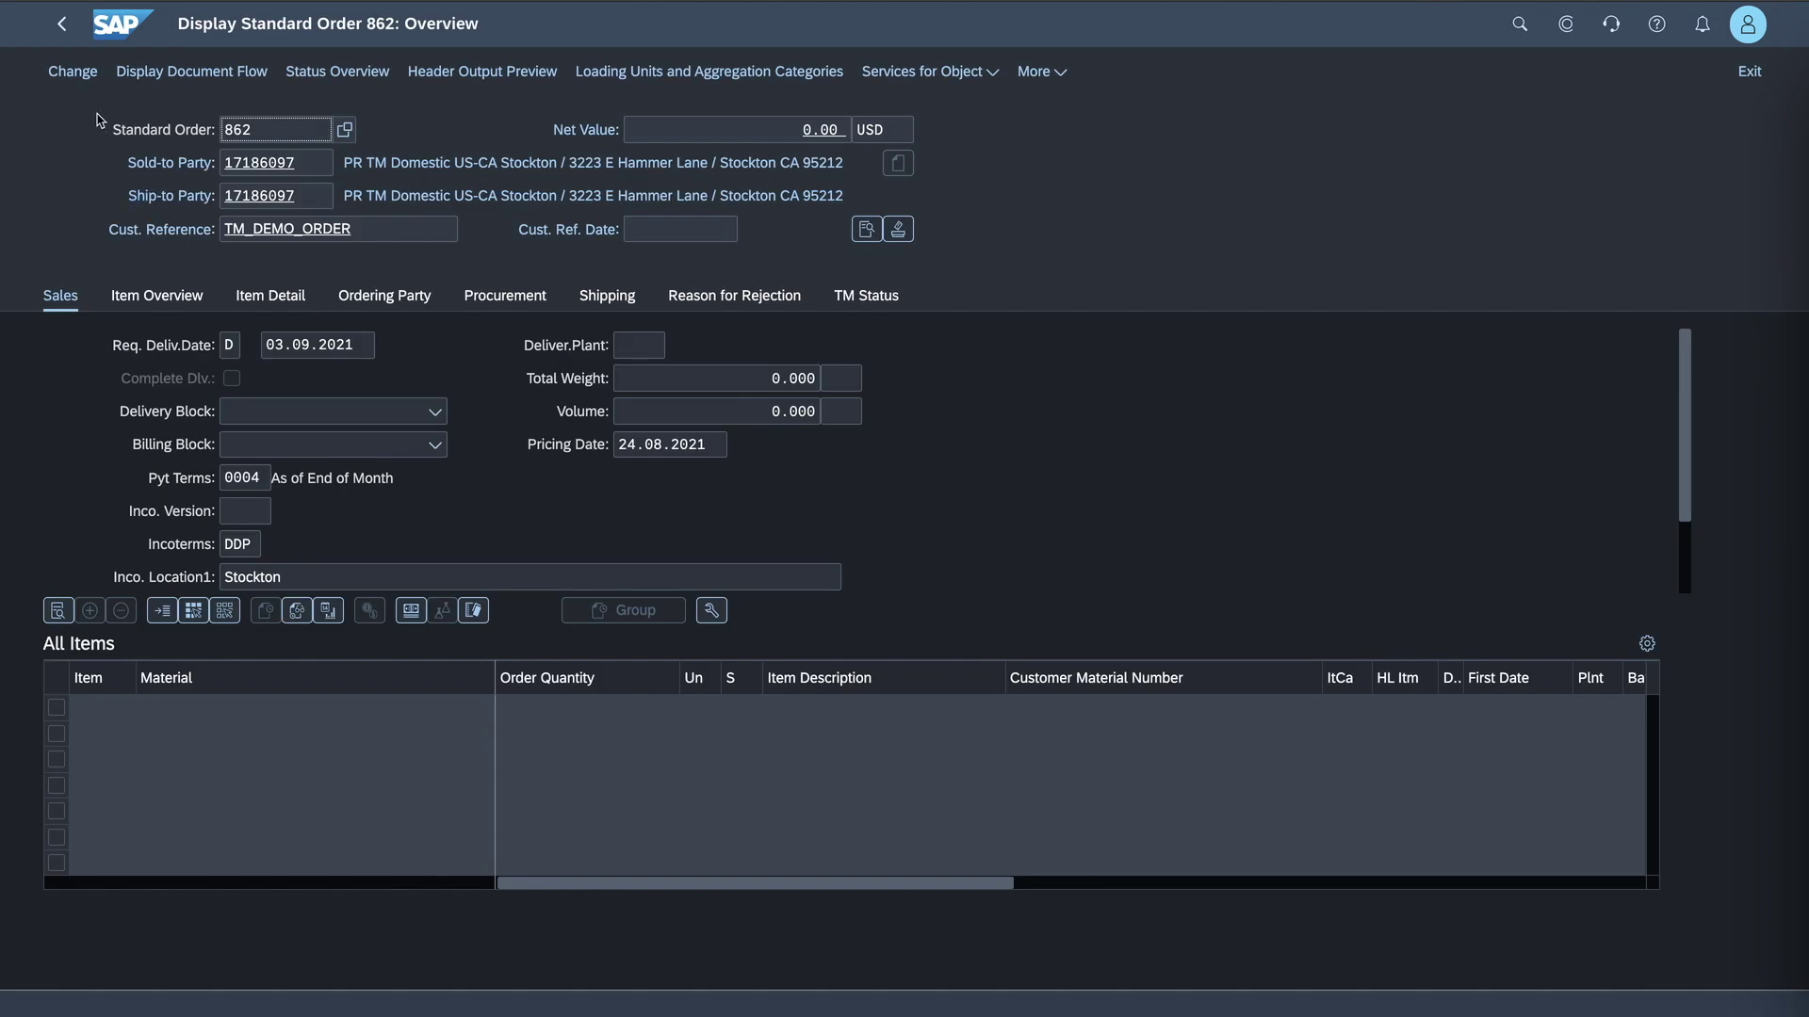
Switch the TM_DEMO_ORDER sales order to change mode and add a first item with material PR-TG11 and quantity 1.
{"action": "left_click", "coordinate": [73, 73]}
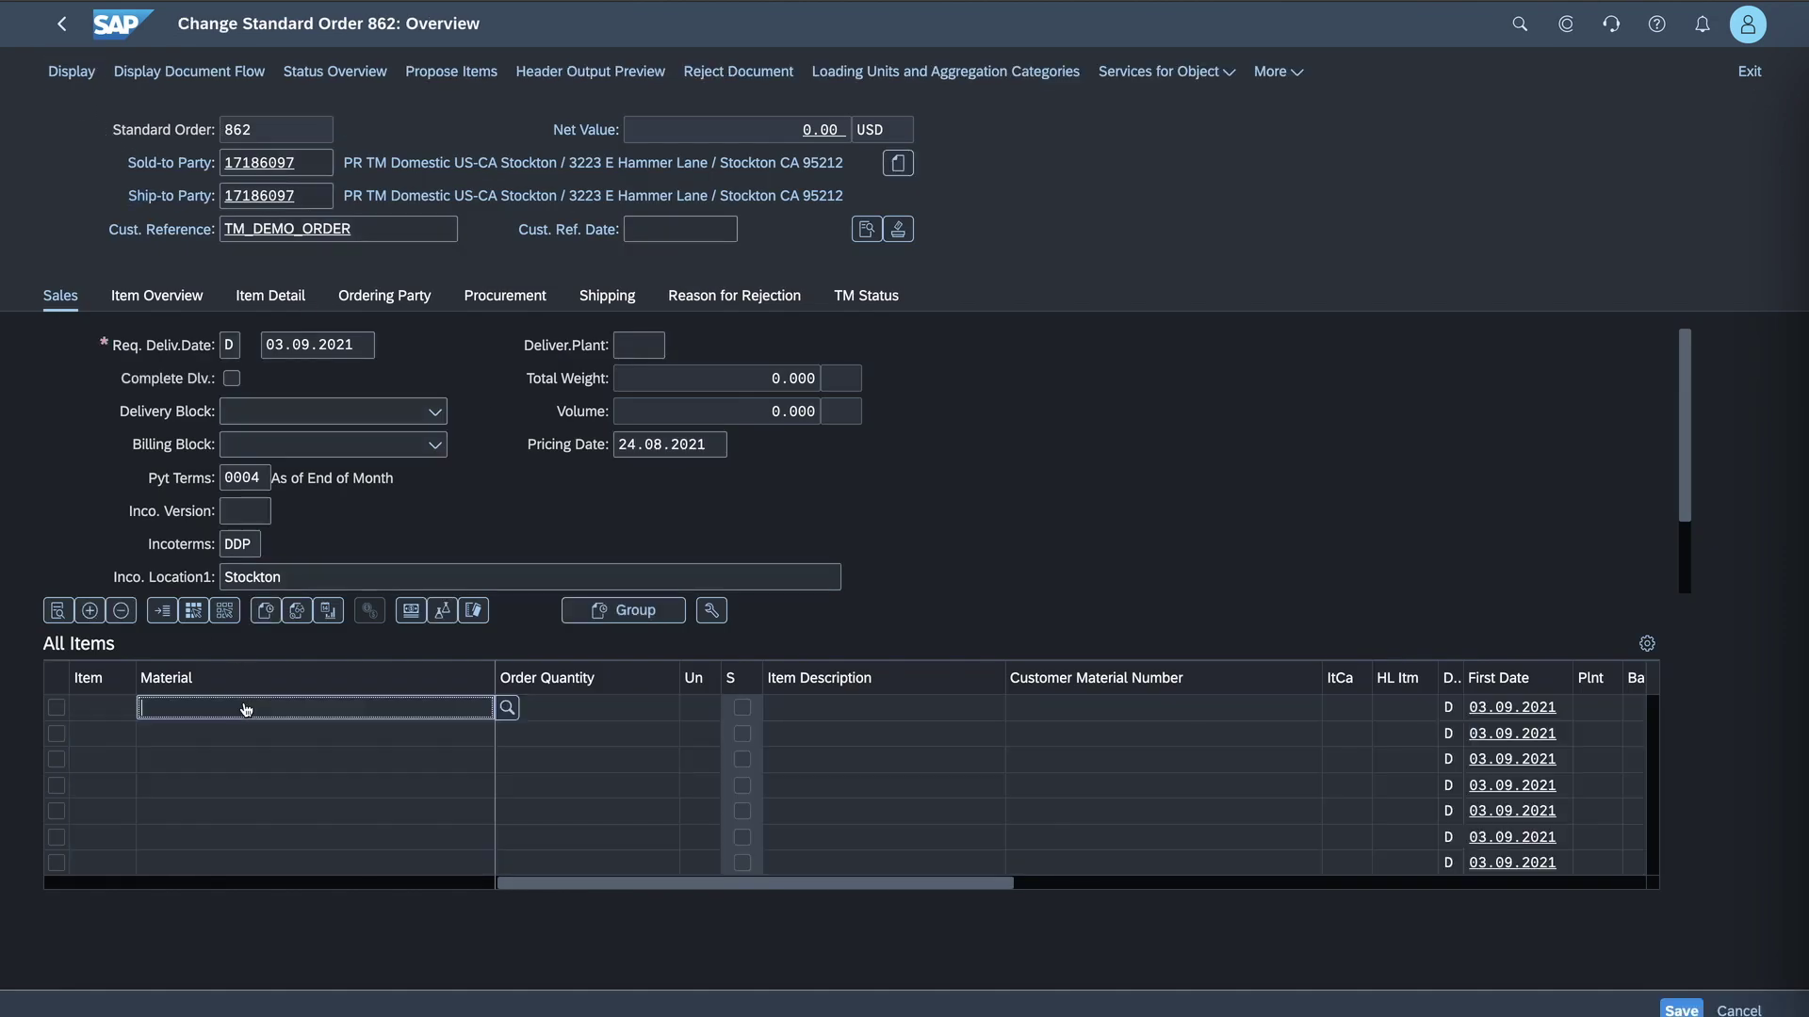
{"action": "type", "text": "pr-tg11"}
{"action": "left_click", "coordinate": [585, 706]}
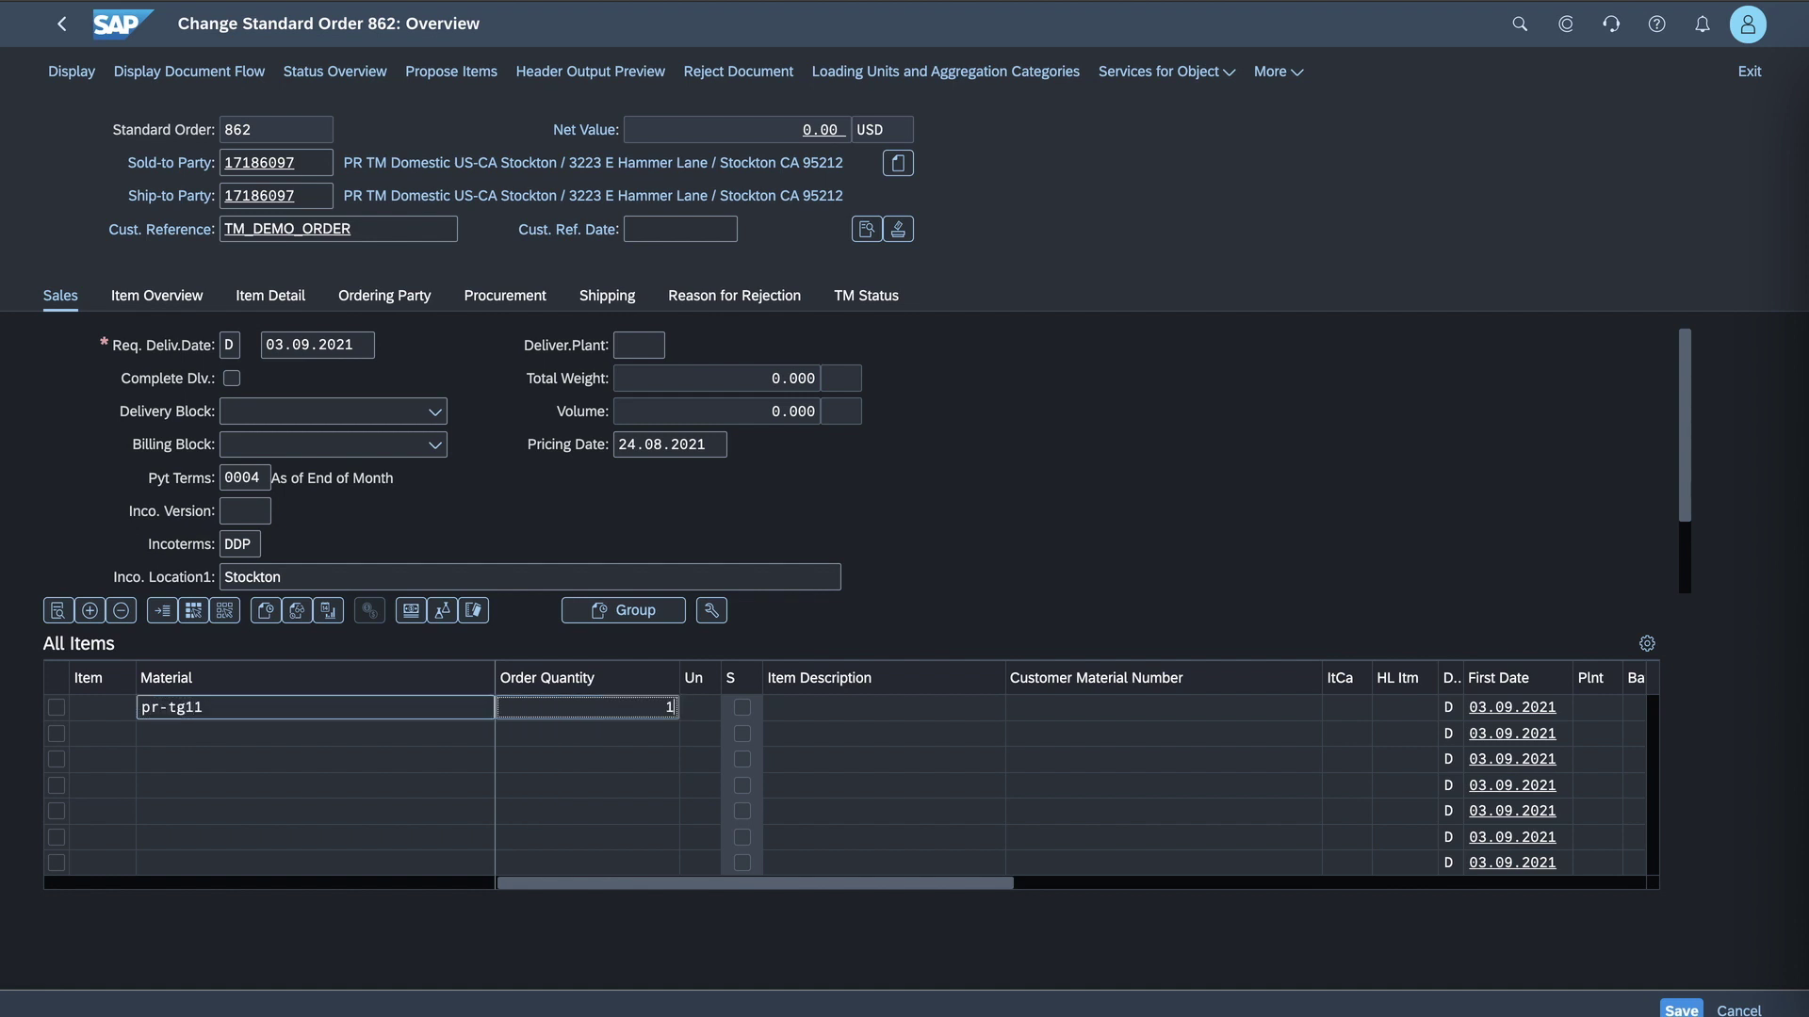
{"action": "key", "text": "Return"}
{"action": "key", "text": "Return"}
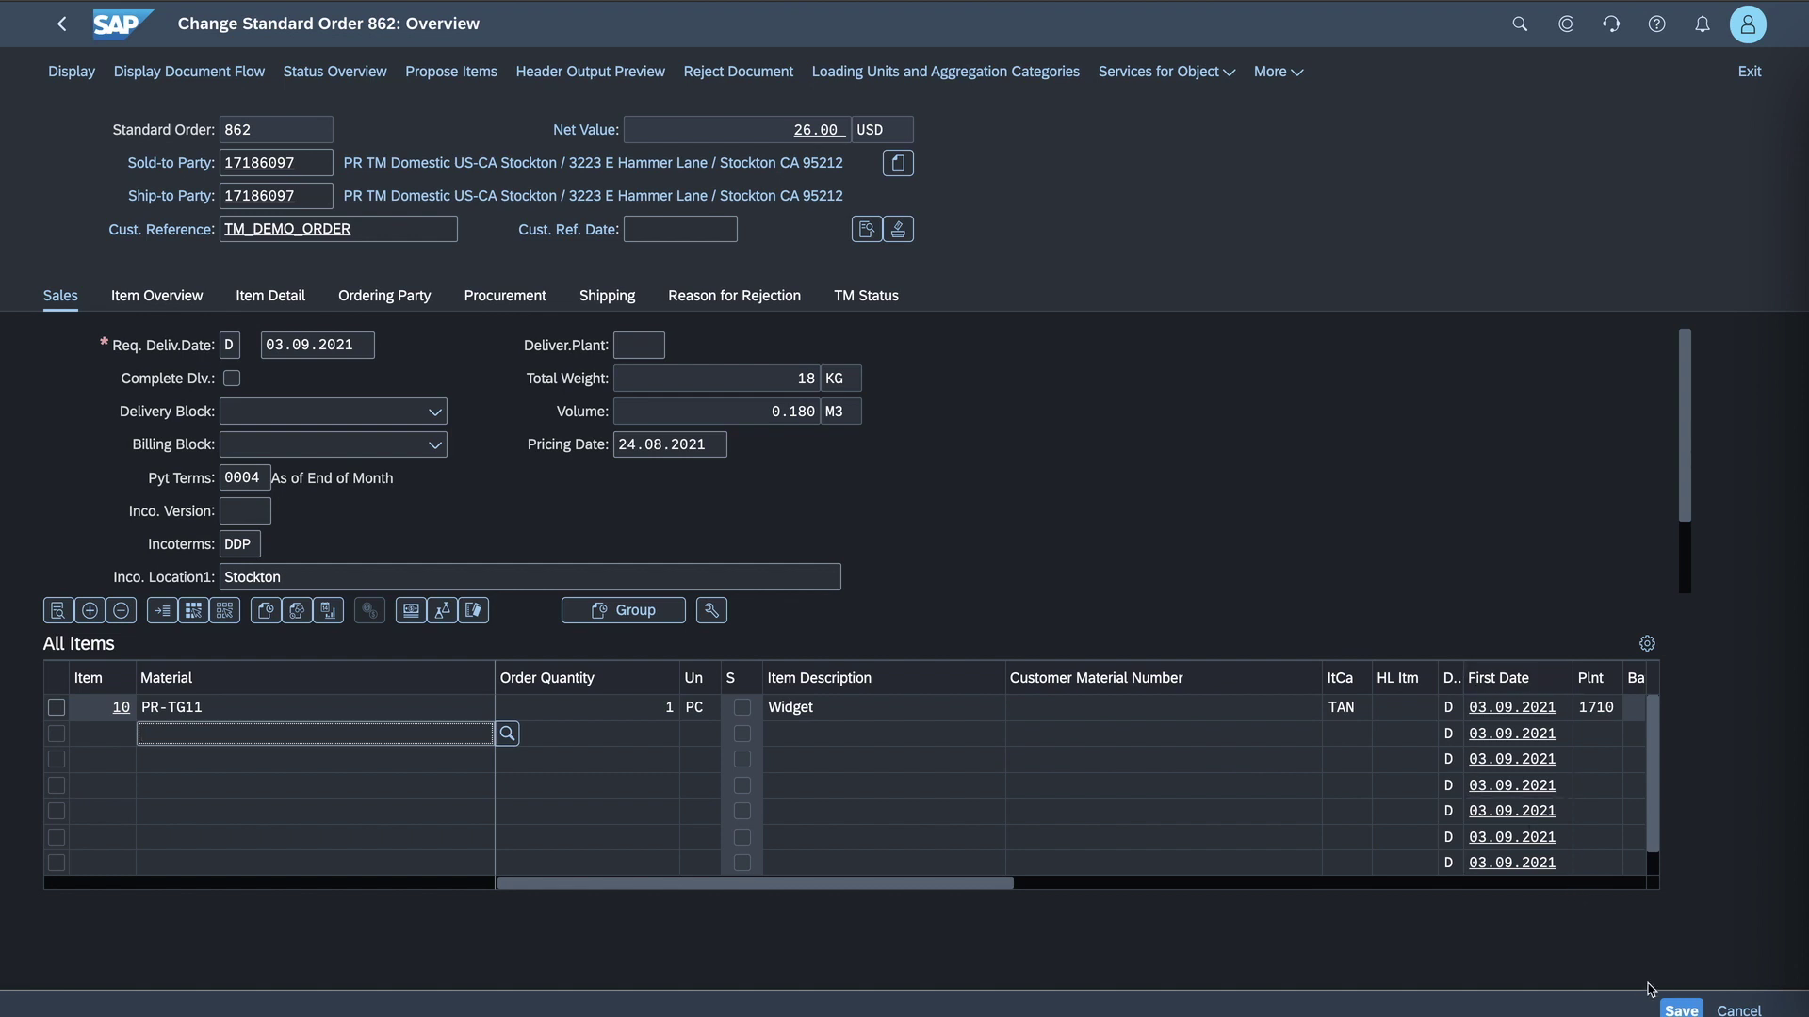
Save the sales order with its first item and refresh the SFU2 freight unit list for that order.
{"action": "left_click", "coordinate": [1674, 1009]}
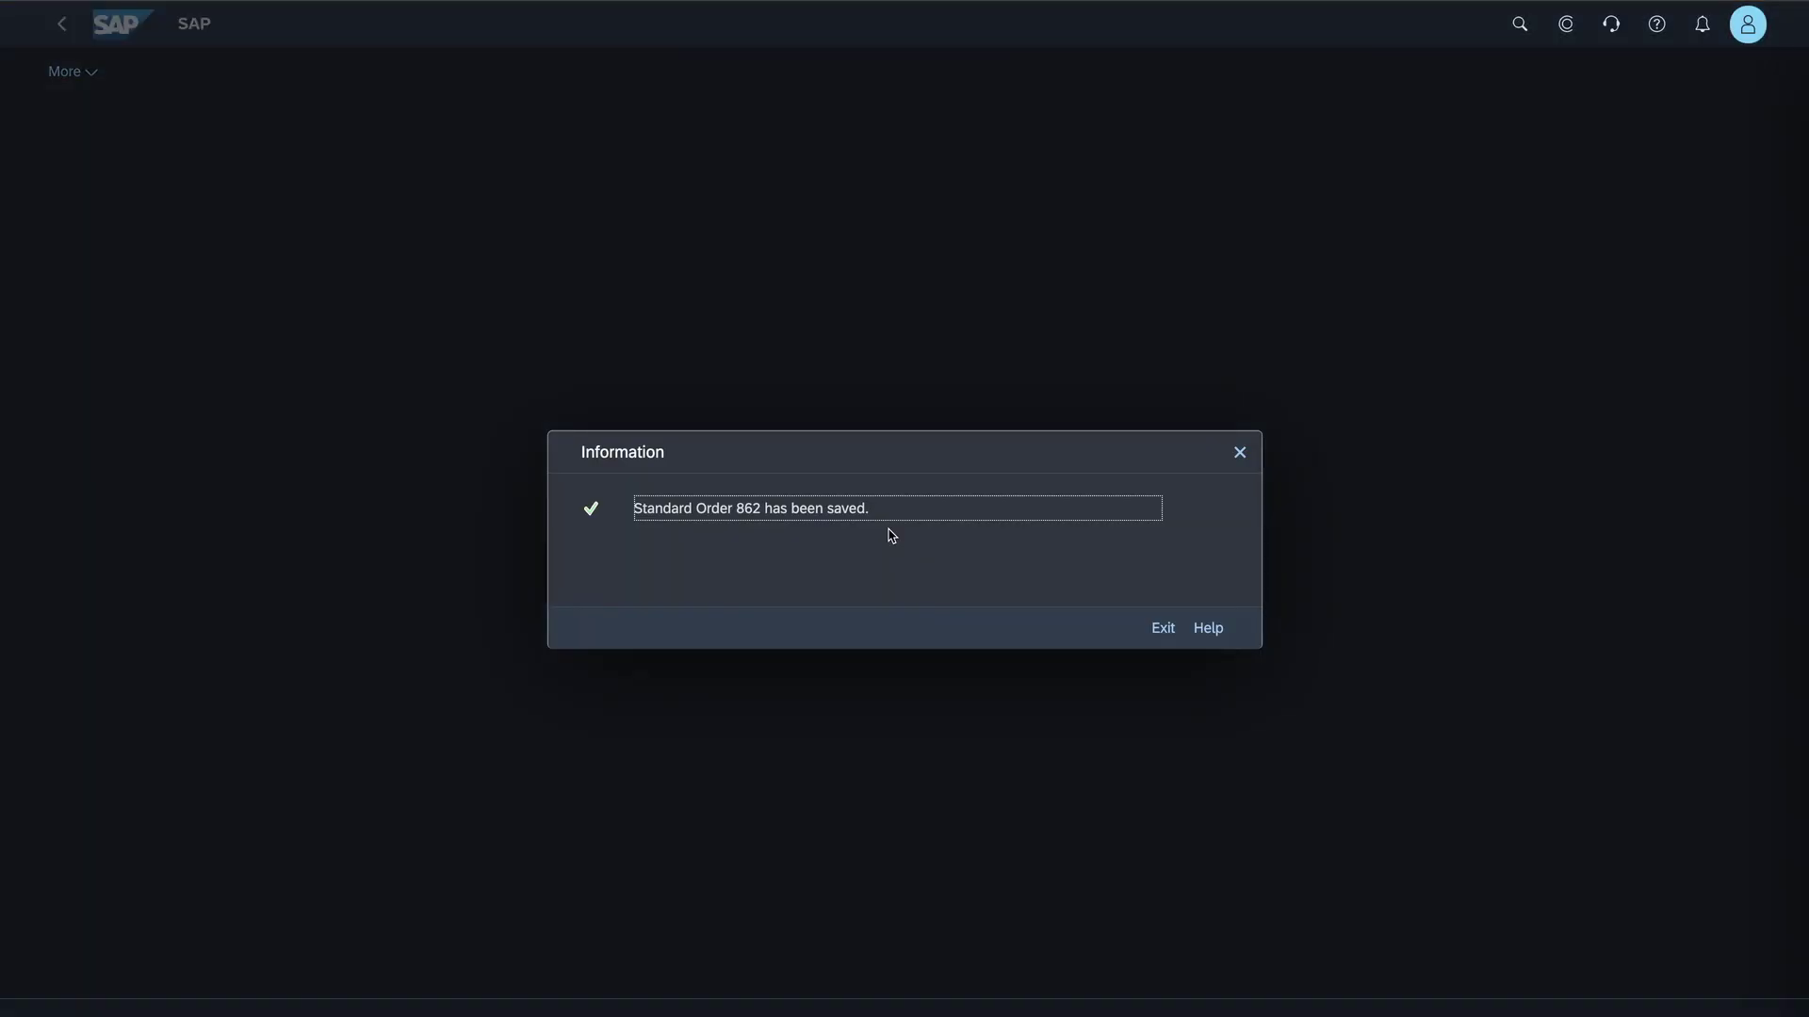
{"action": "left_click", "coordinate": [1166, 628]}
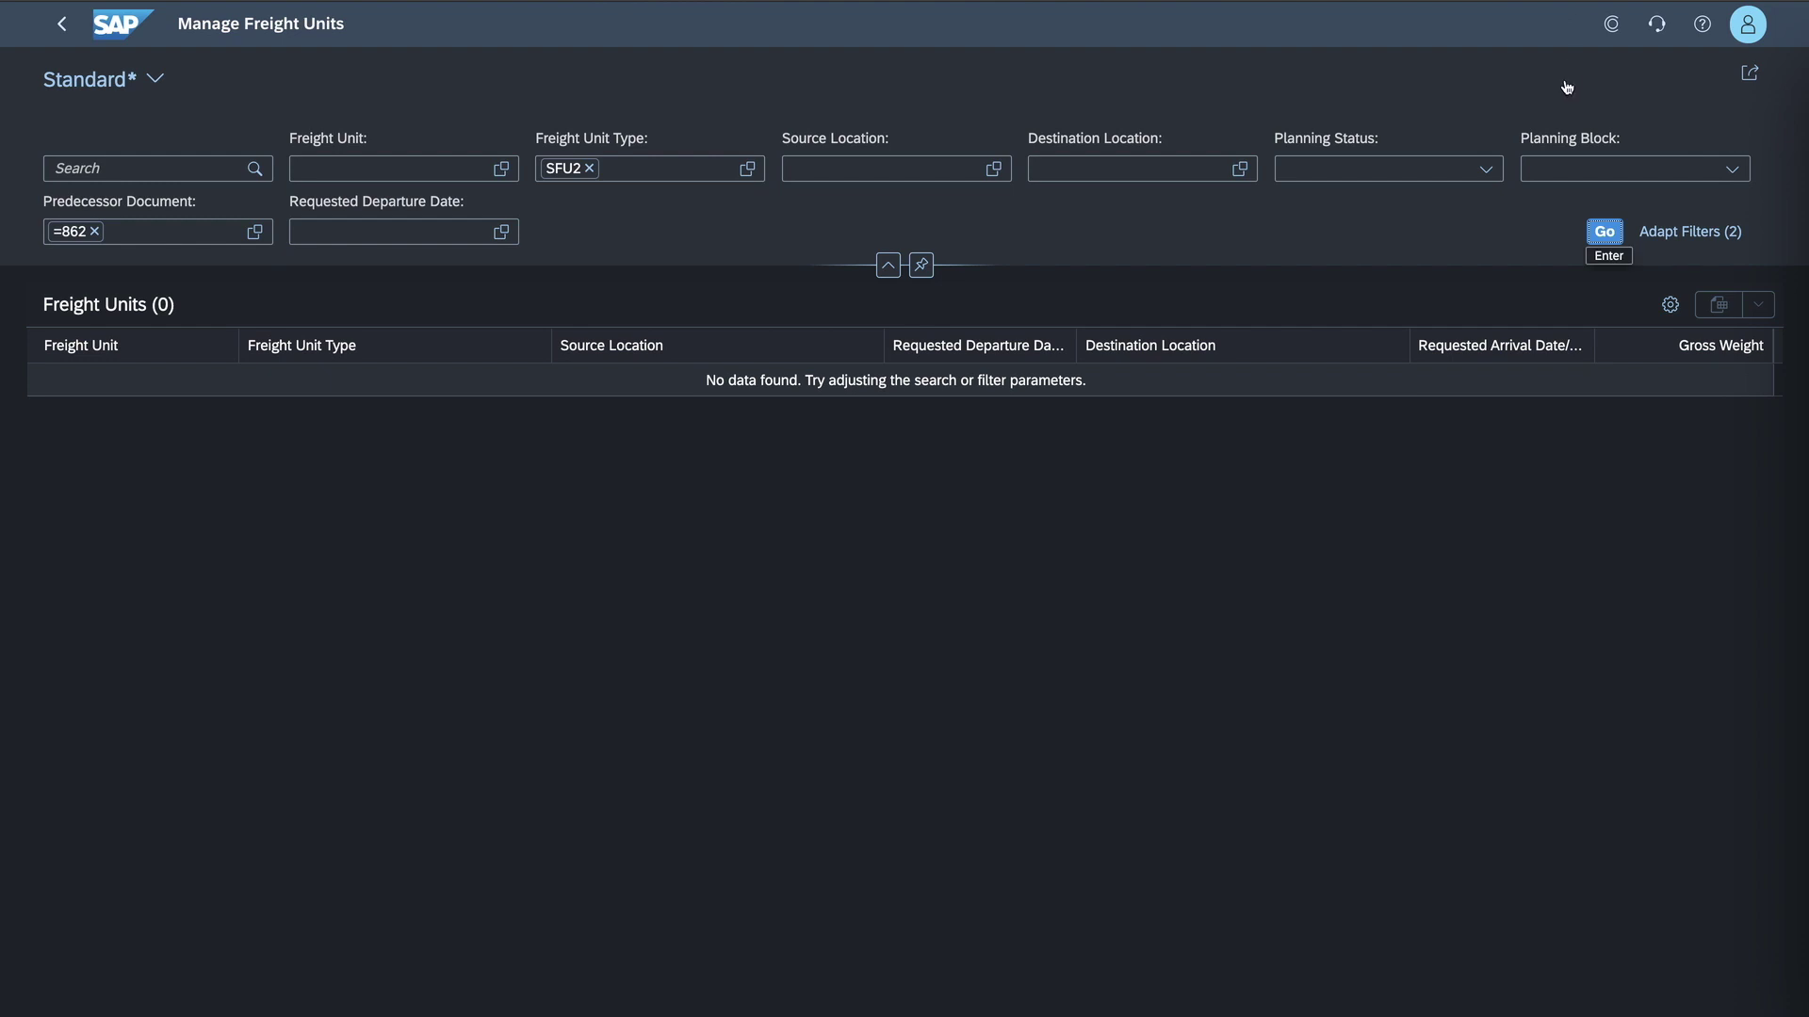
{"action": "left_click", "coordinate": [1605, 235]}
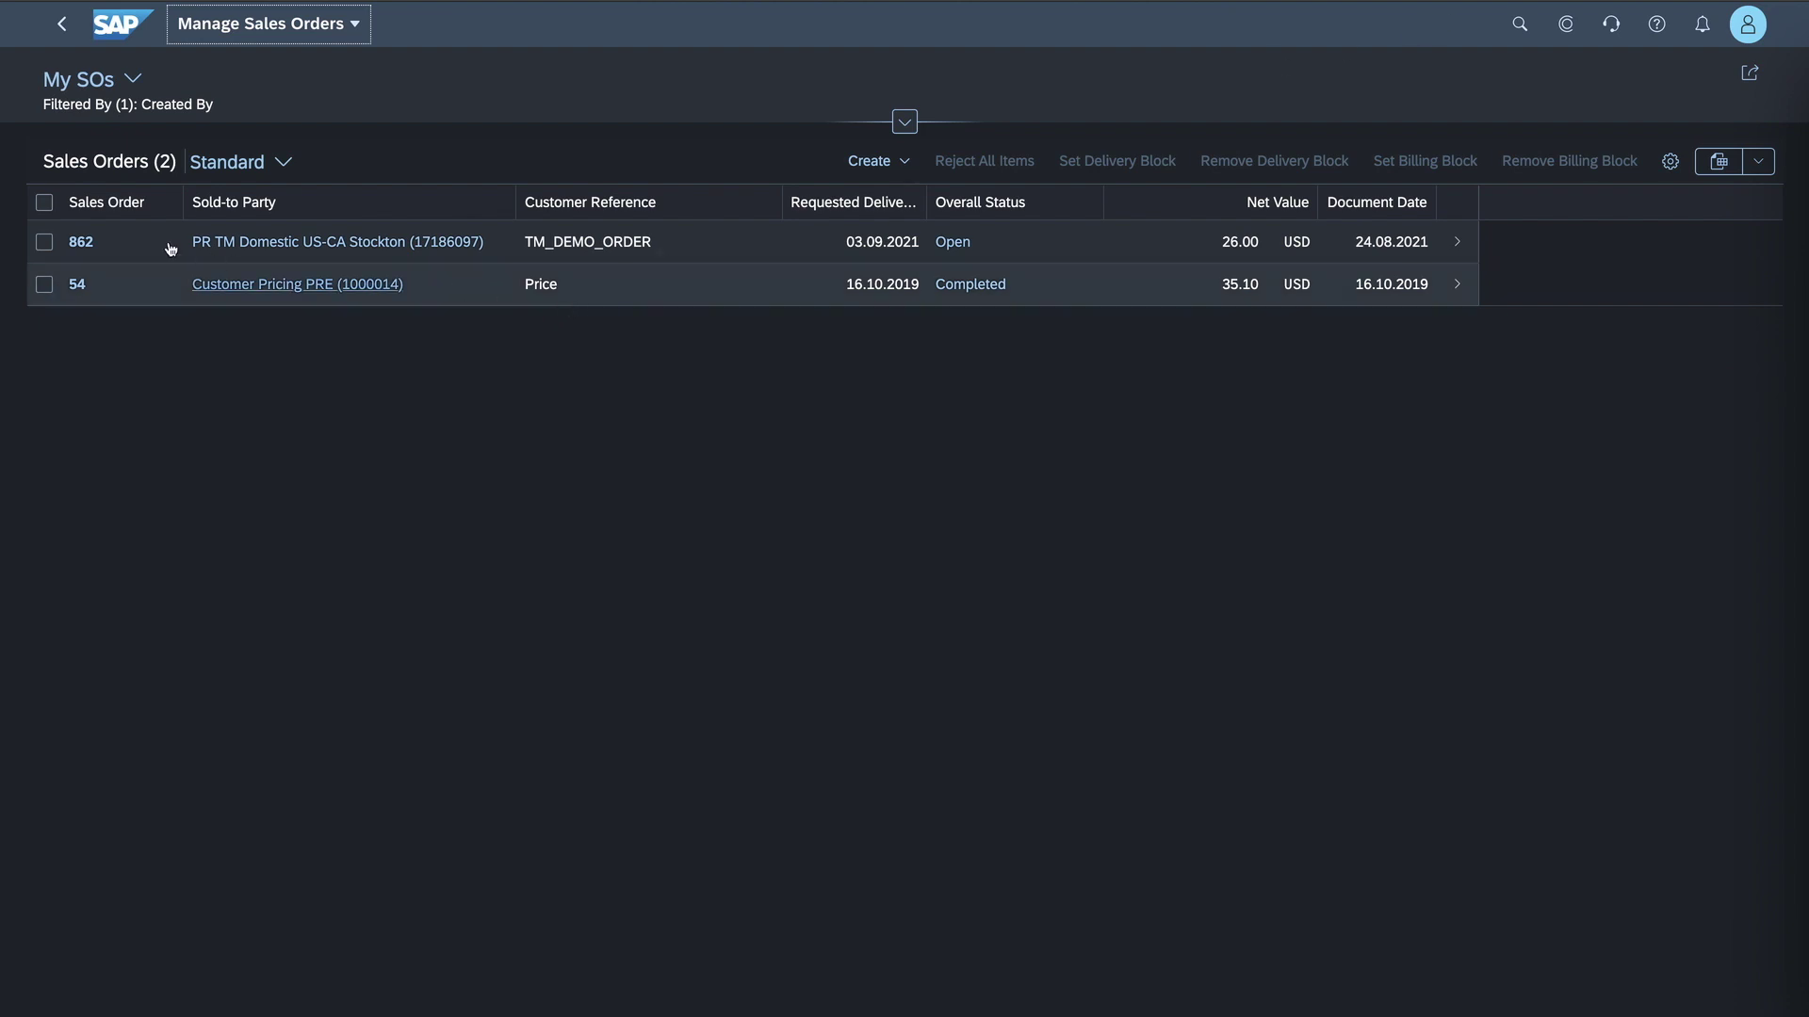
Reopen the TM_DEMO_ORDER sales order for editing and enter a second item with material PR-TG11 and quantity 1.
{"action": "left_click", "coordinate": [115, 245]}
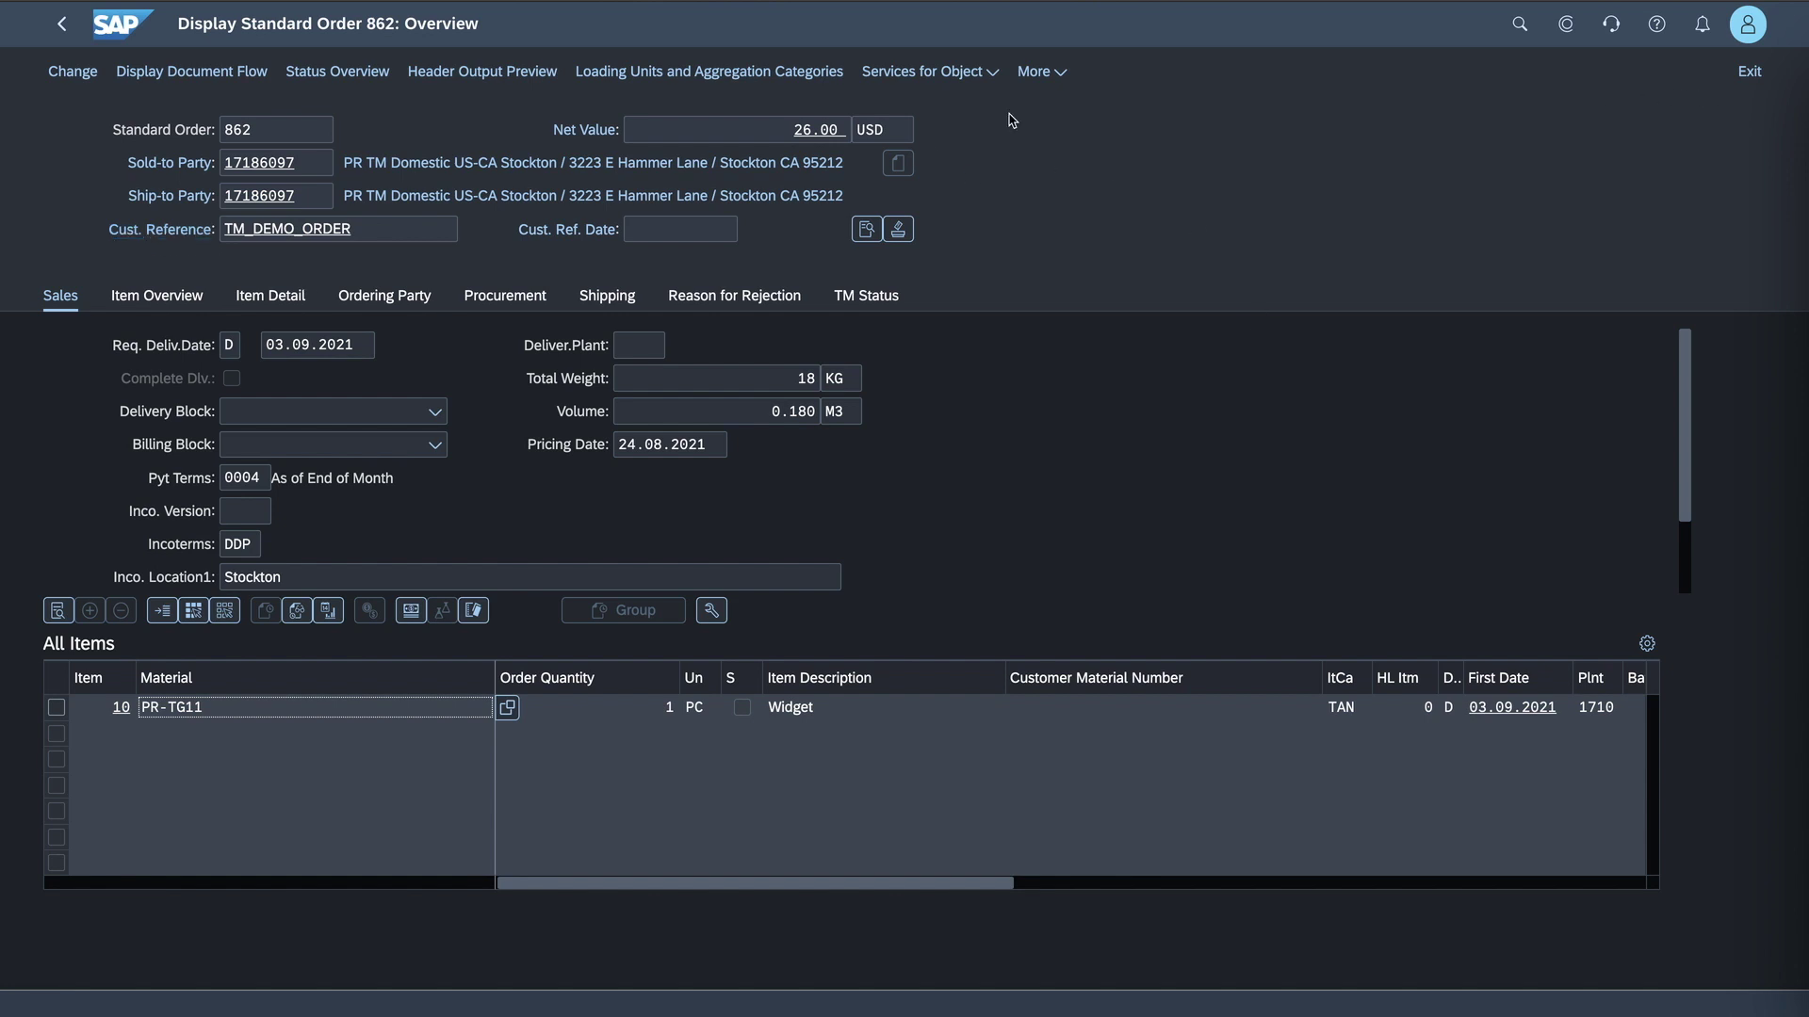
{"action": "left_click", "coordinate": [72, 71]}
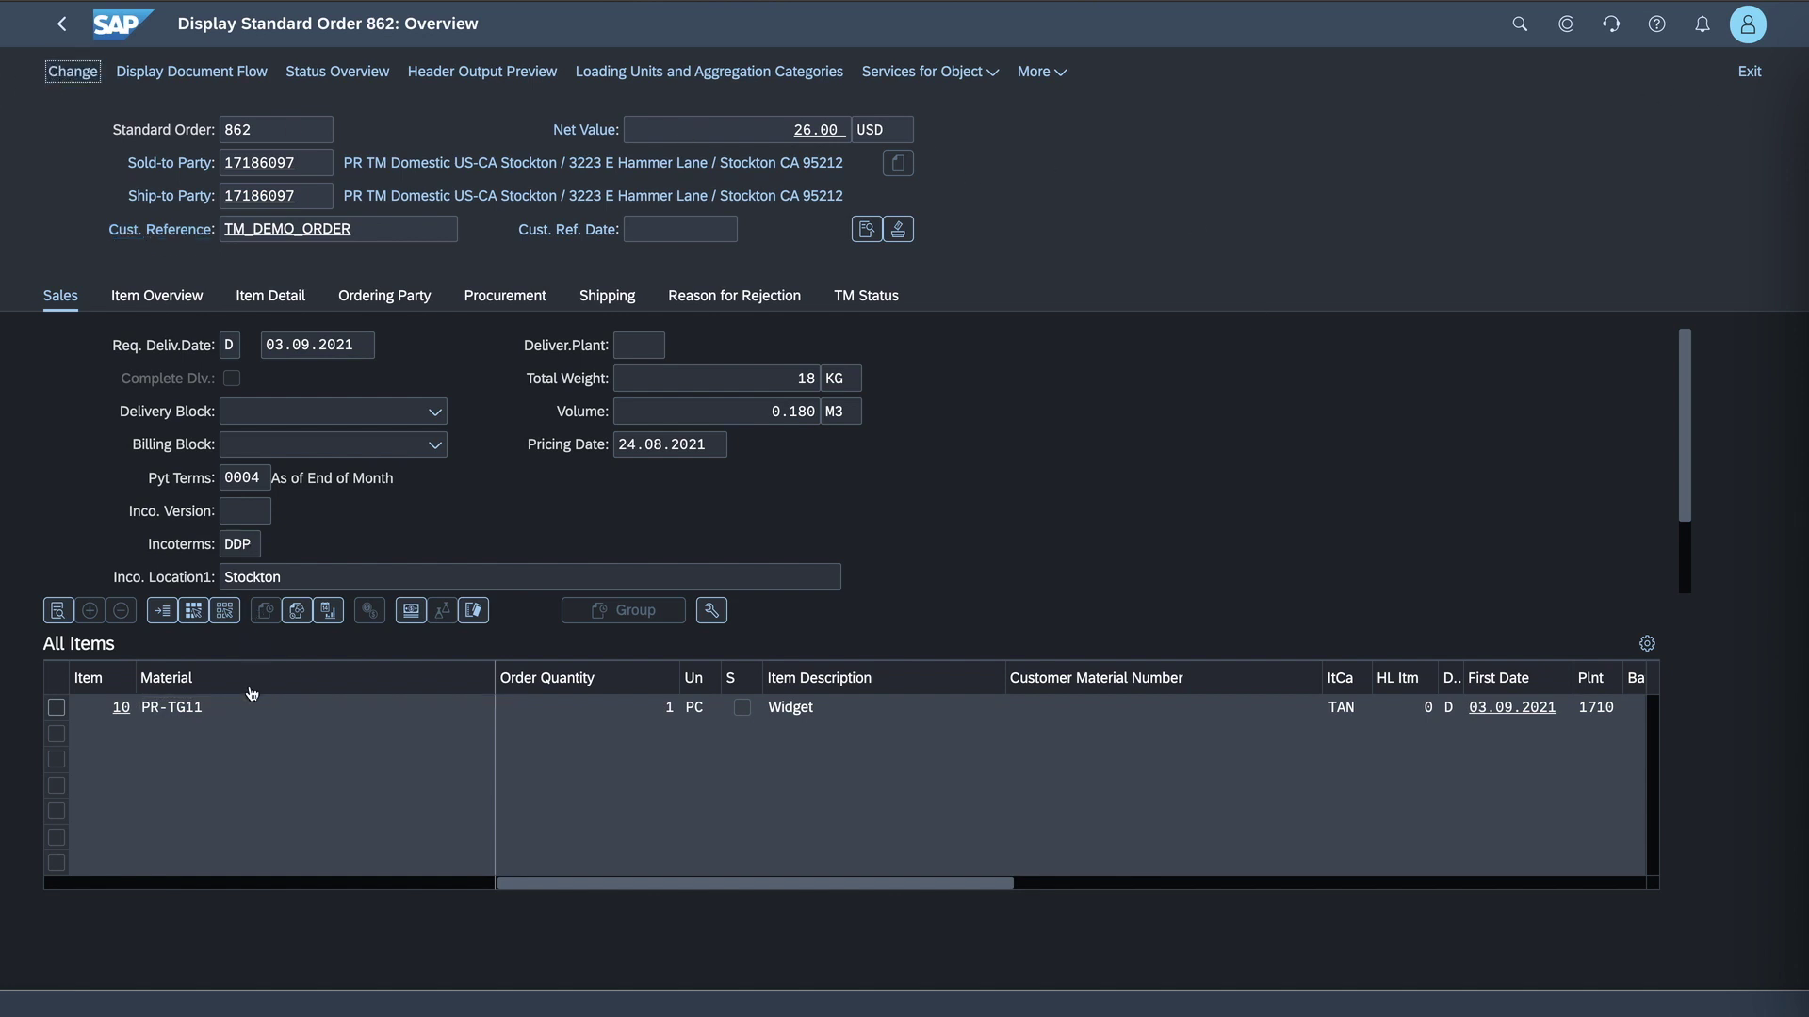
{"action": "type", "text": "pr-tg11"}
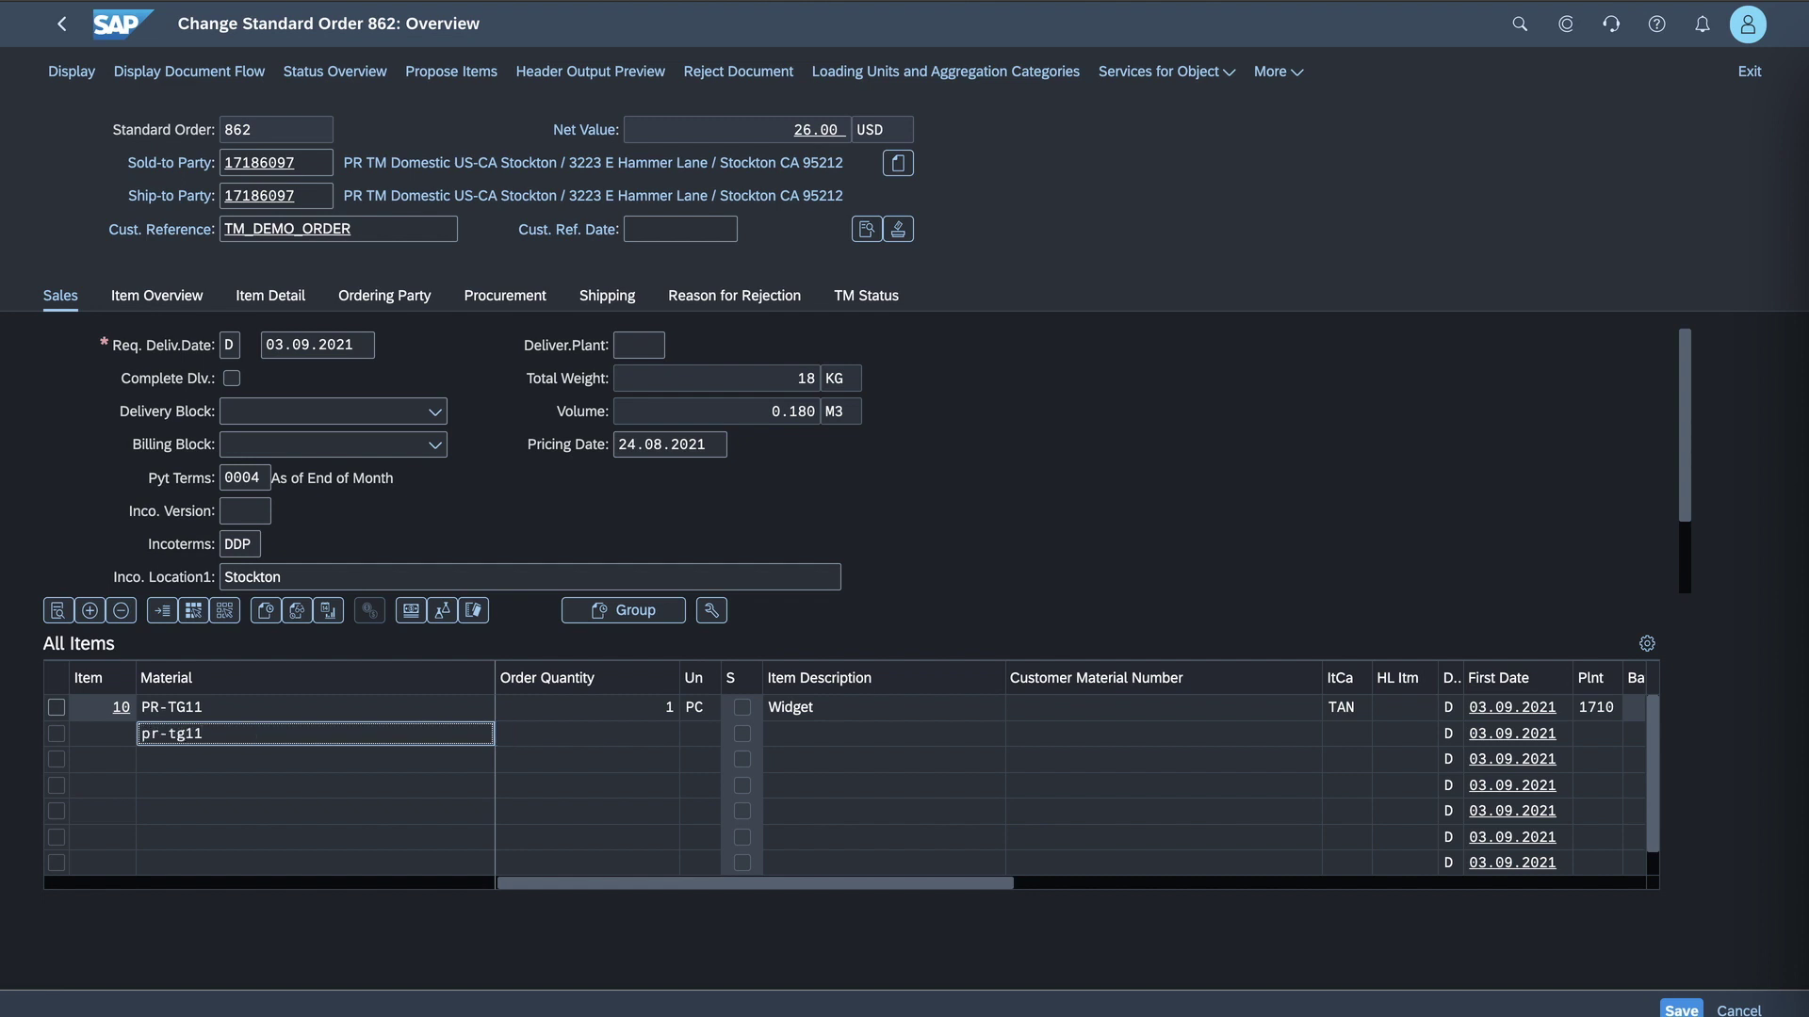
{"action": "key", "text": "Tab"}
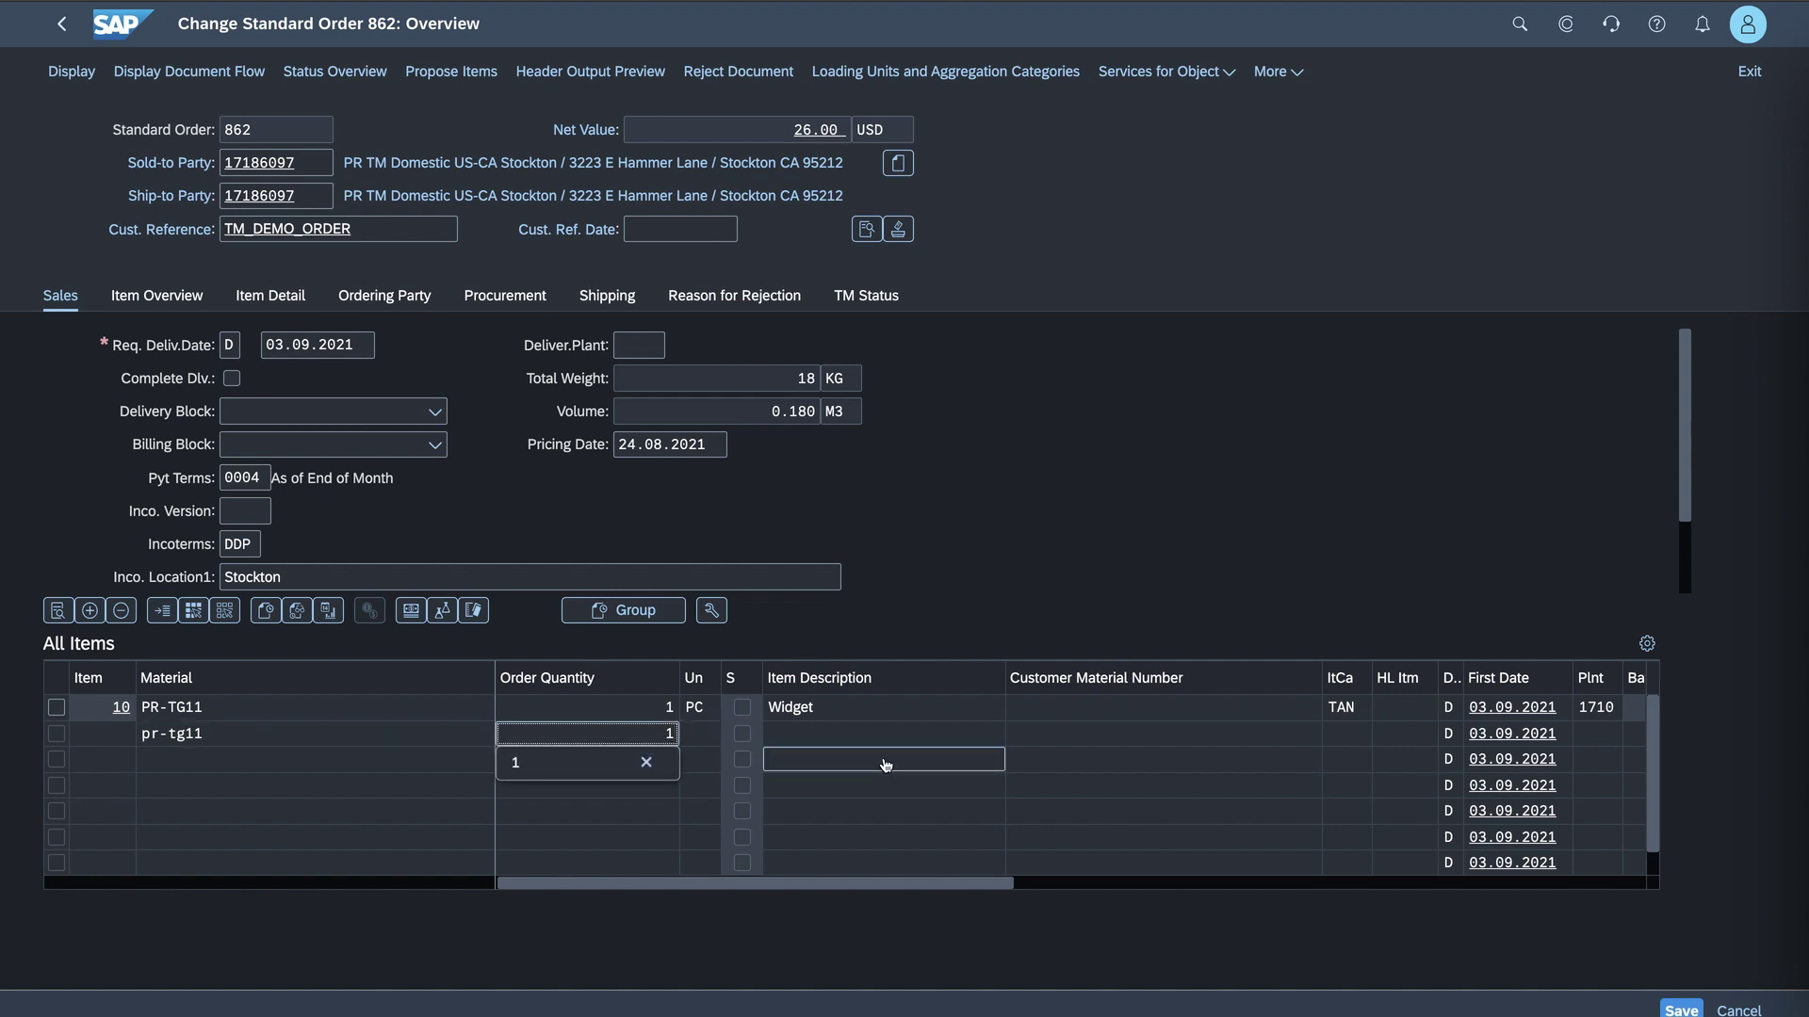
Set the second item's first date to 10.09.2021 using the calendar and confirm the item.
{"action": "left_click", "coordinate": [1545, 741]}
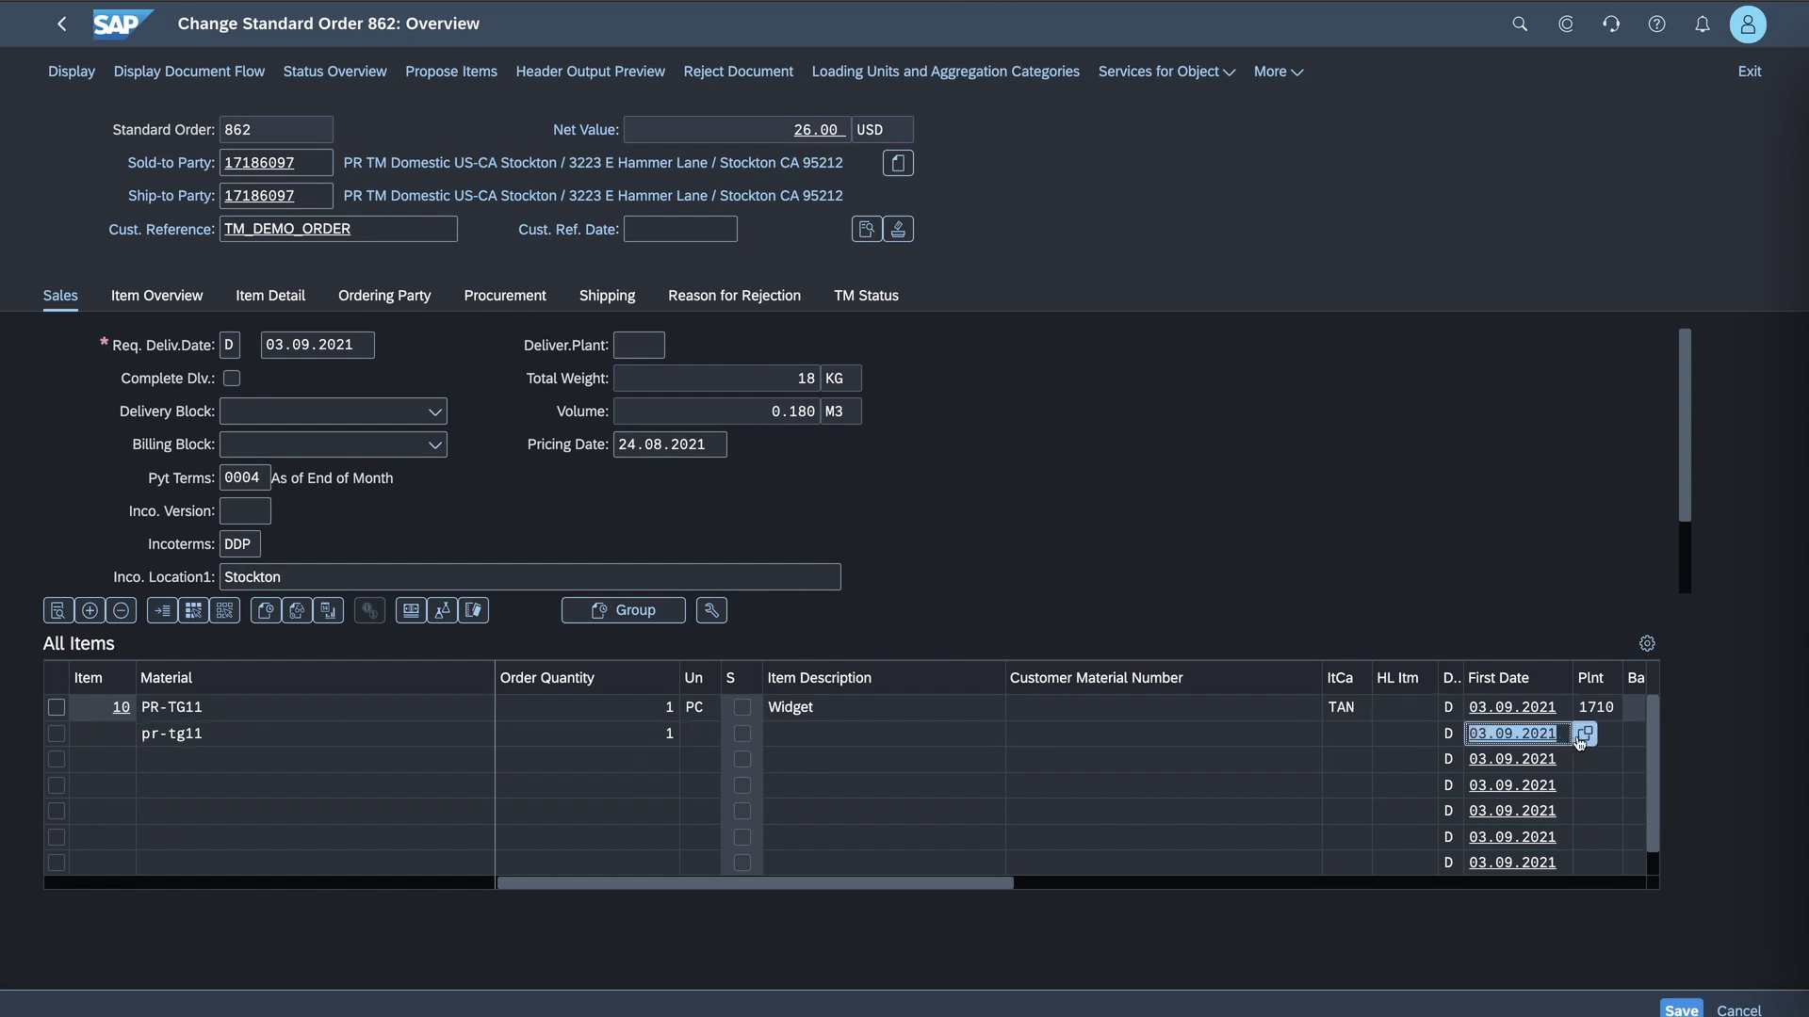
{"action": "left_click", "coordinate": [1586, 741]}
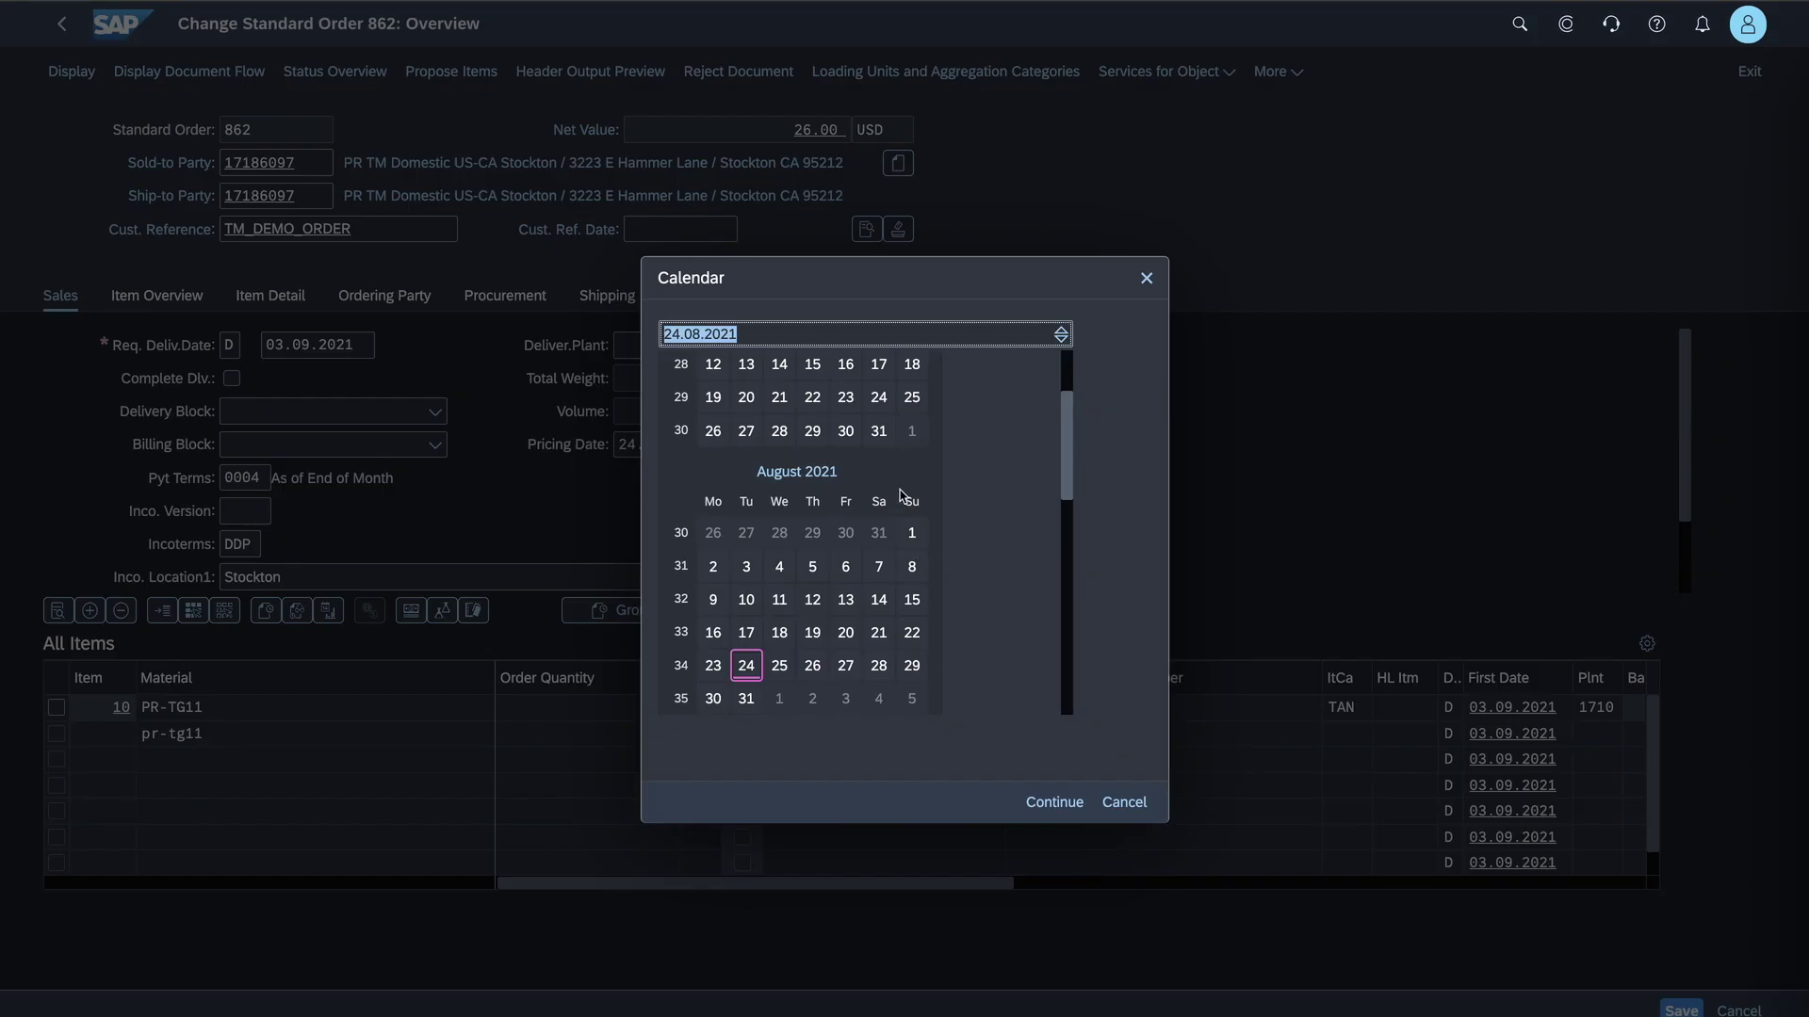
{"action": "left_click", "coordinate": [1071, 538]}
{"action": "left_click", "coordinate": [1070, 544]}
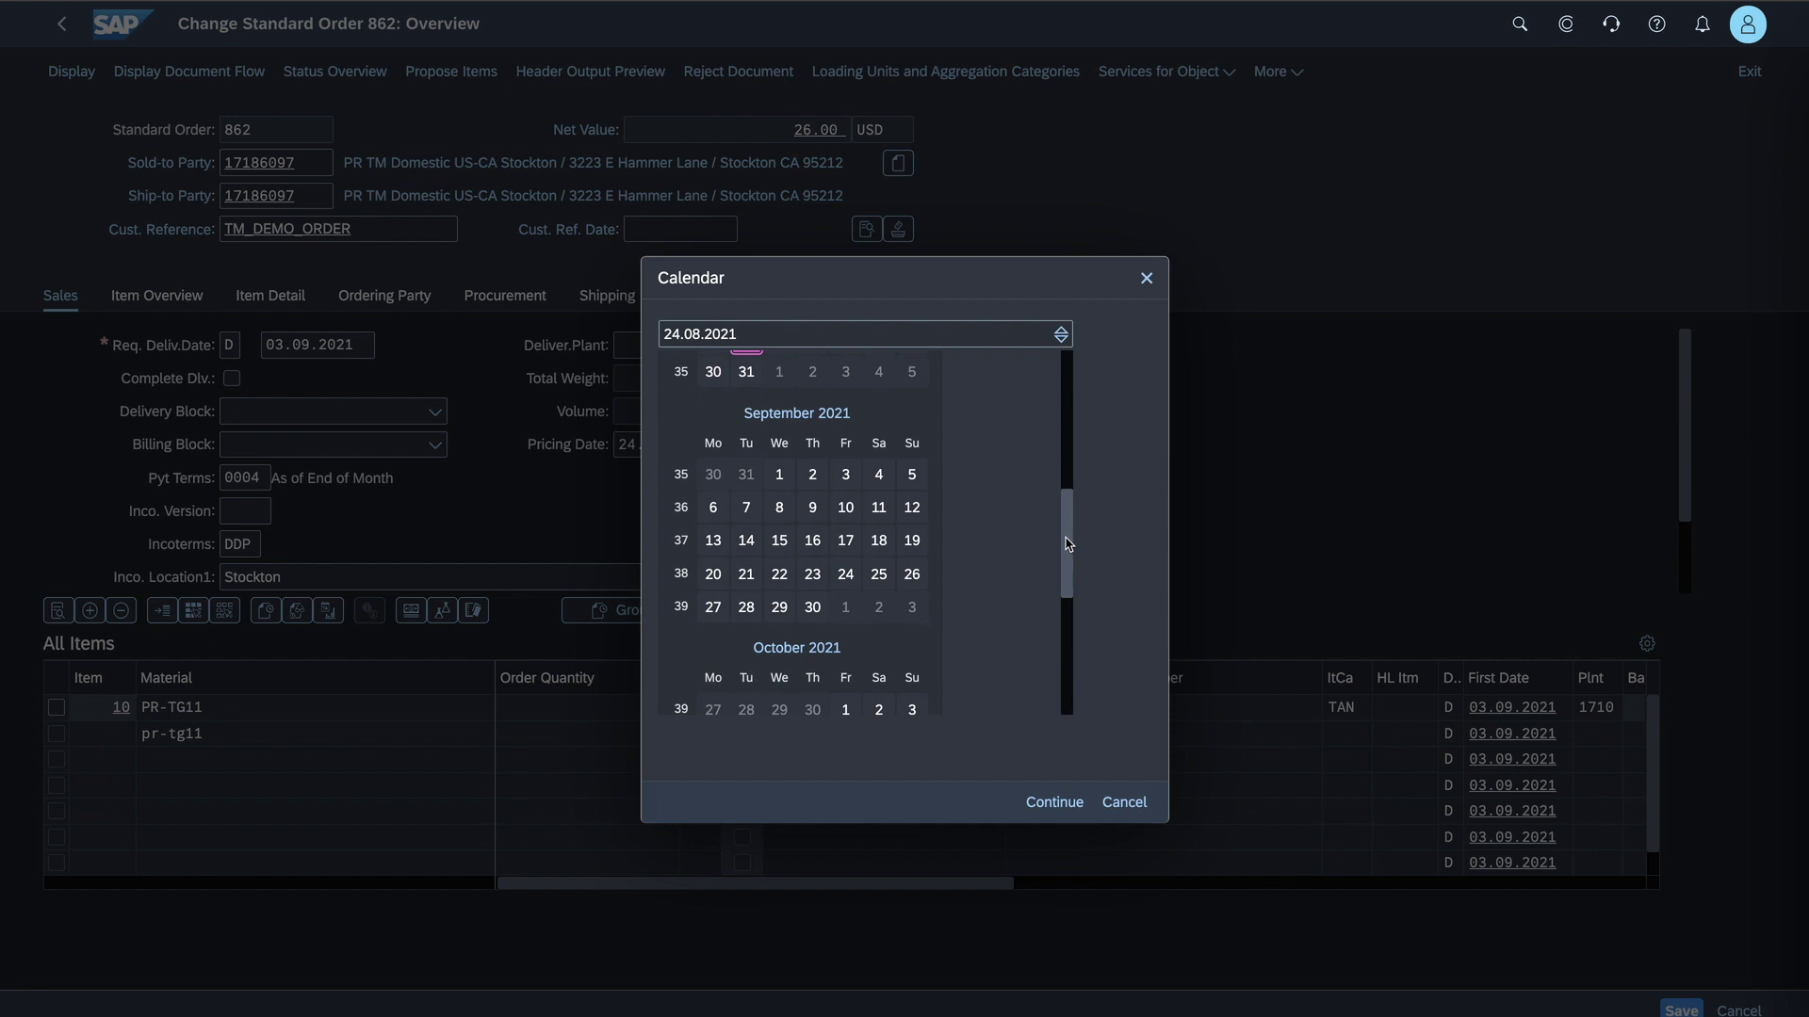
{"action": "left_click", "coordinate": [847, 509]}
{"action": "left_click", "coordinate": [847, 510]}
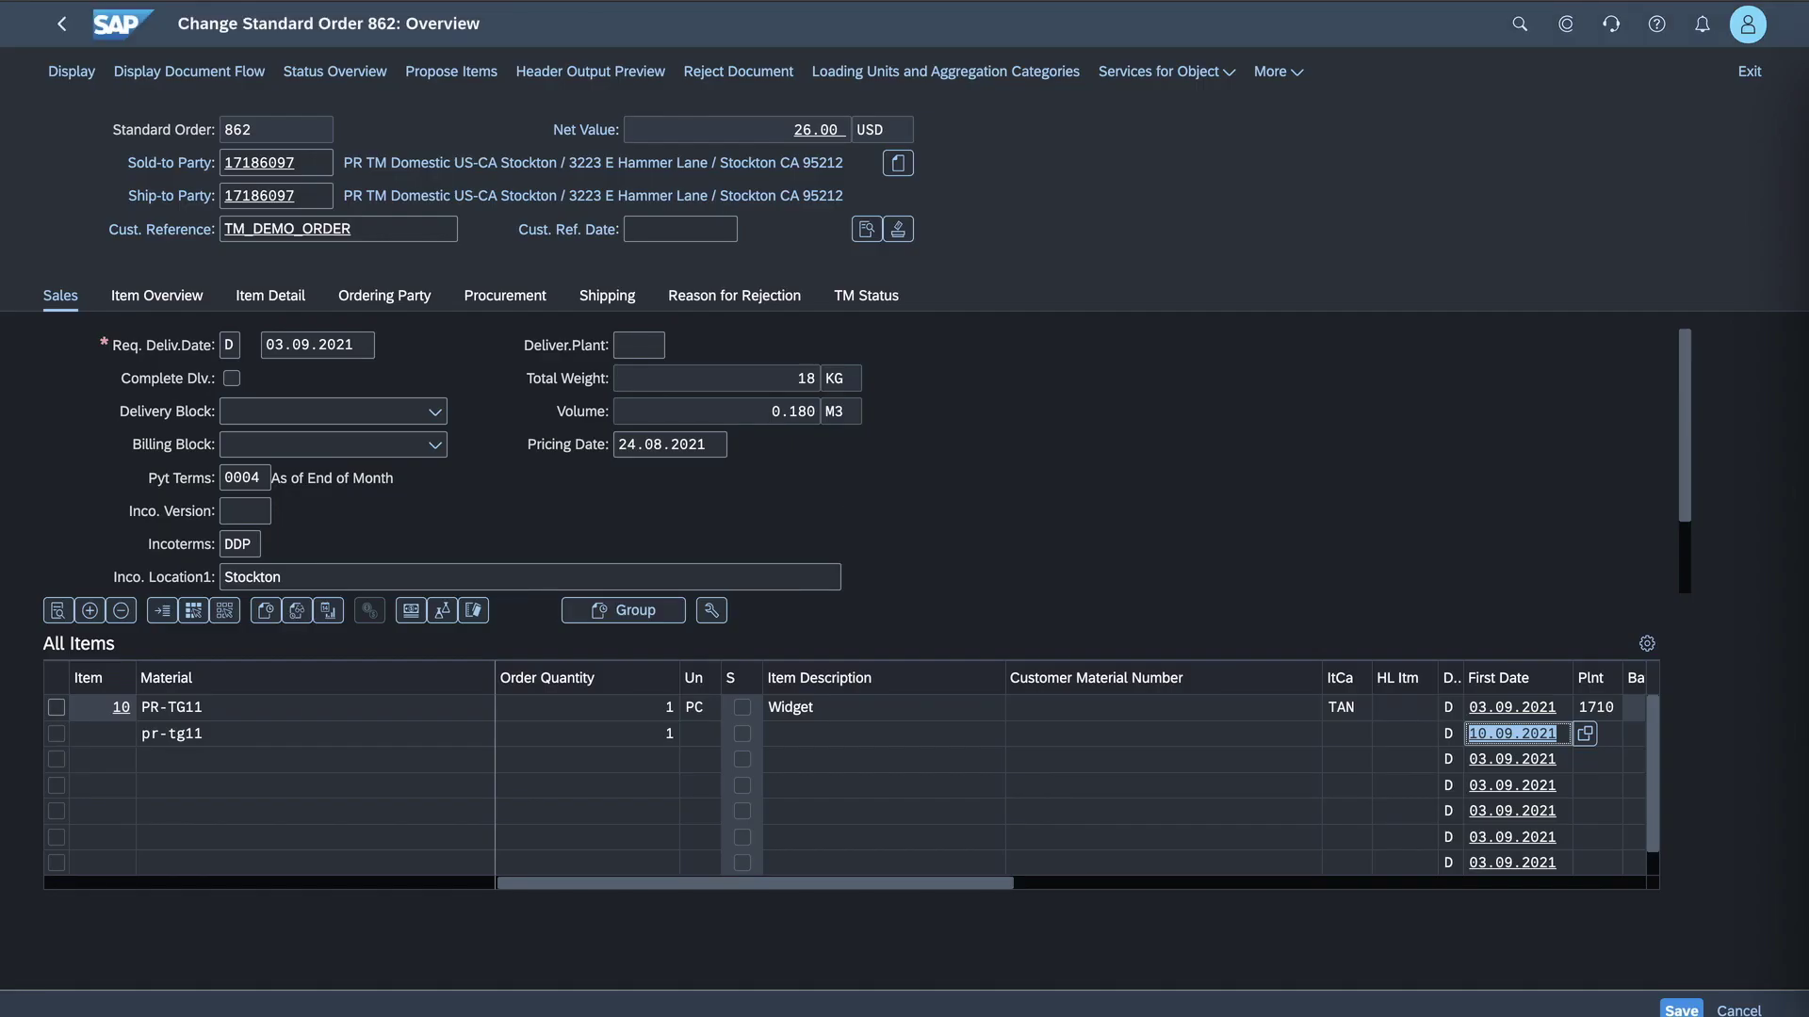
{"action": "key", "text": "Return"}
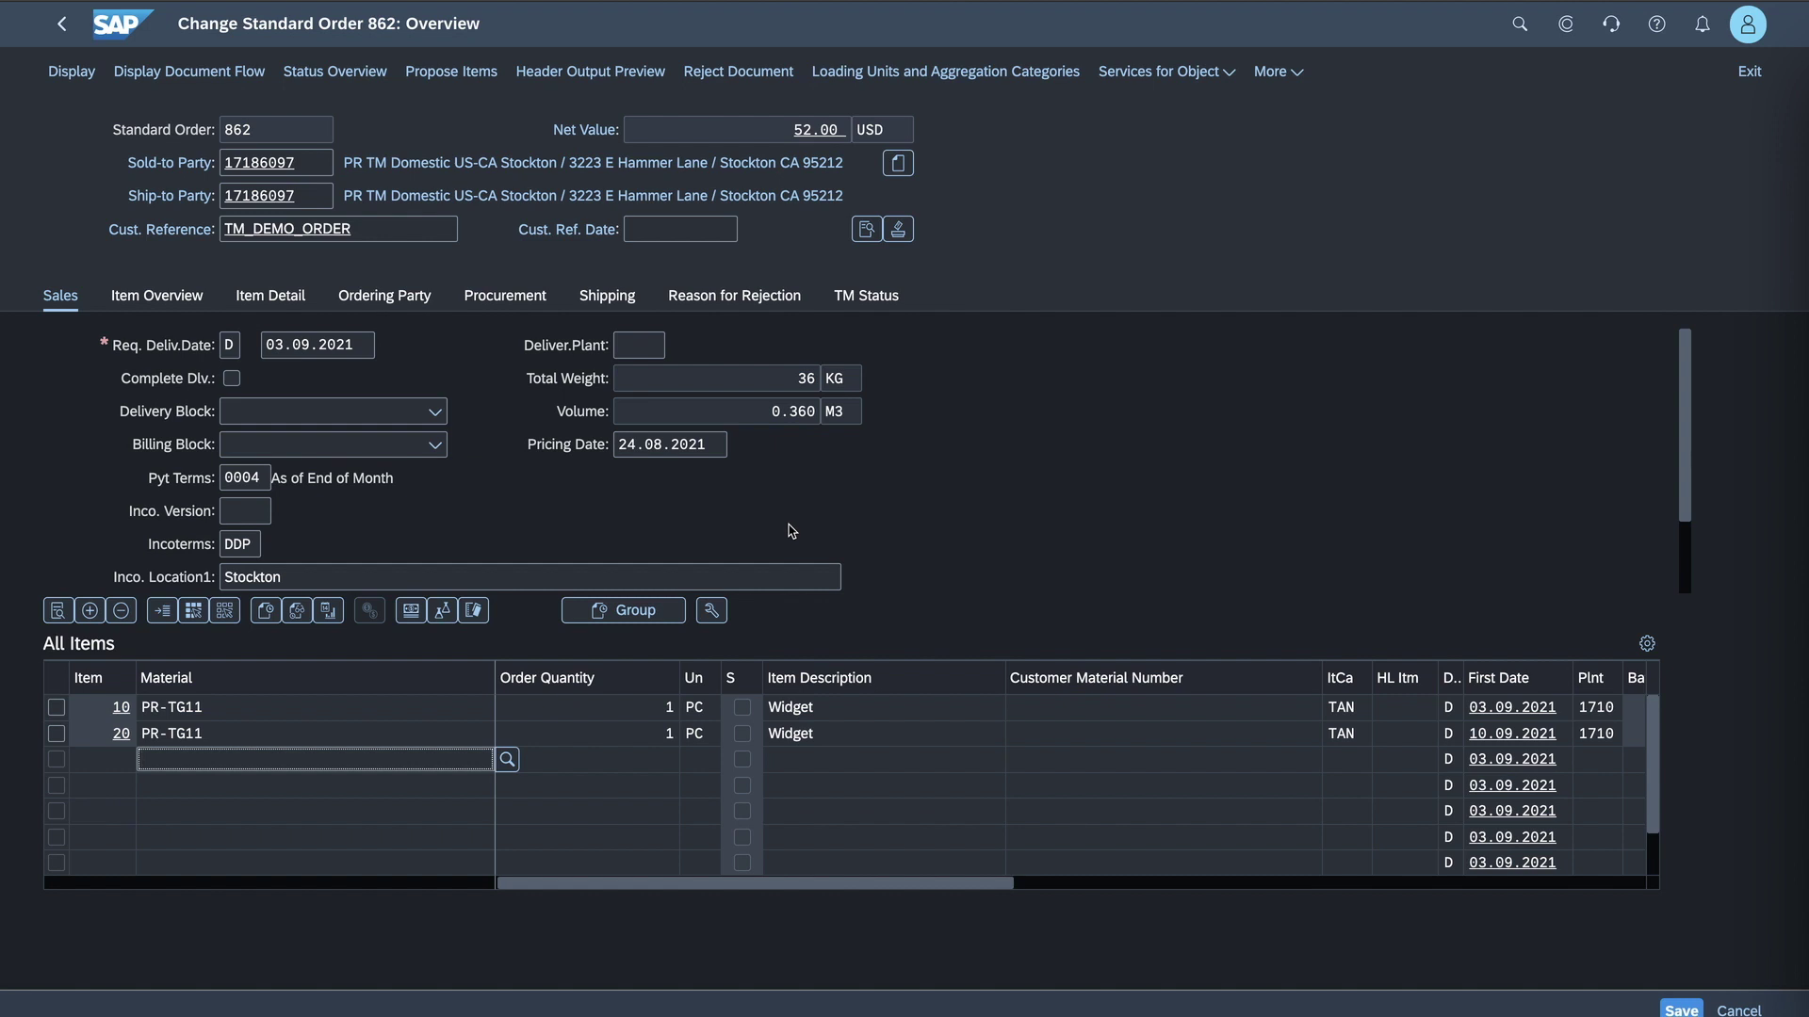
Save the sales order with its second item and refresh the order's freight unit list.
{"action": "left_click", "coordinate": [1678, 1008]}
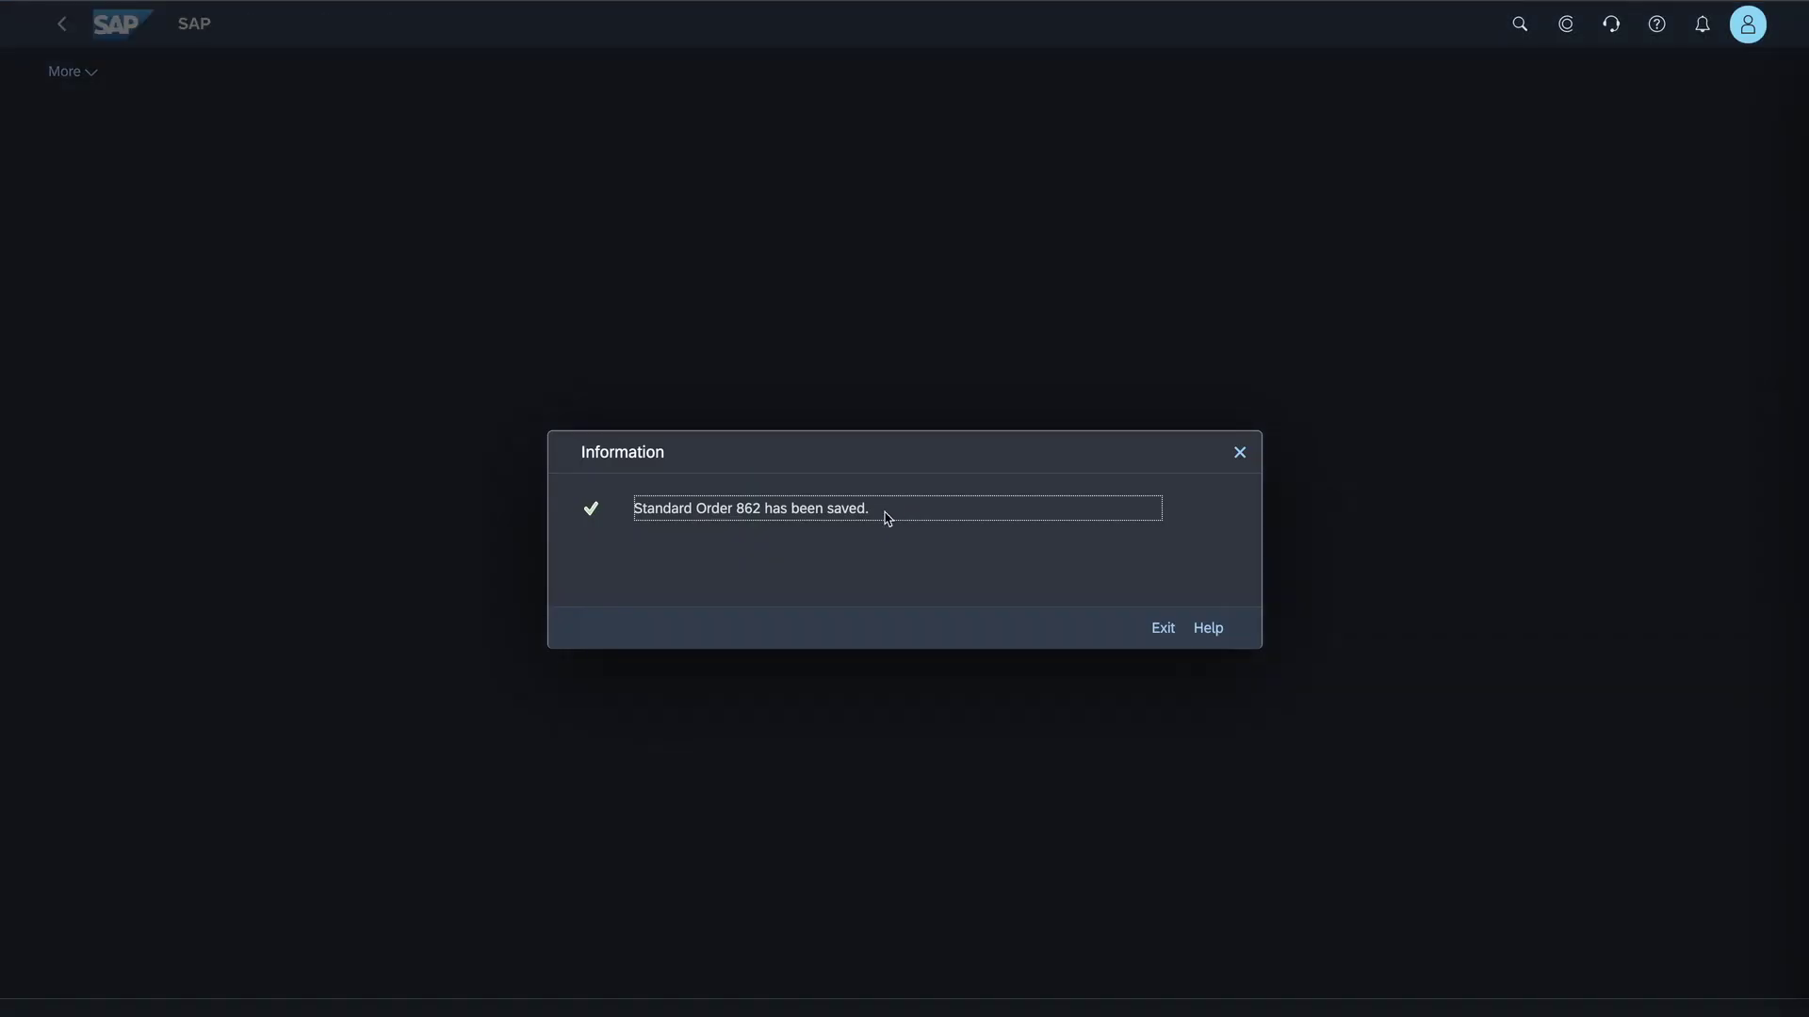
{"action": "left_click", "coordinate": [1161, 627]}
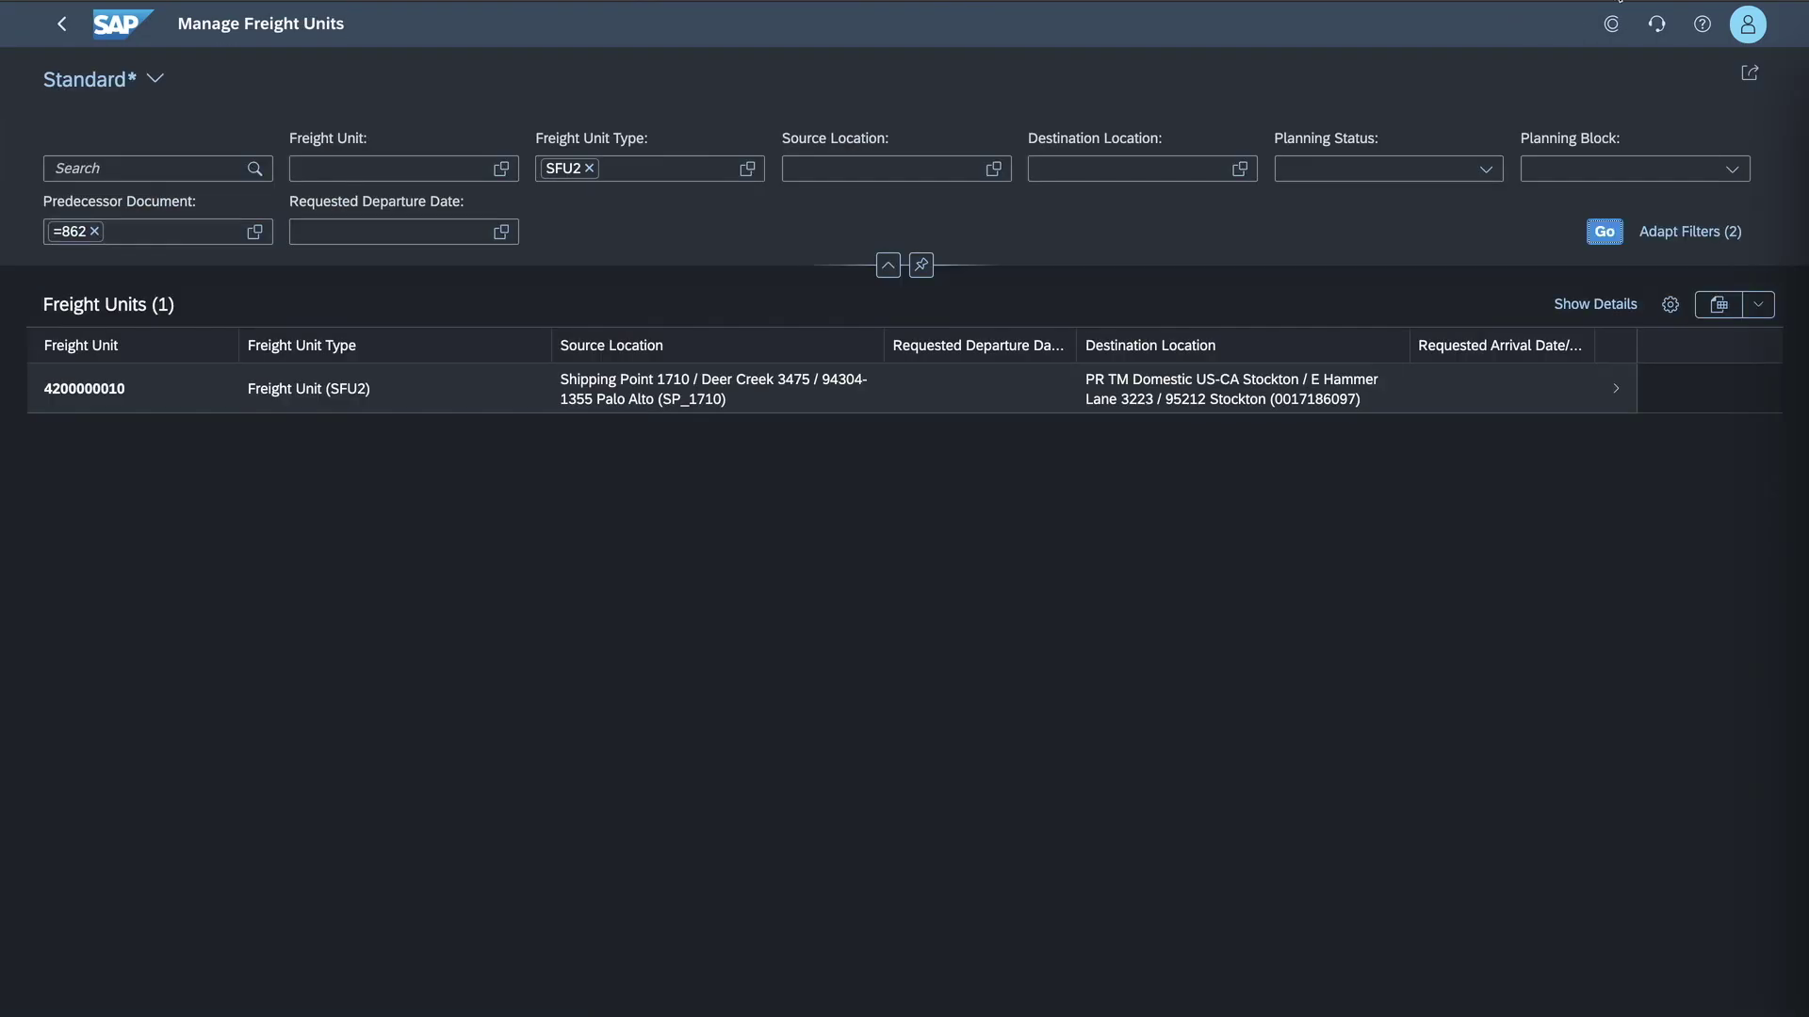
{"action": "left_click", "coordinate": [1603, 235]}
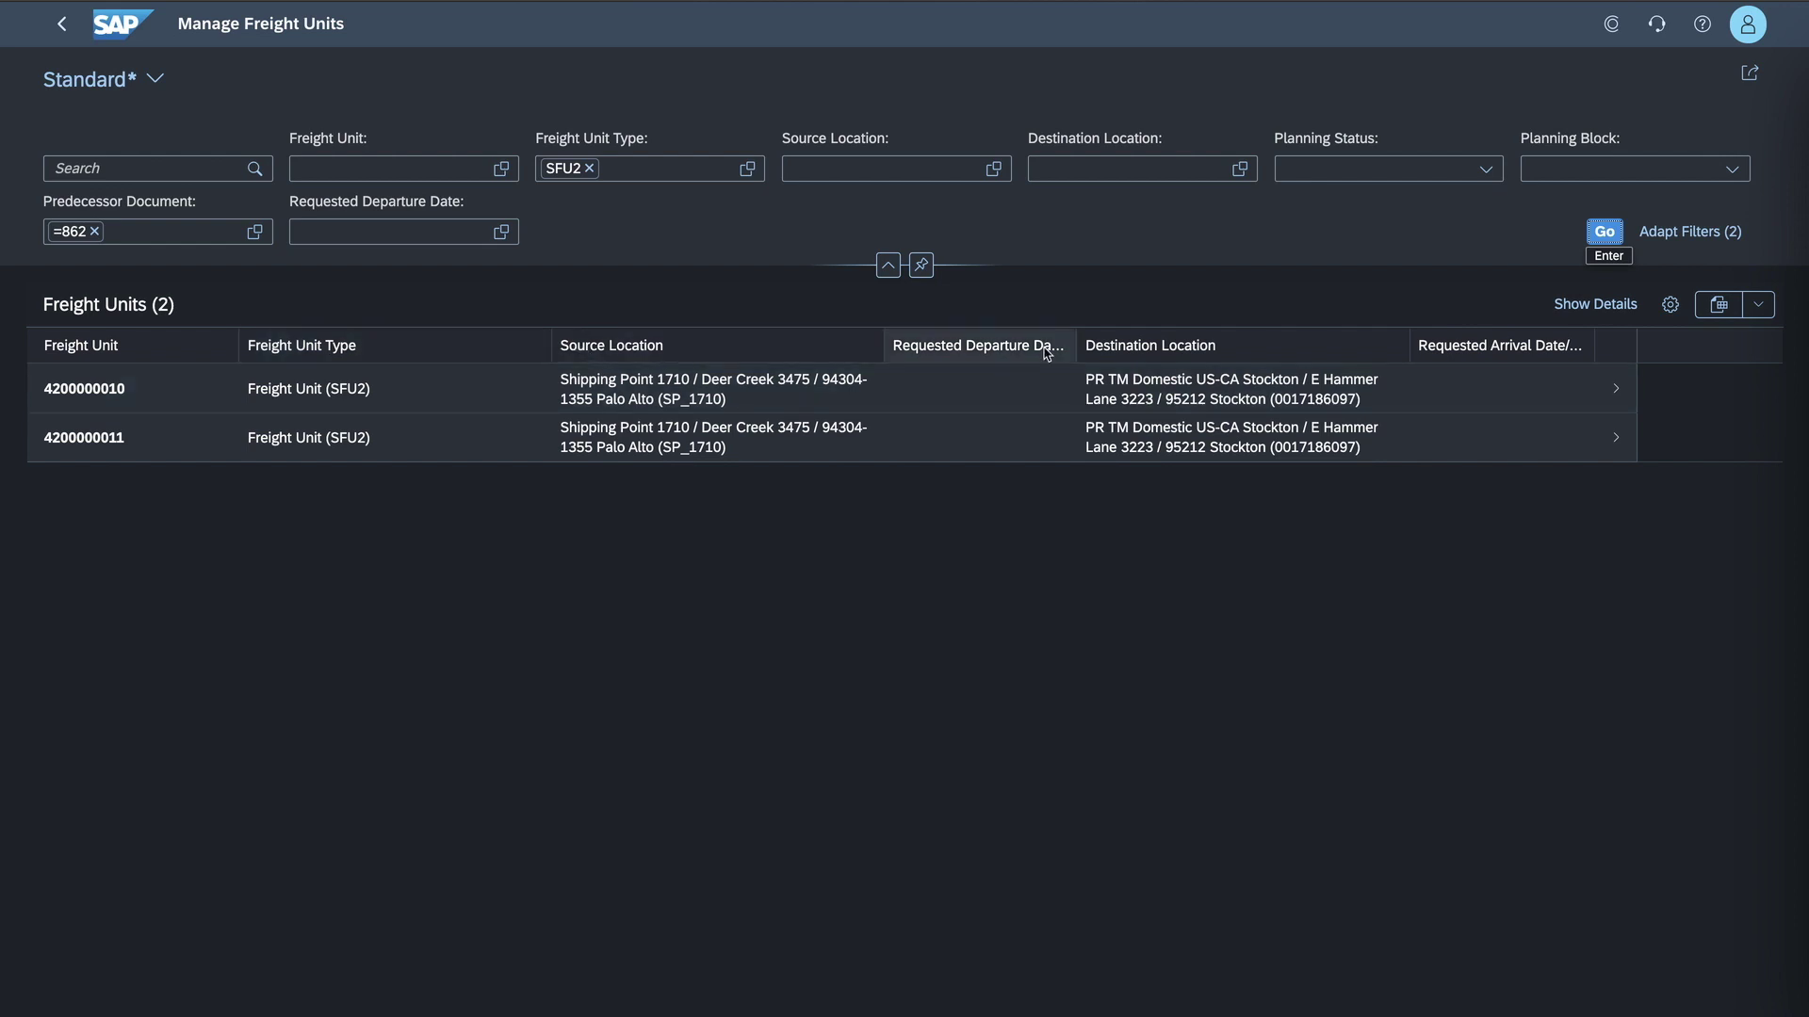
Add the Quantity column to the freight units table and place it first in the column order.
{"action": "left_click", "coordinate": [1670, 305]}
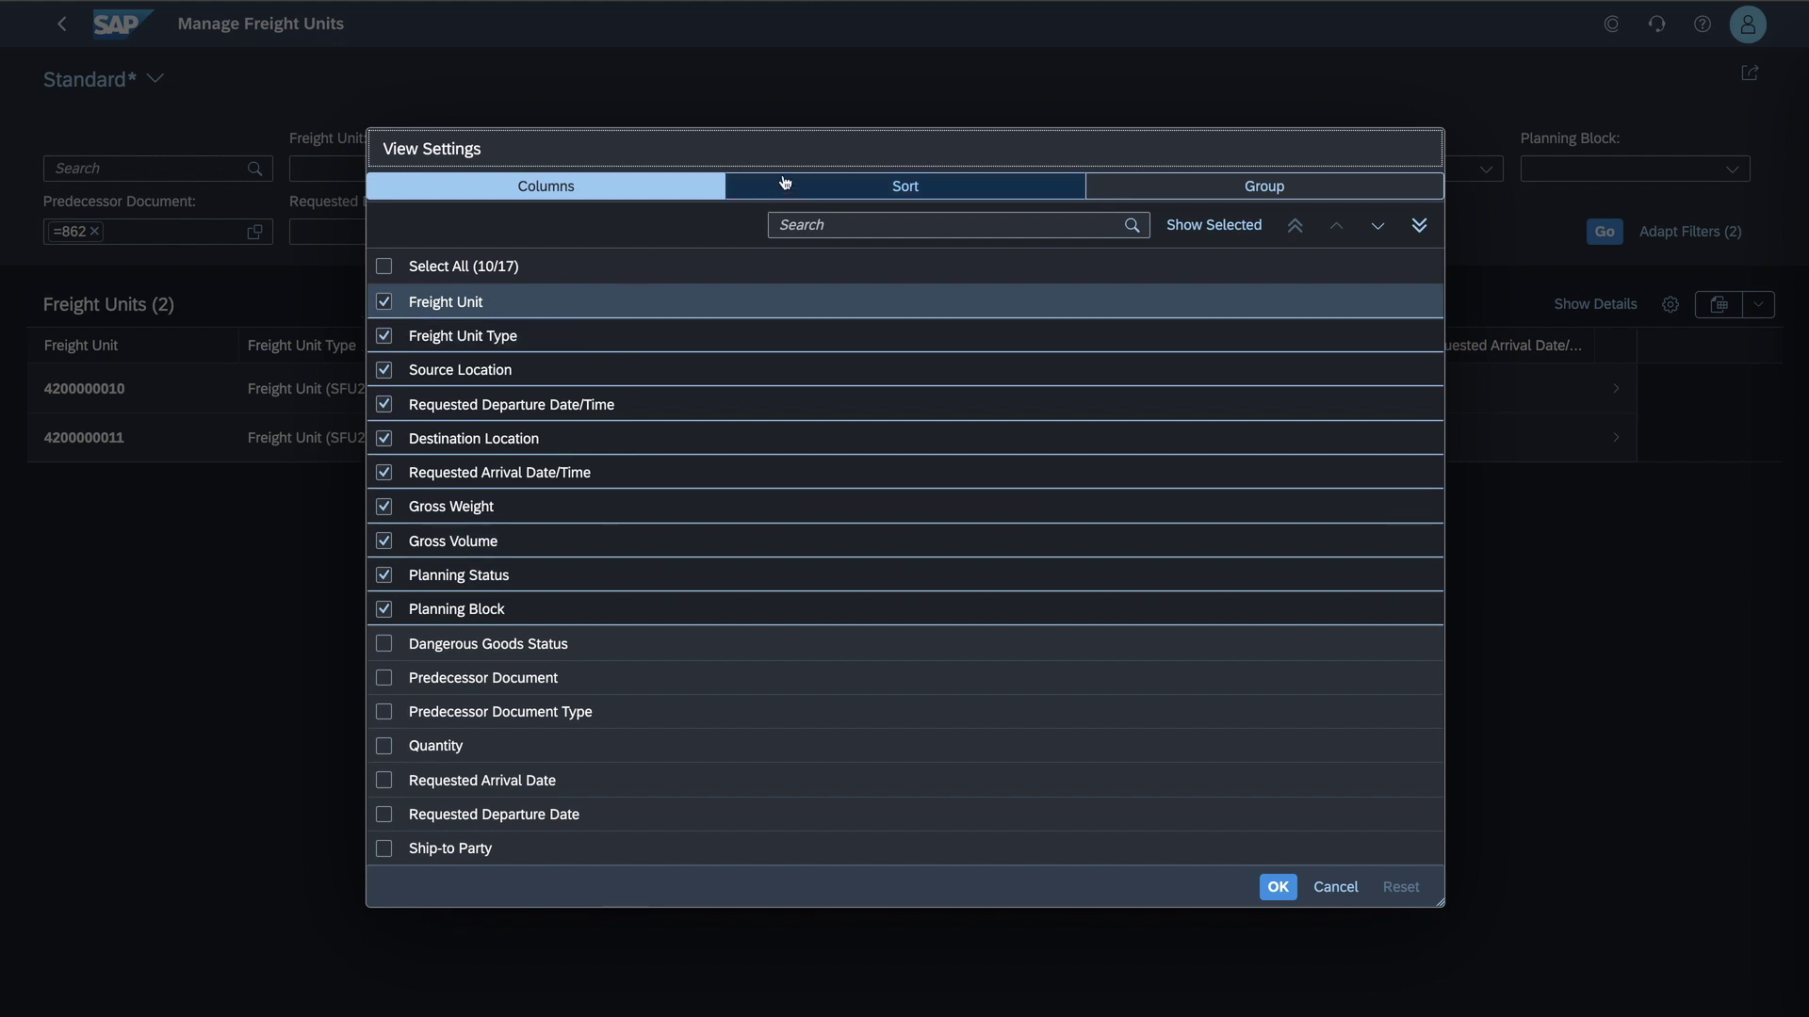
{"action": "left_click_drag", "start_coordinate": [772, 150], "coordinate": [1328, 451]}
{"action": "left_click_drag", "start_coordinate": [1121, 287], "coordinate": [716, 288]}
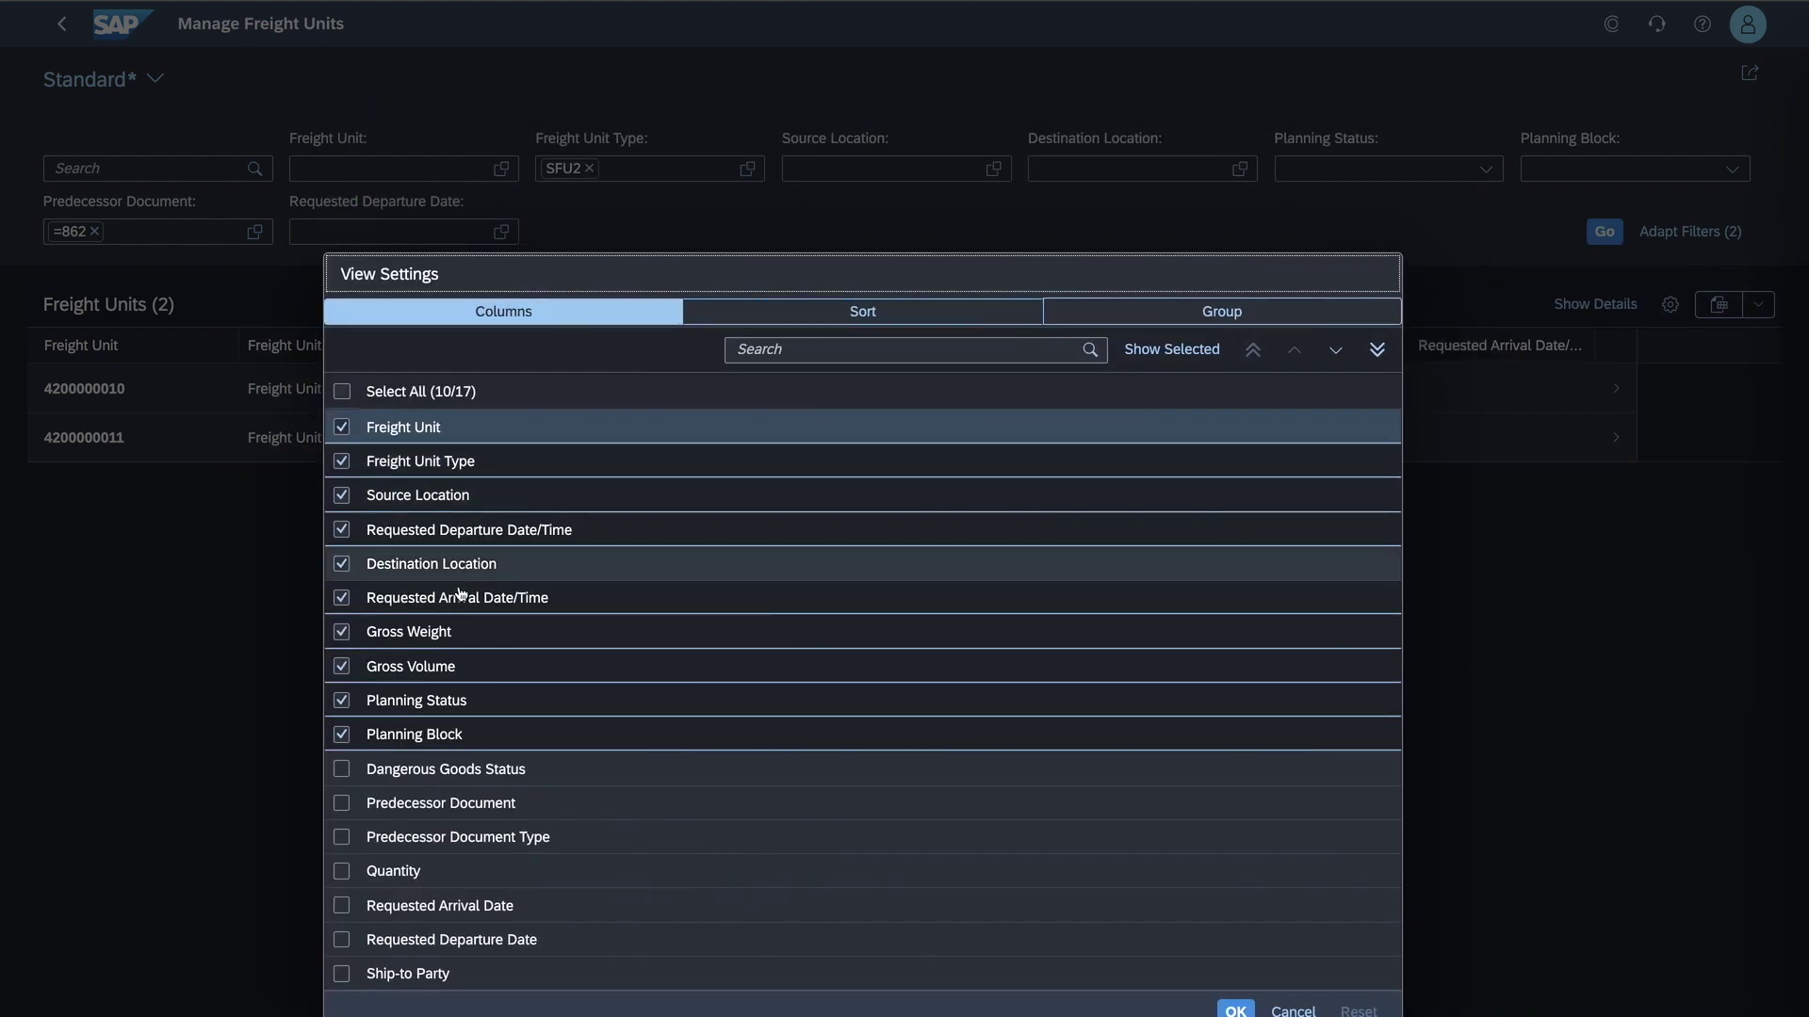
{"action": "left_click", "coordinate": [342, 871]}
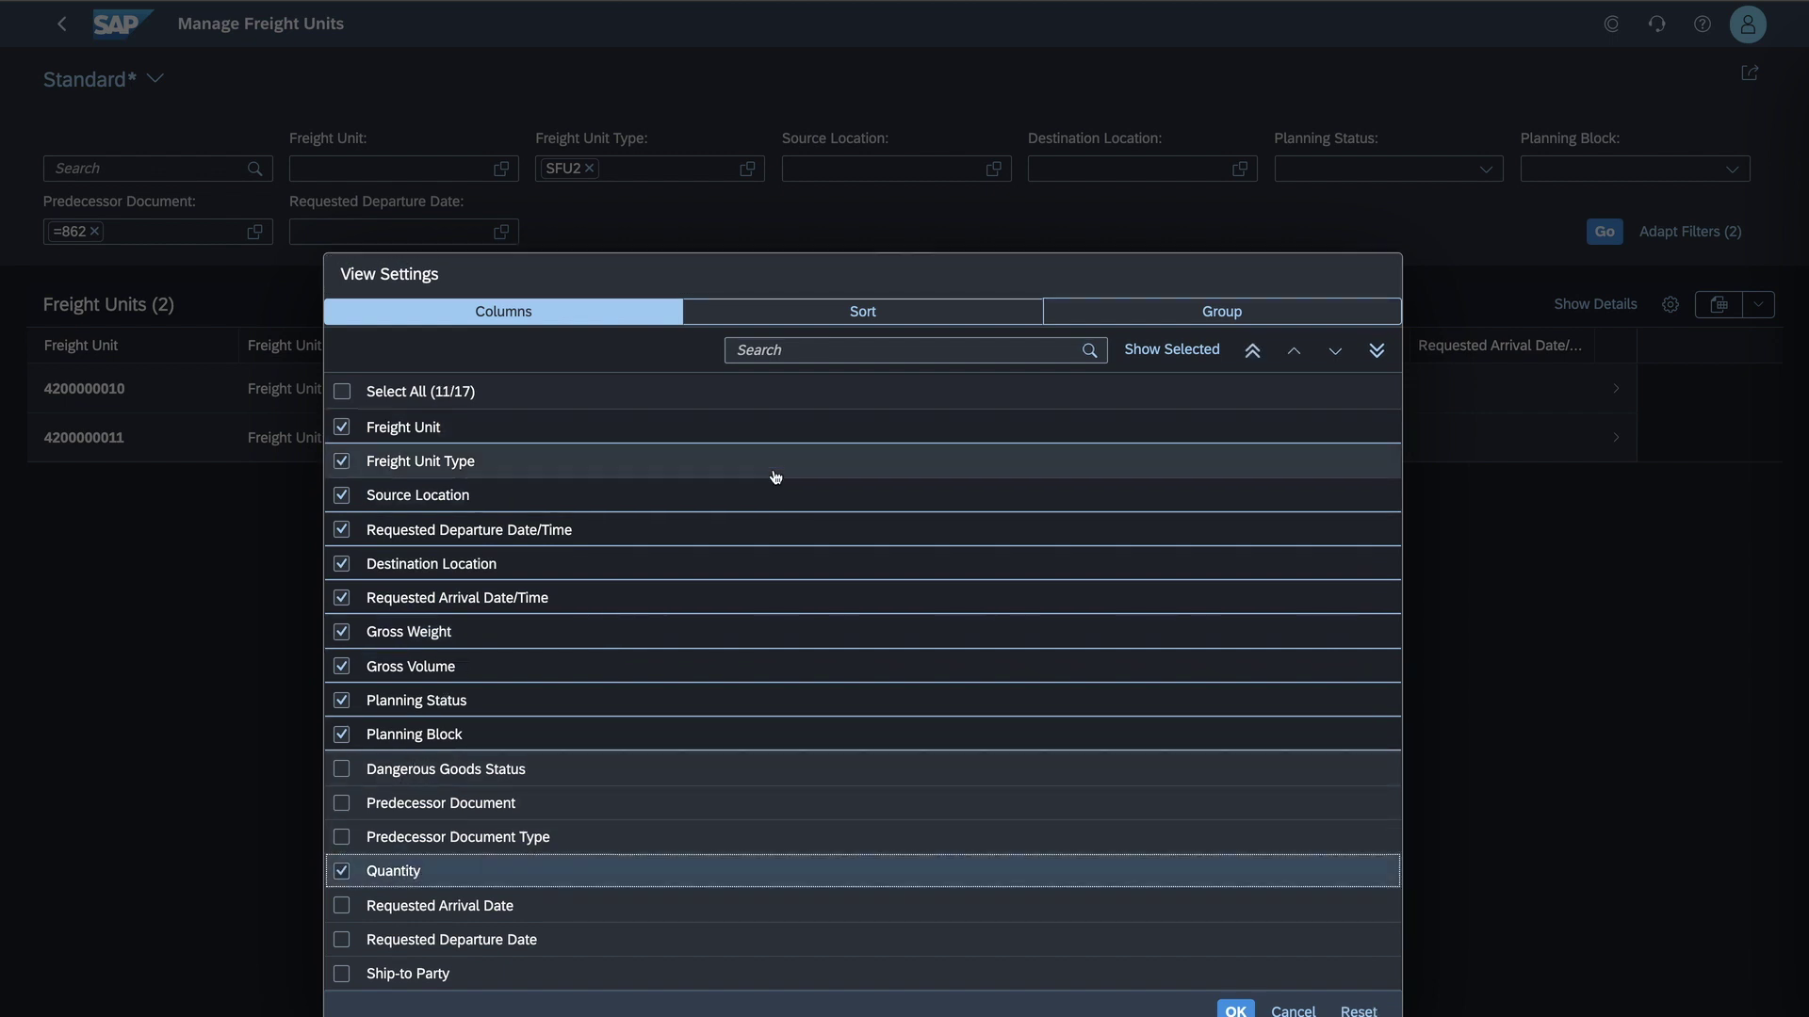
{"action": "left_click", "coordinate": [1253, 352]}
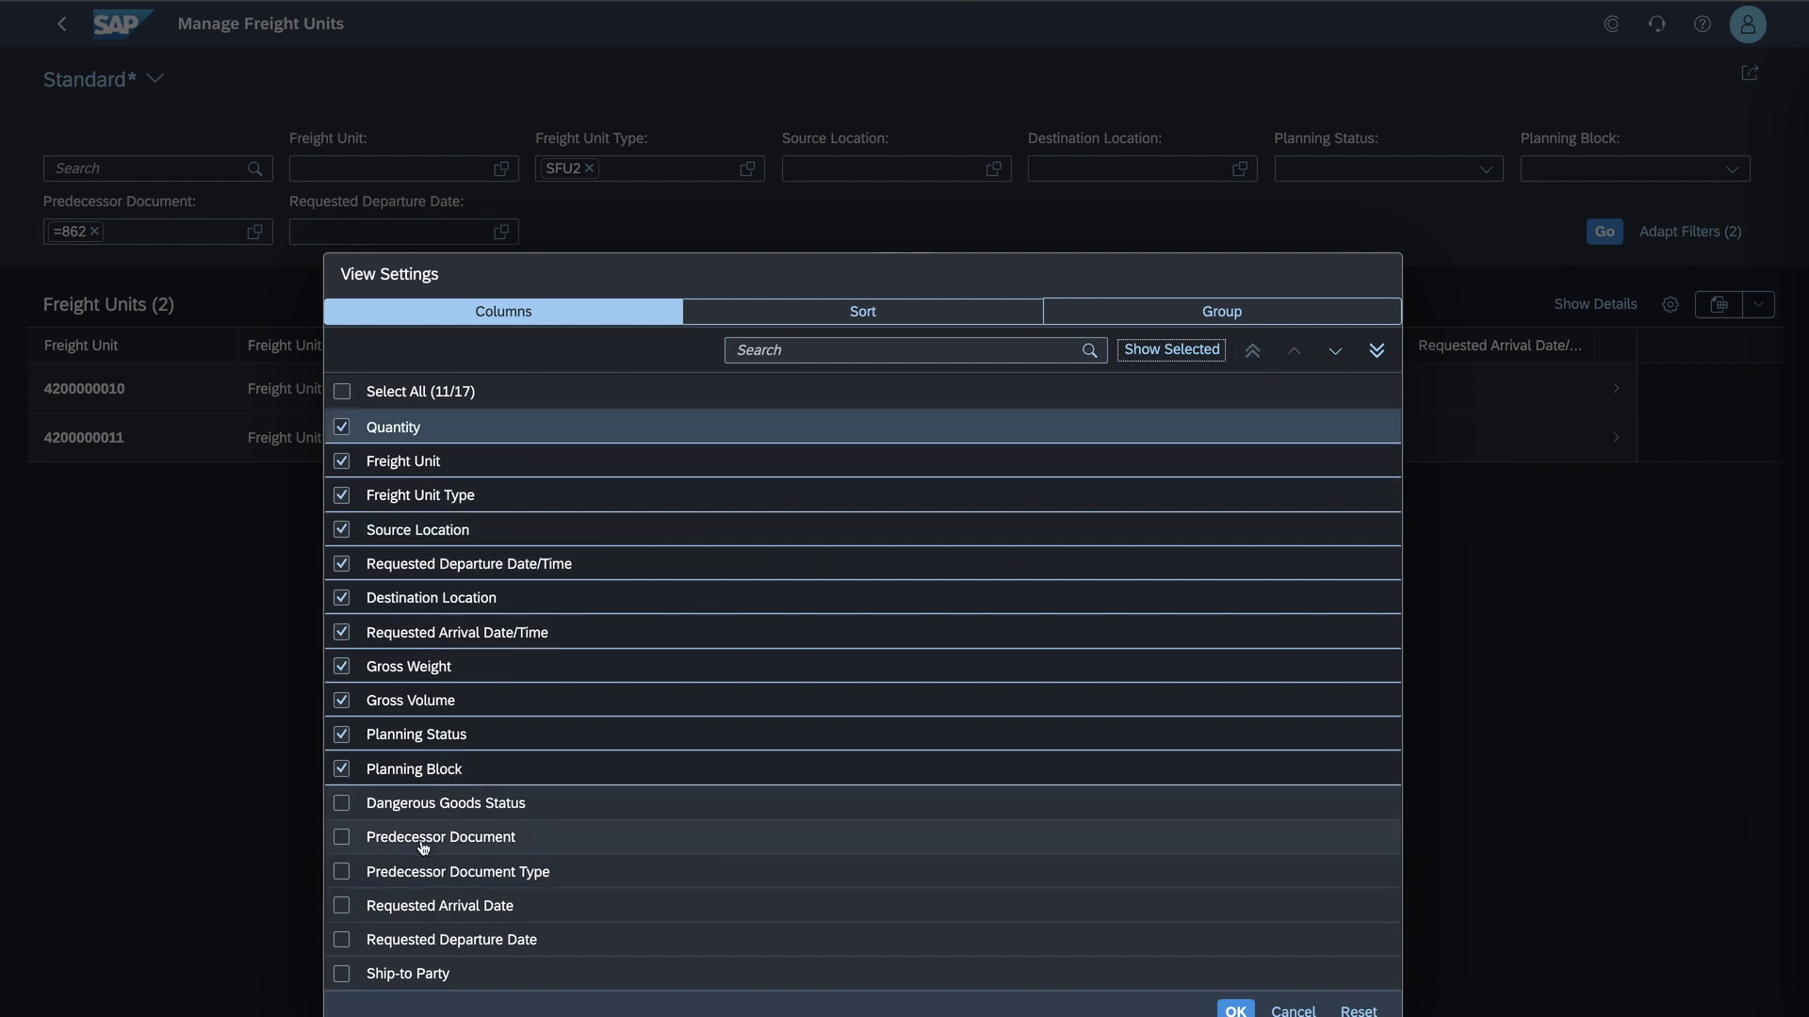
Move Gross Weight and Freight Unit ahead of Quantity, with Freight Unit first, and apply the column settings.
{"action": "left_click", "coordinate": [412, 677]}
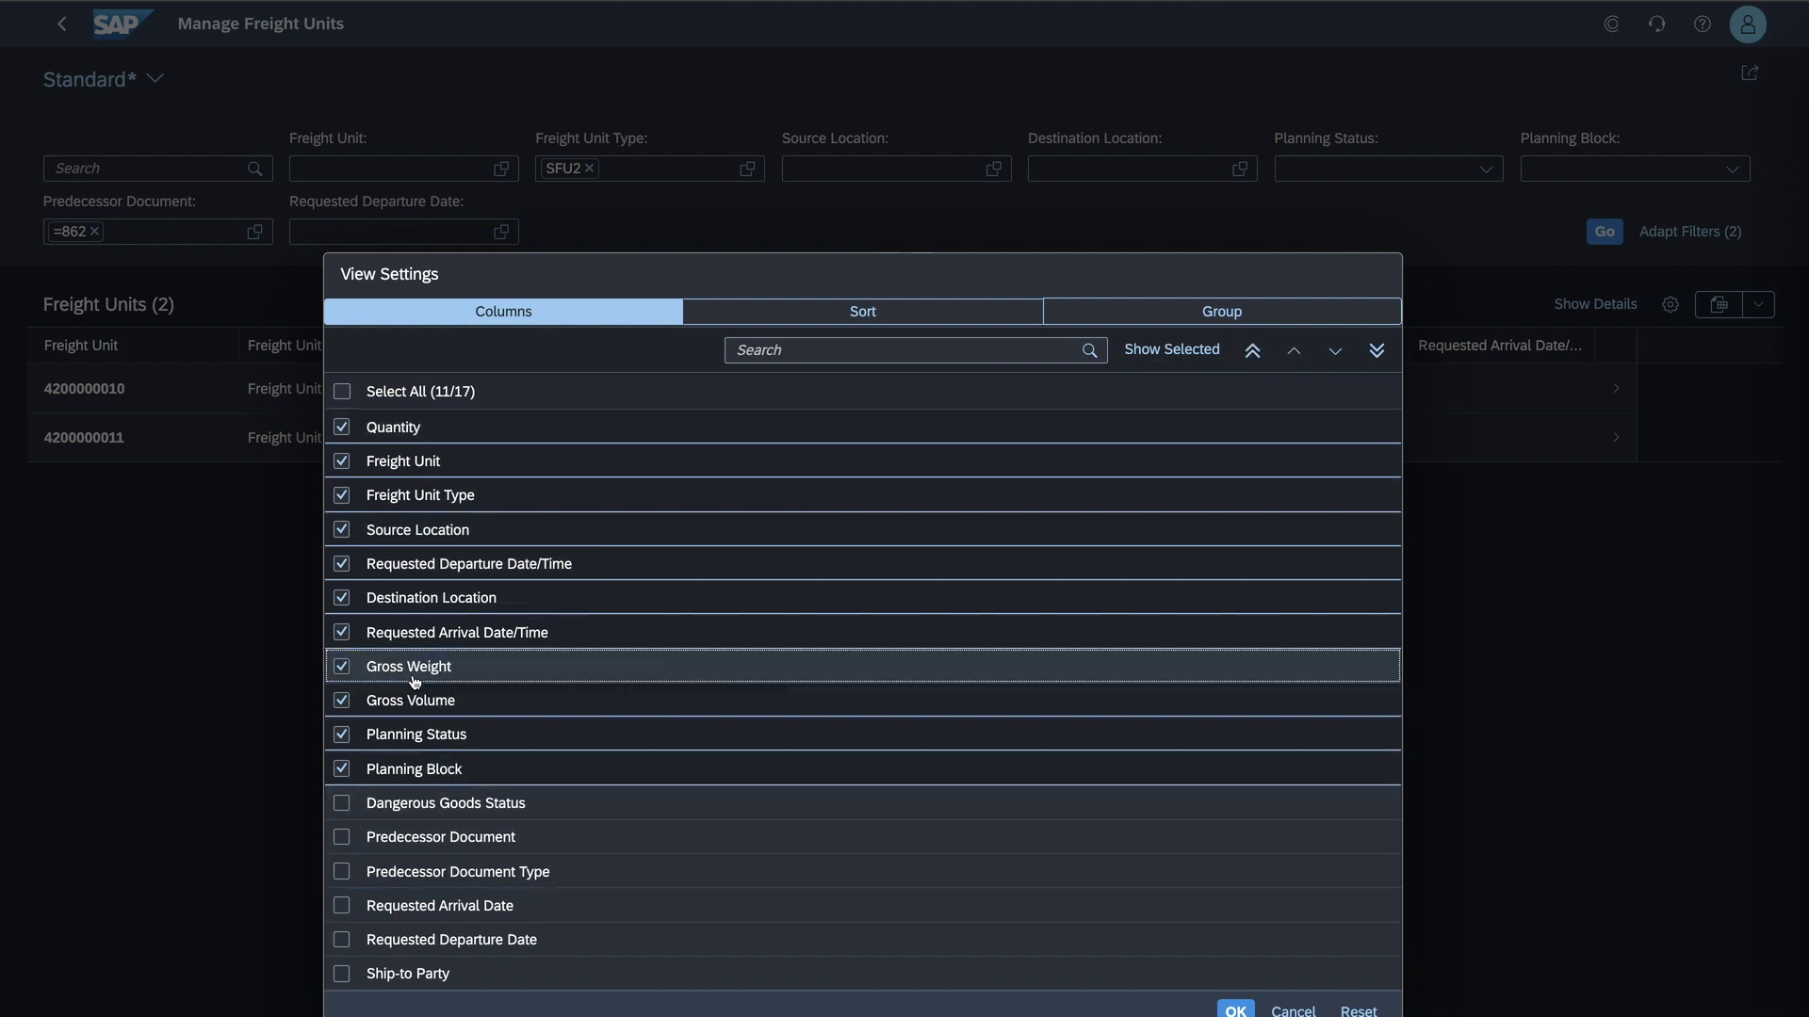
{"action": "left_click", "coordinate": [1253, 352]}
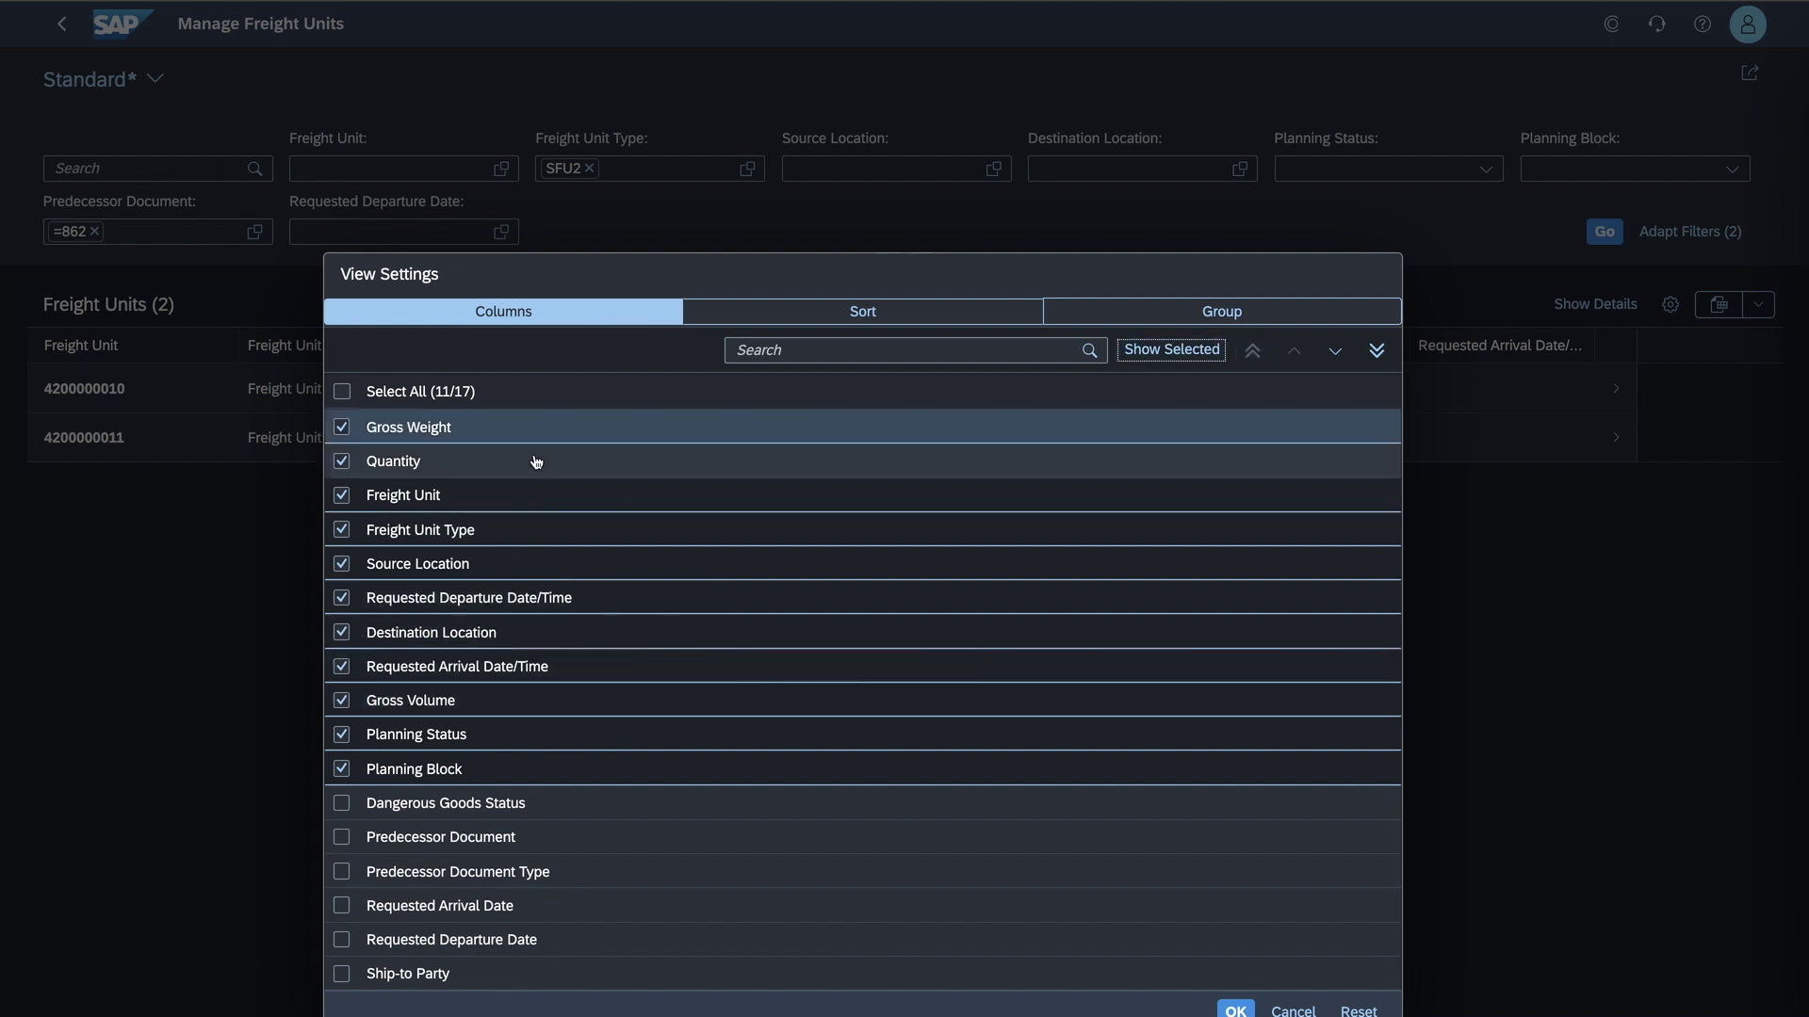
{"action": "left_click", "coordinate": [465, 497]}
{"action": "left_click", "coordinate": [1252, 353]}
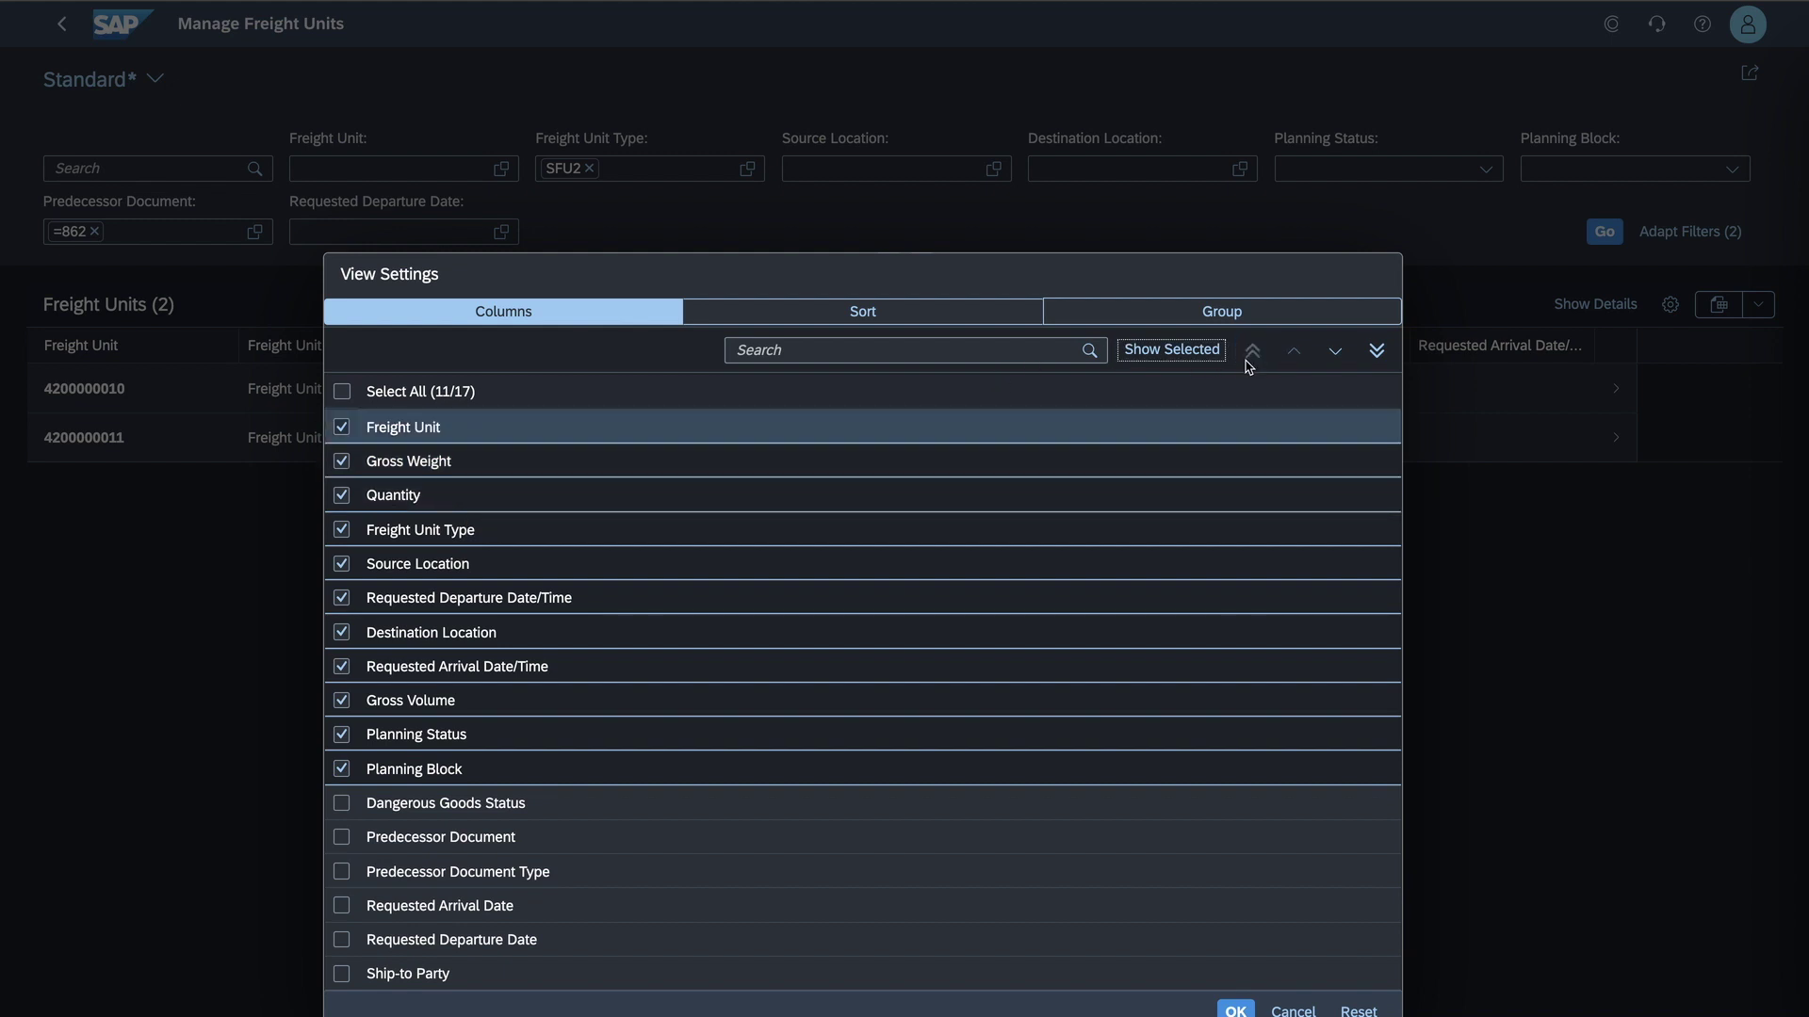
{"action": "left_click", "coordinate": [1248, 1011]}
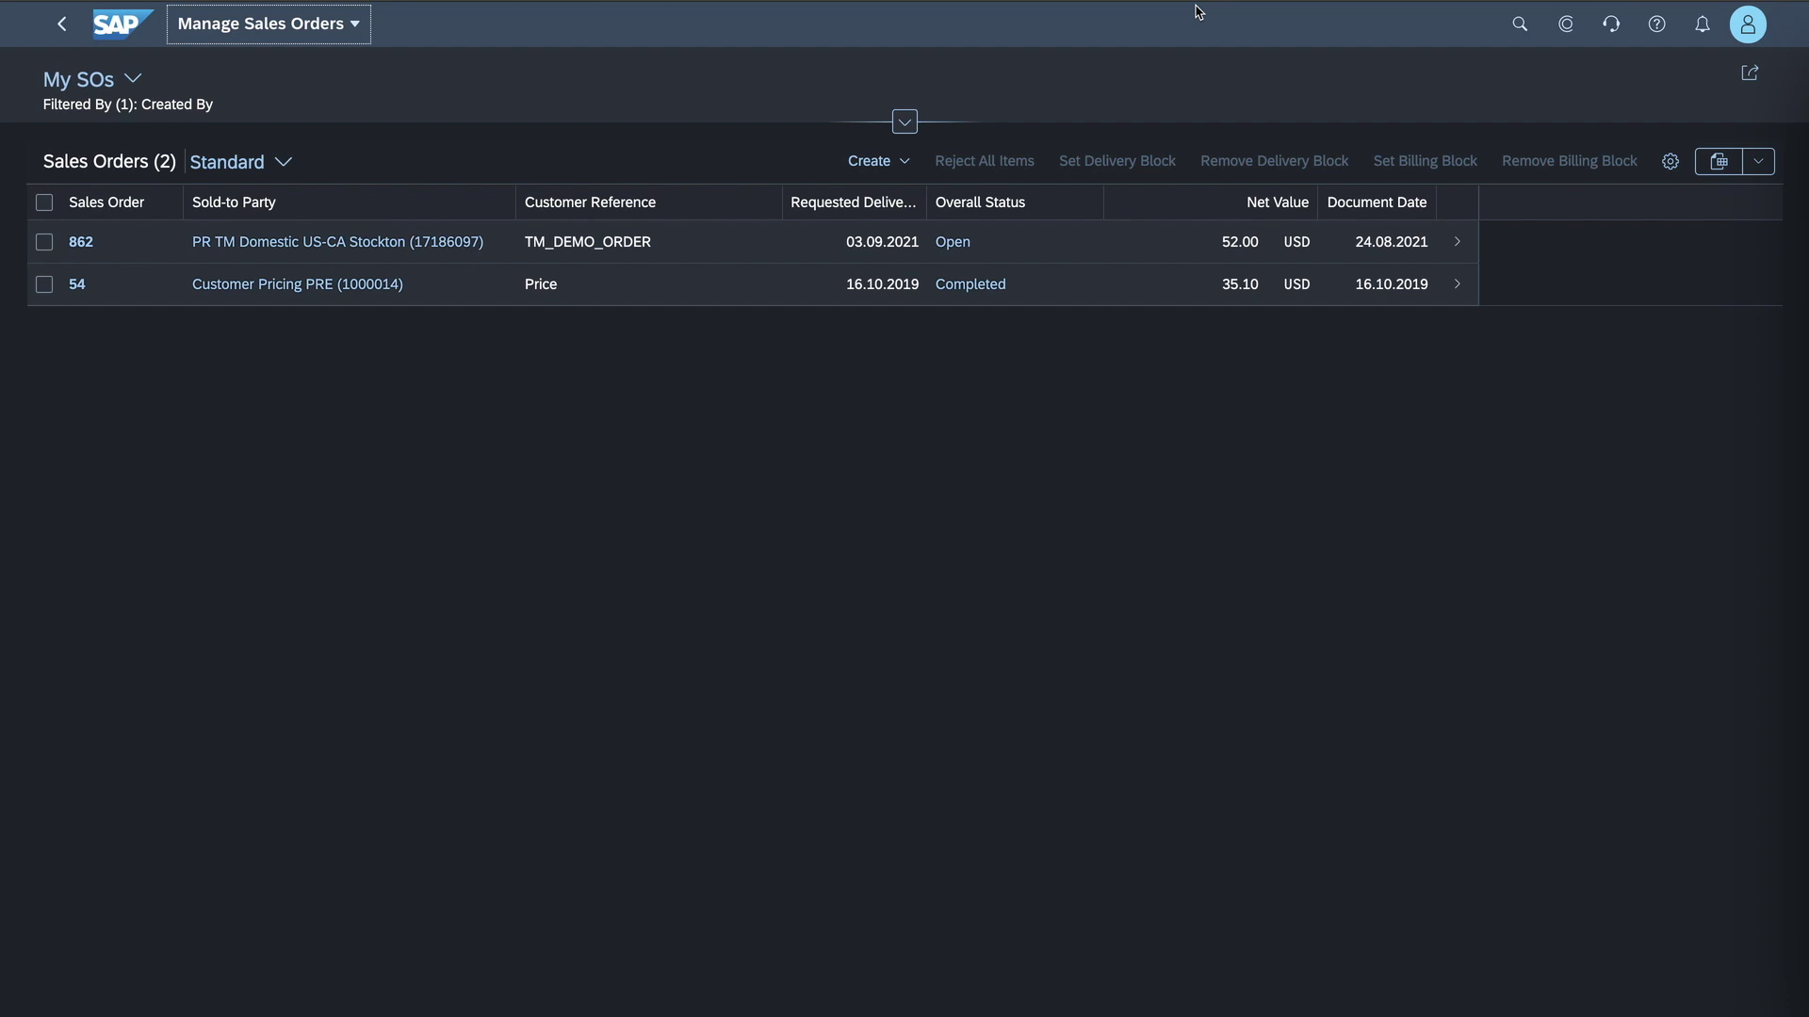
Reopen the TM_DEMO_ORDER sales order for editing and add a third item with material PR-TG11 and quantity 1.
{"action": "left_click", "coordinate": [83, 242]}
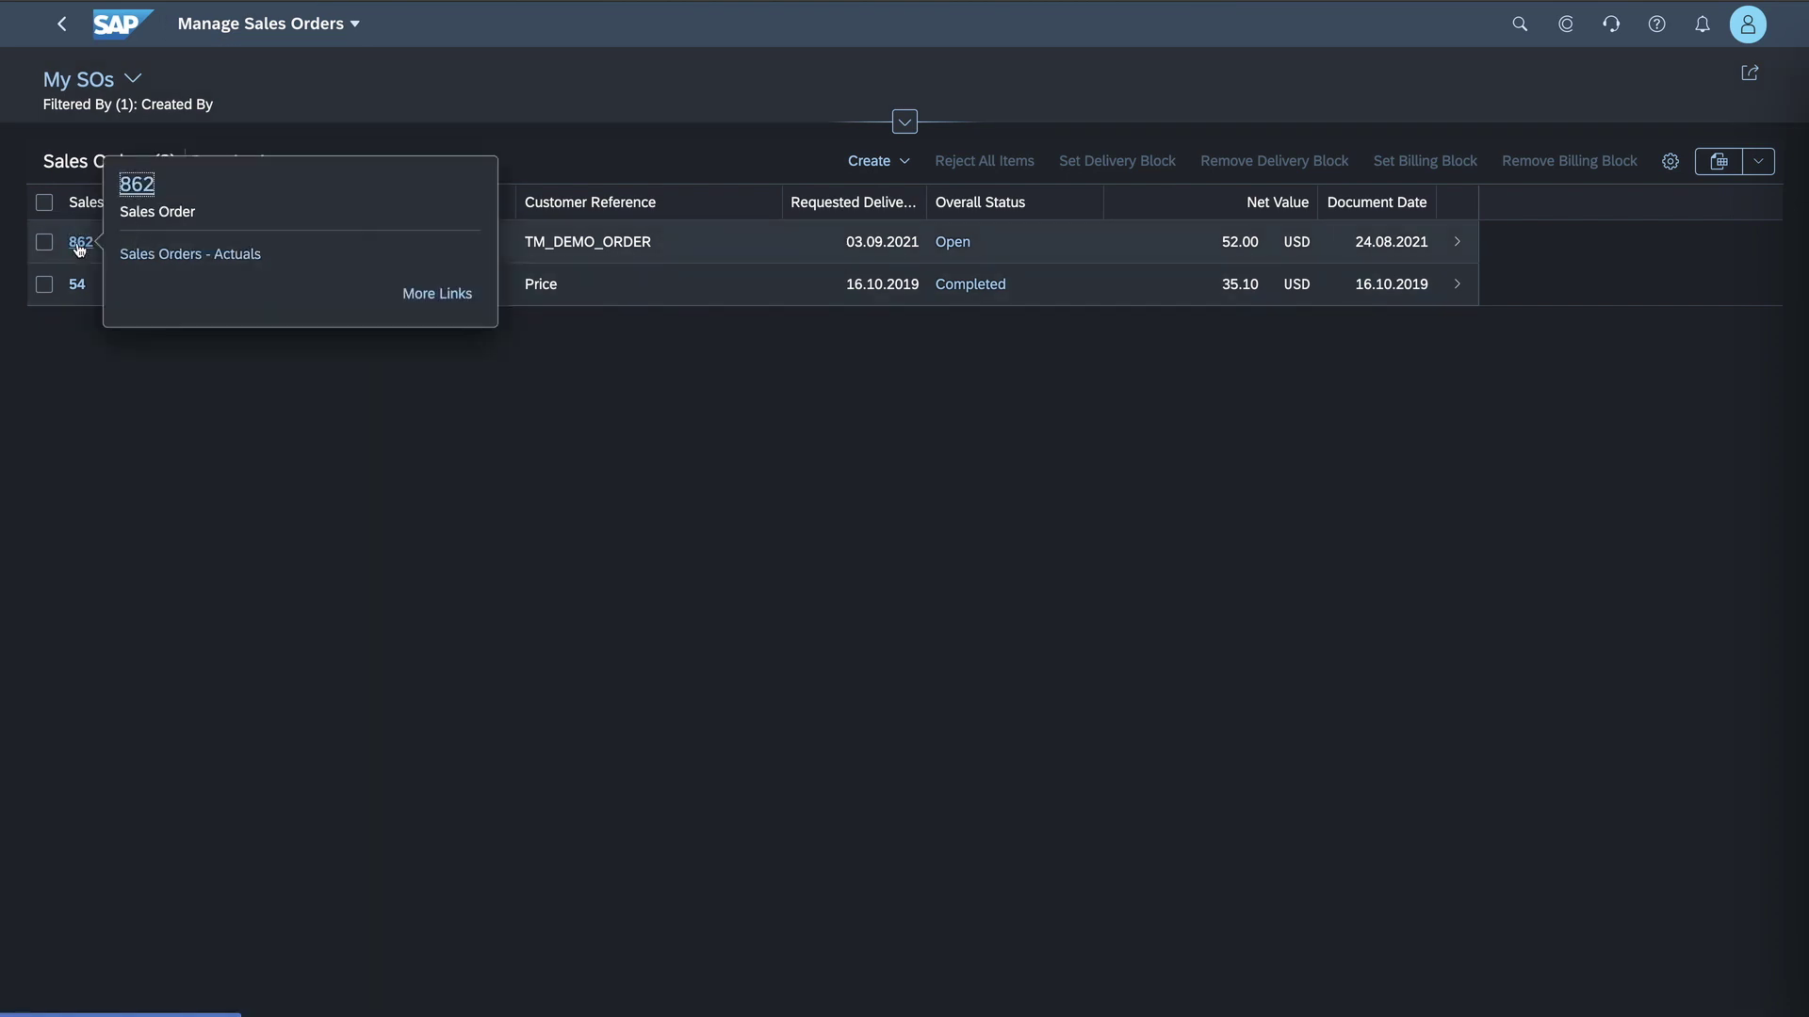
{"action": "left_click", "coordinate": [619, 247]}
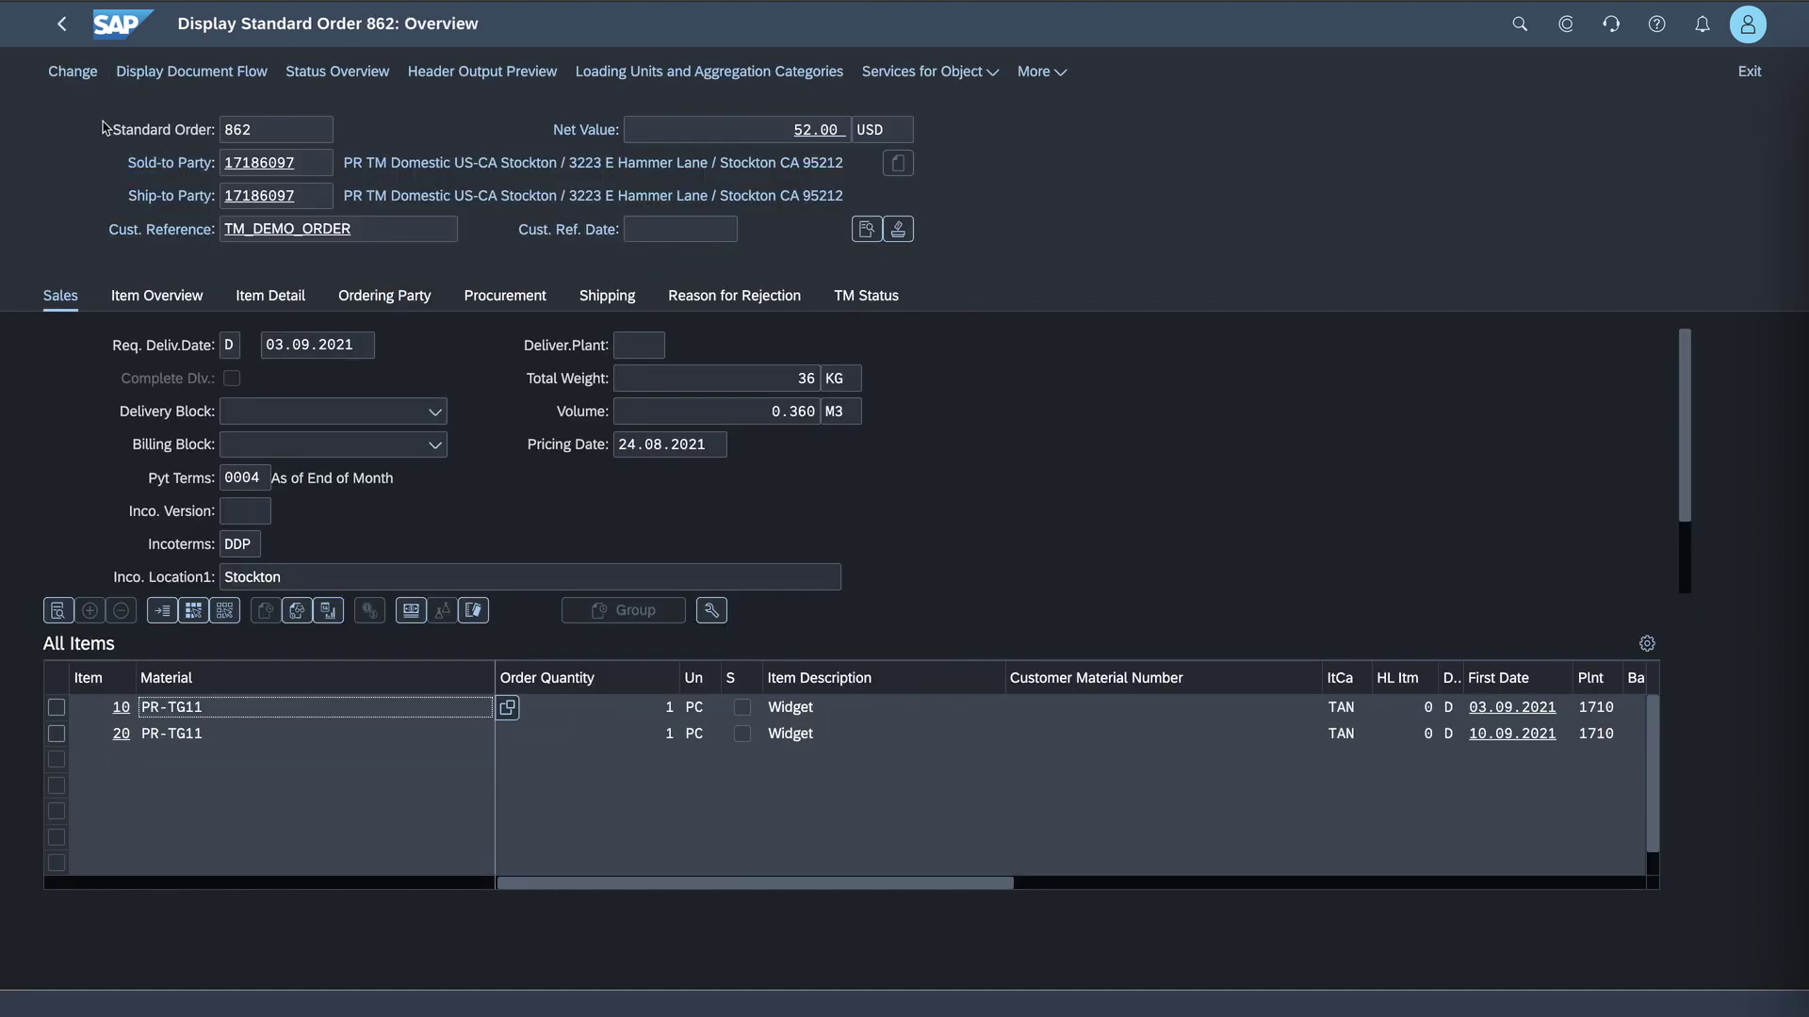
{"action": "left_click", "coordinate": [73, 75]}
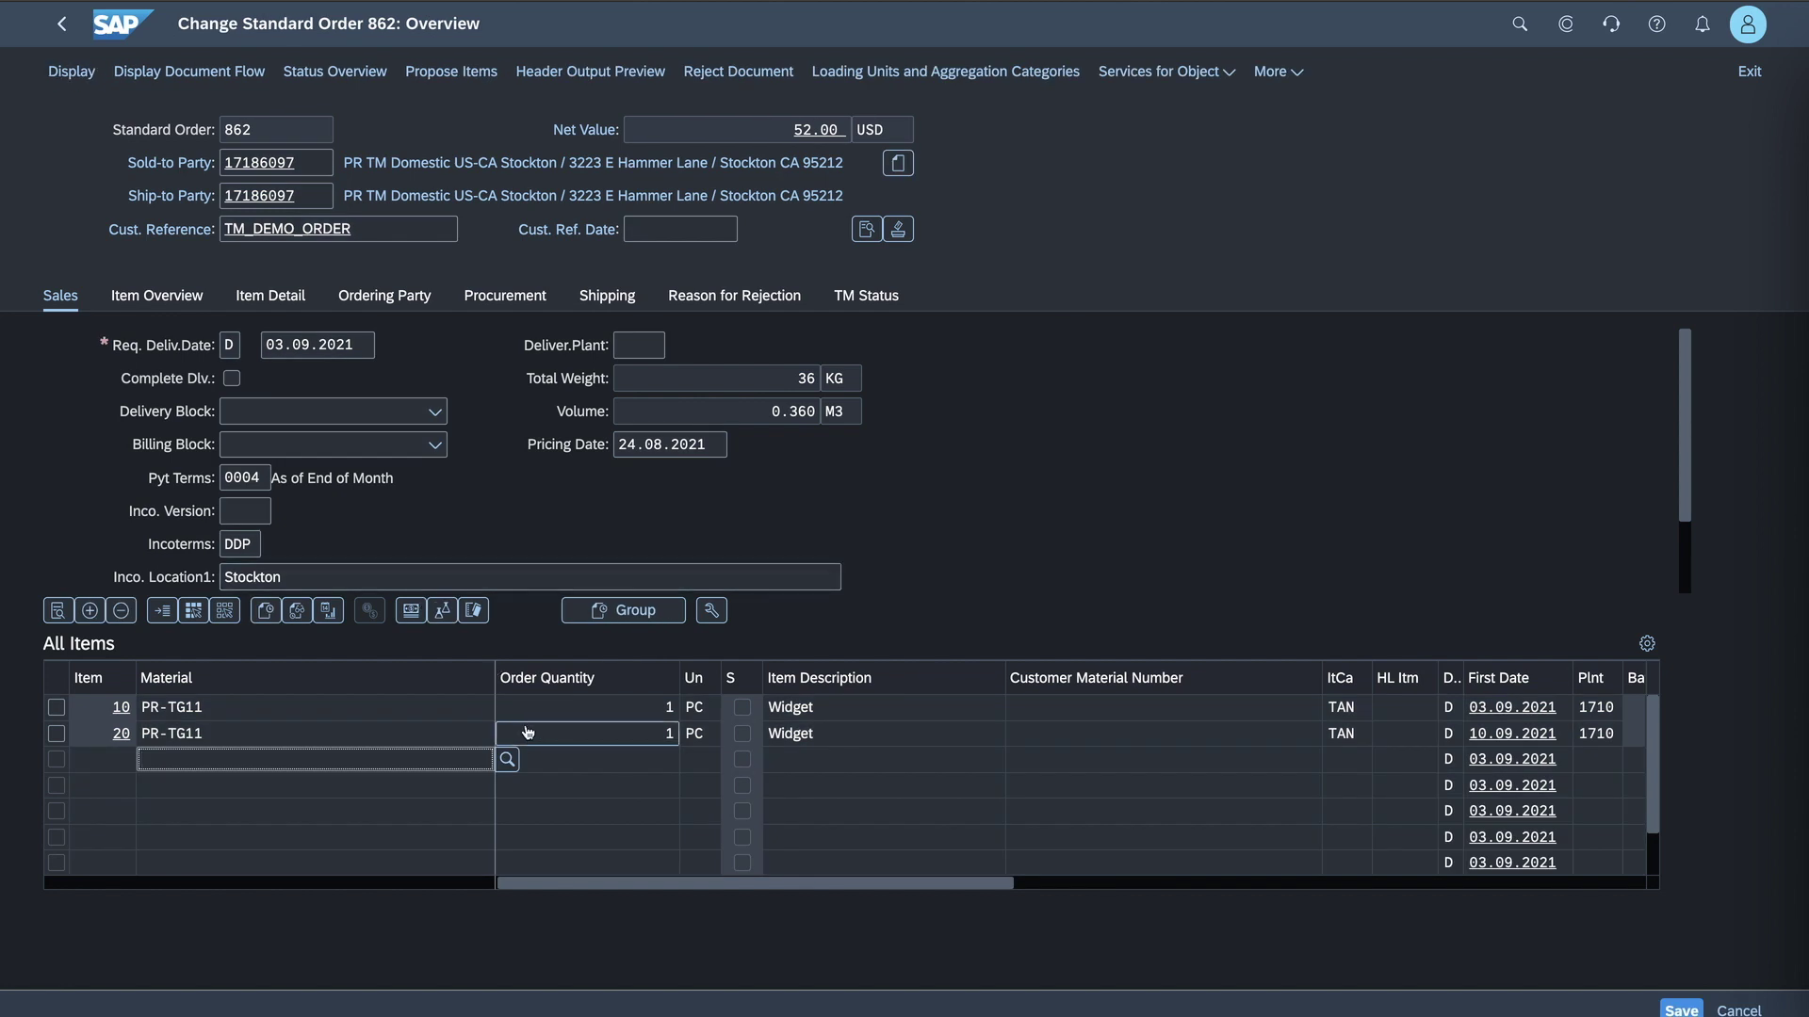
{"action": "type", "text": "pr-tg11"}
{"action": "key", "text": "Tab"}
{"action": "type", "text": "1"}
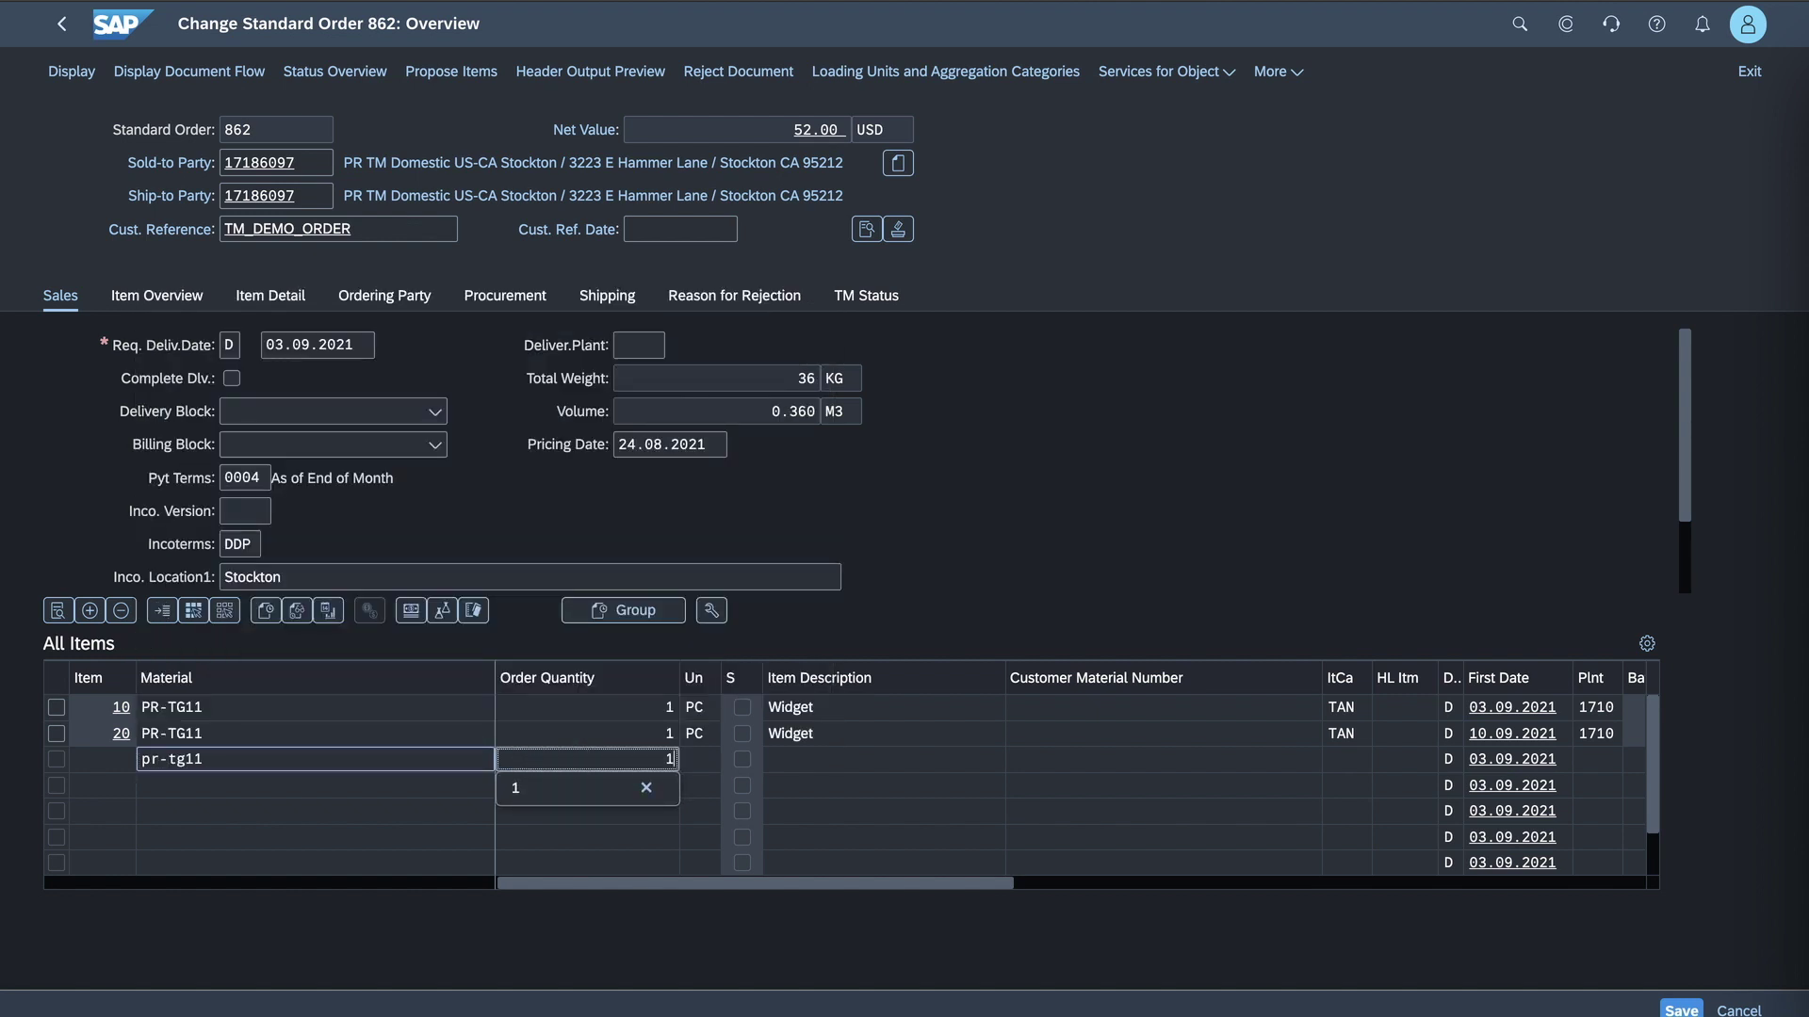
{"action": "key", "text": "Return"}
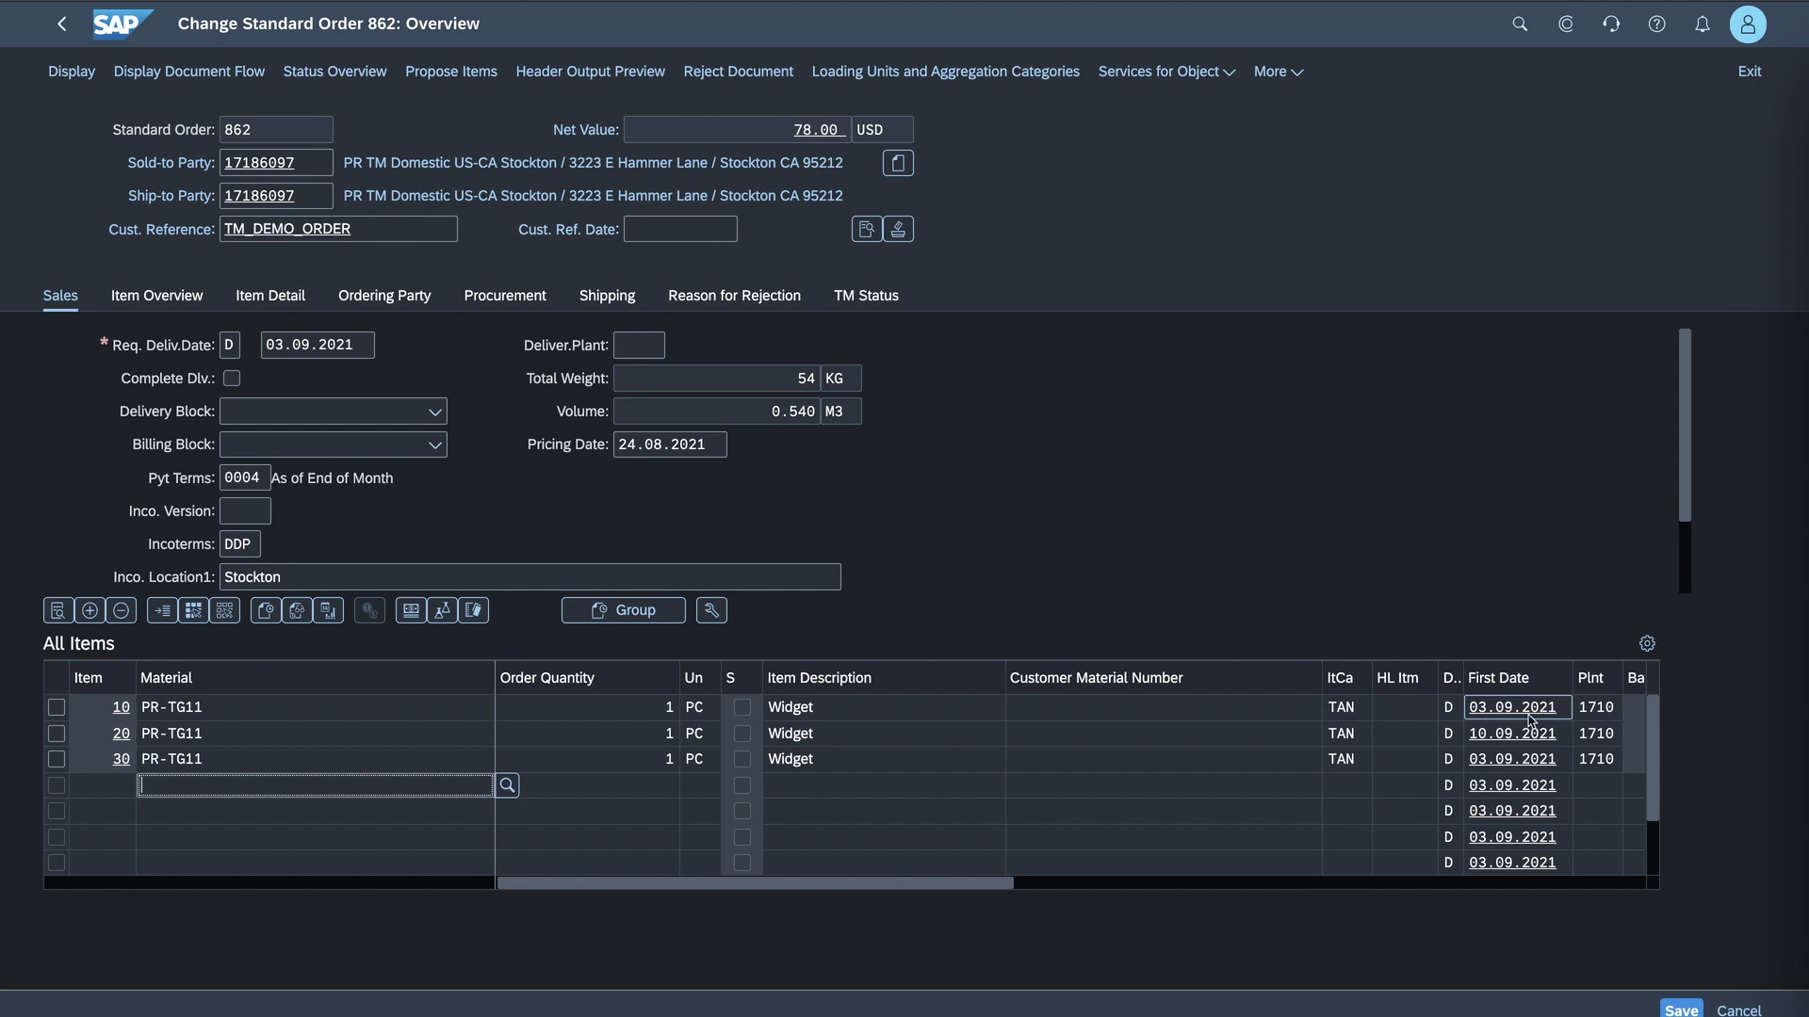
Save the sales order with its third item and refresh the order's freight unit list.
{"action": "left_click", "coordinate": [1683, 1010]}
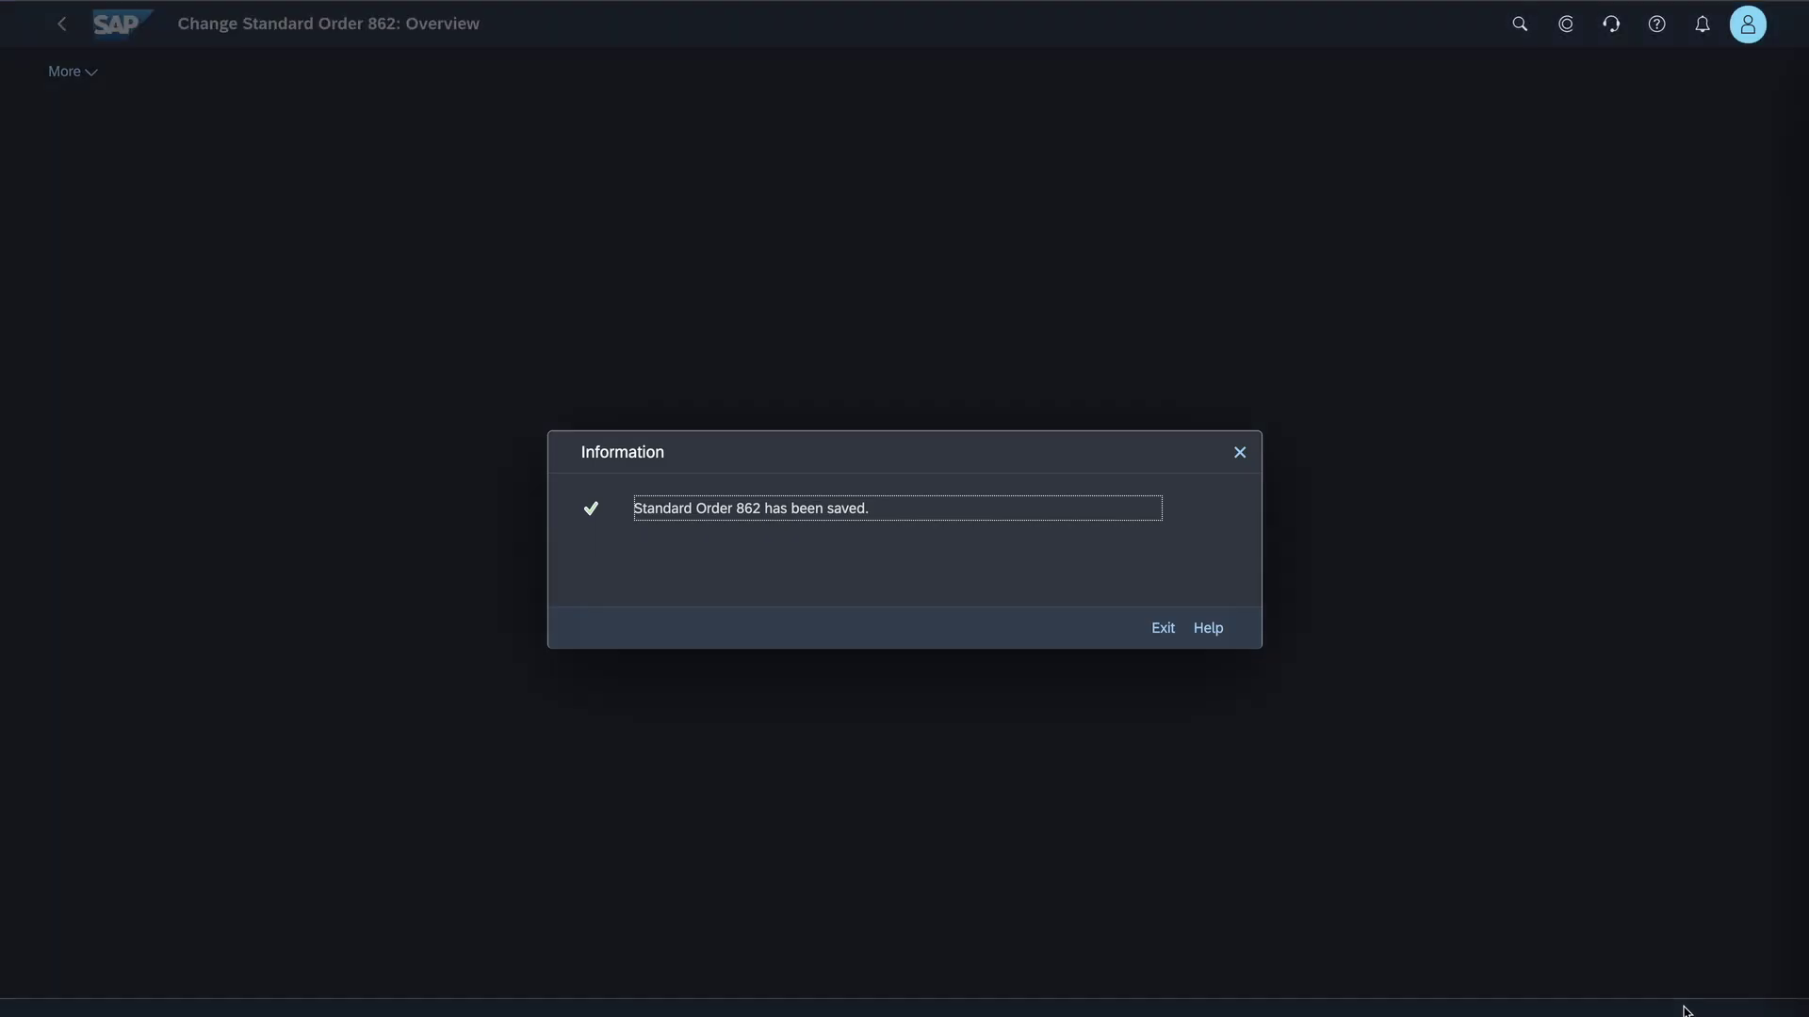
{"action": "left_click", "coordinate": [1162, 627]}
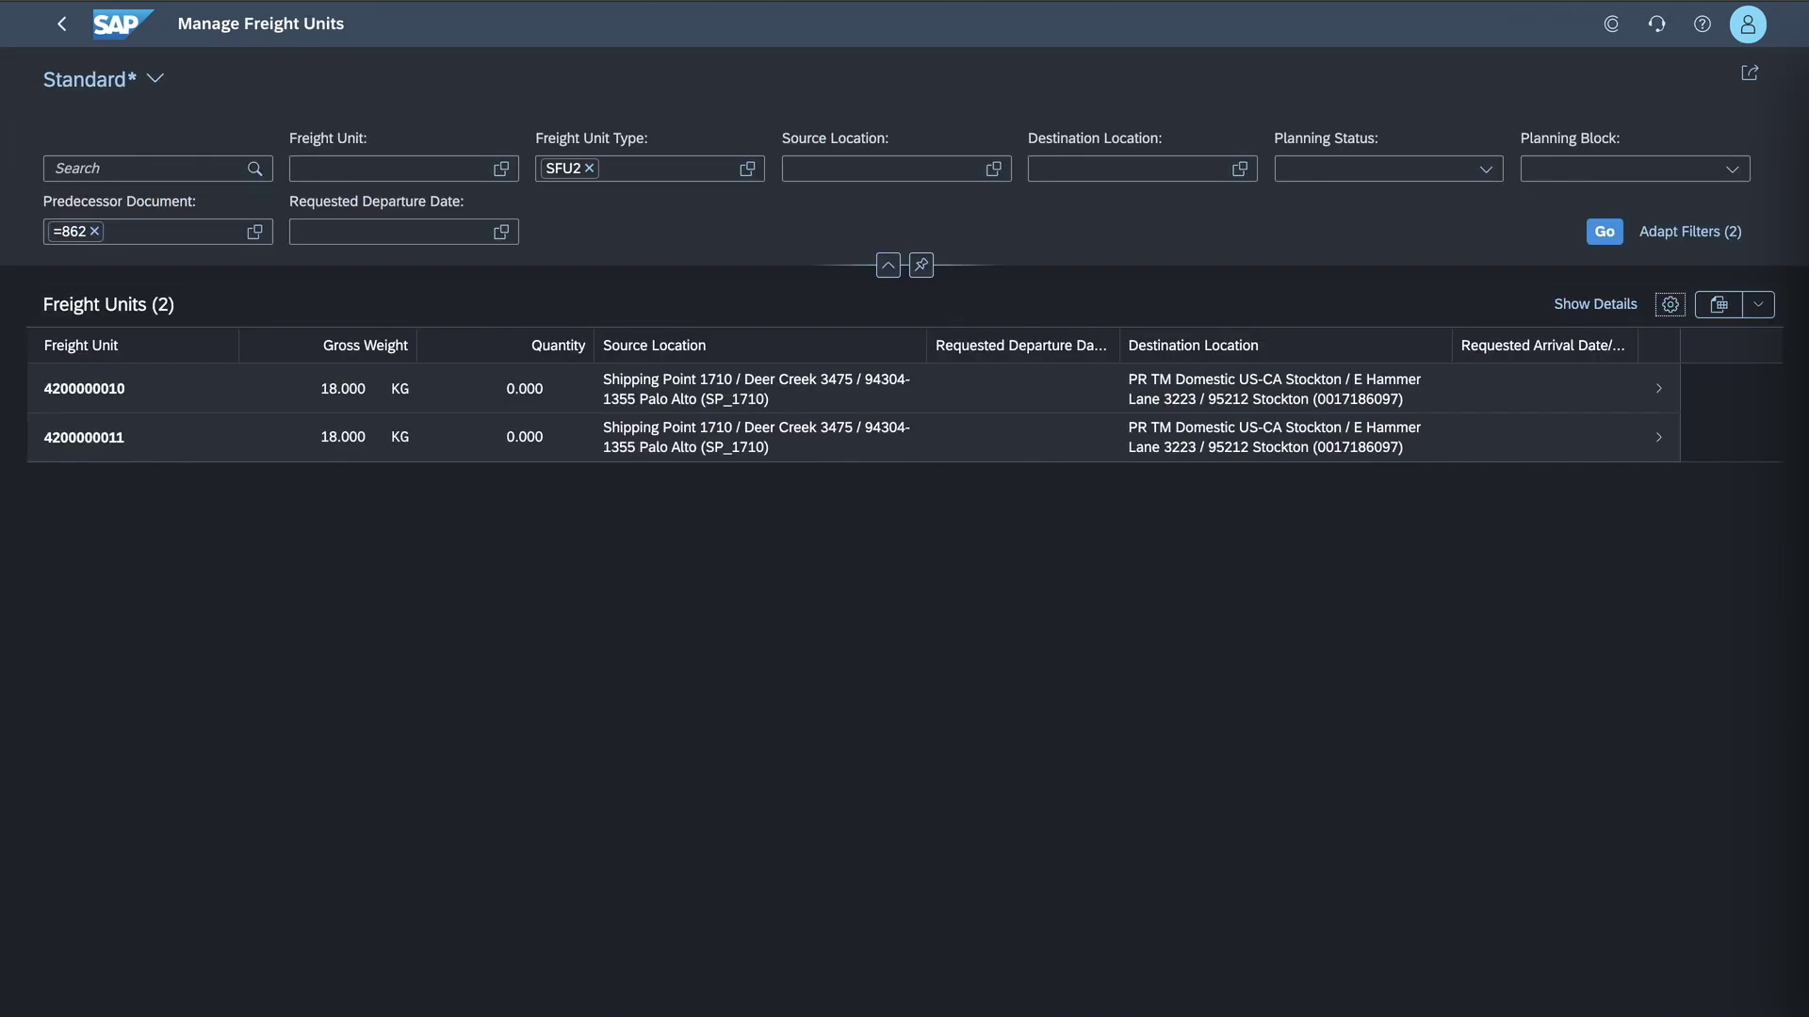
{"action": "left_click", "coordinate": [1604, 230]}
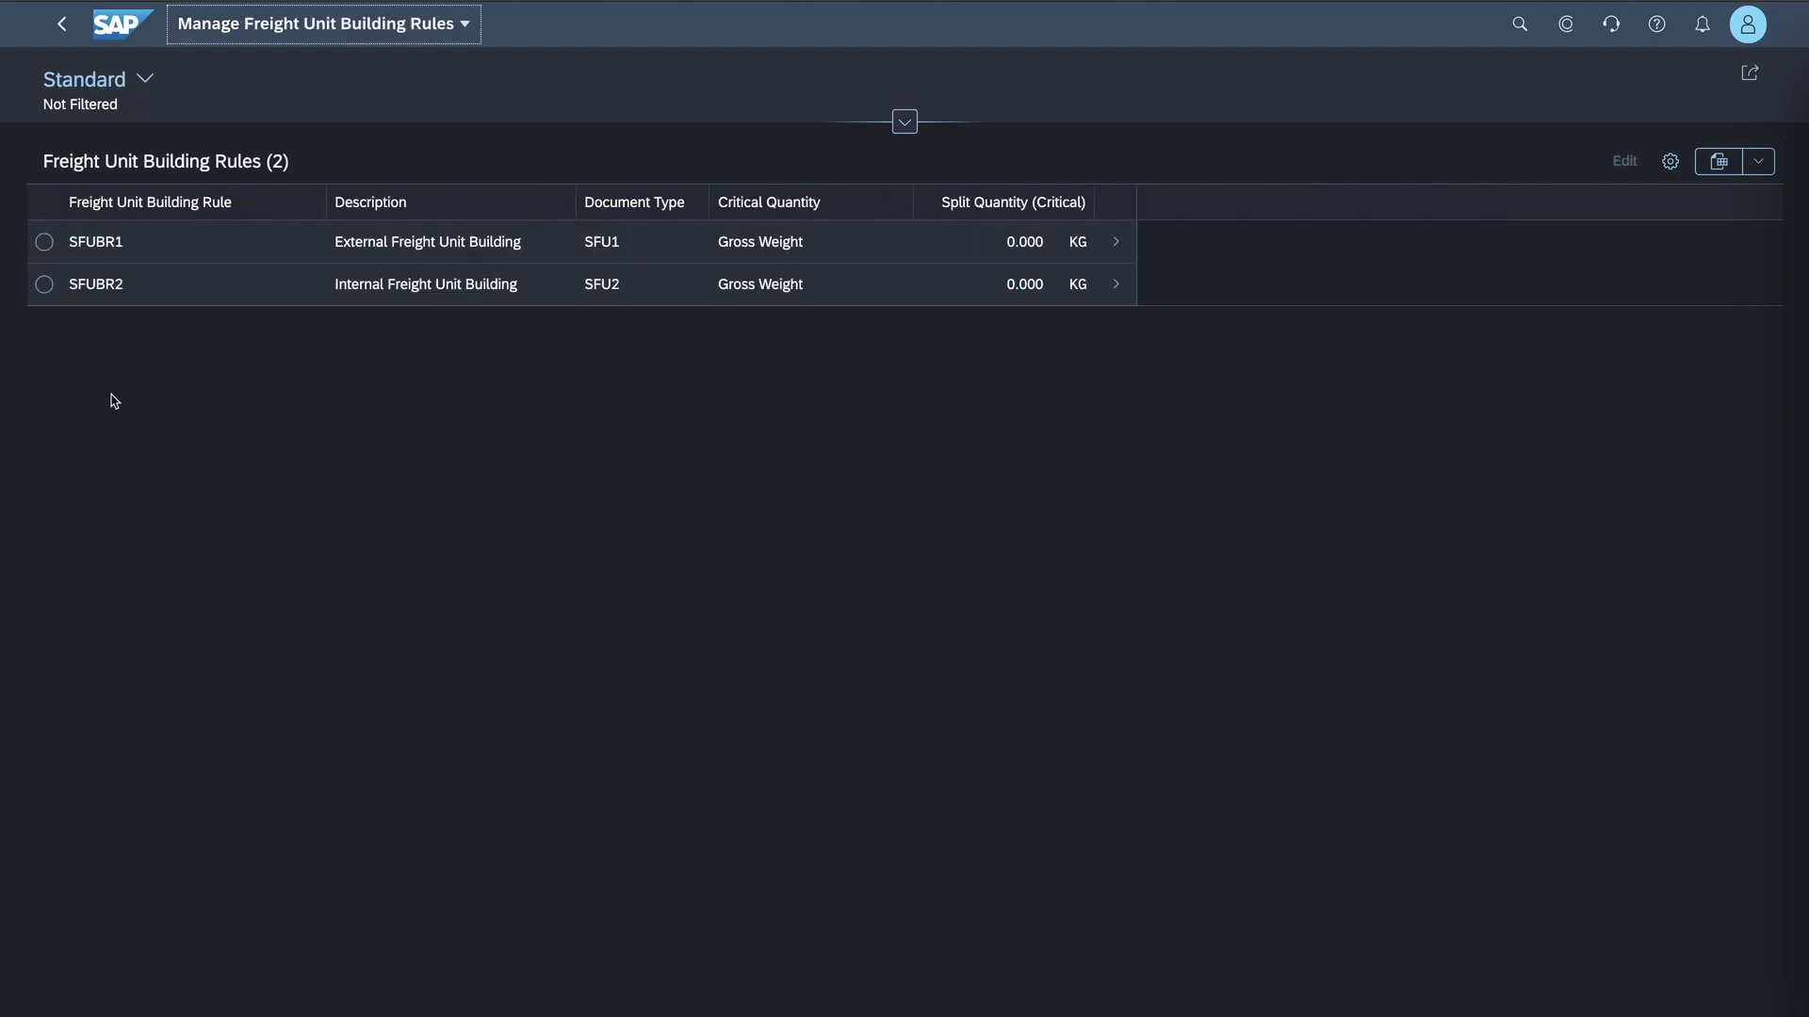
Set the Gross Weight split quantity of freight unit building rule SFUBR2 to 20 KG, save the rule and return to the rules list.
{"action": "left_click", "coordinate": [132, 294]}
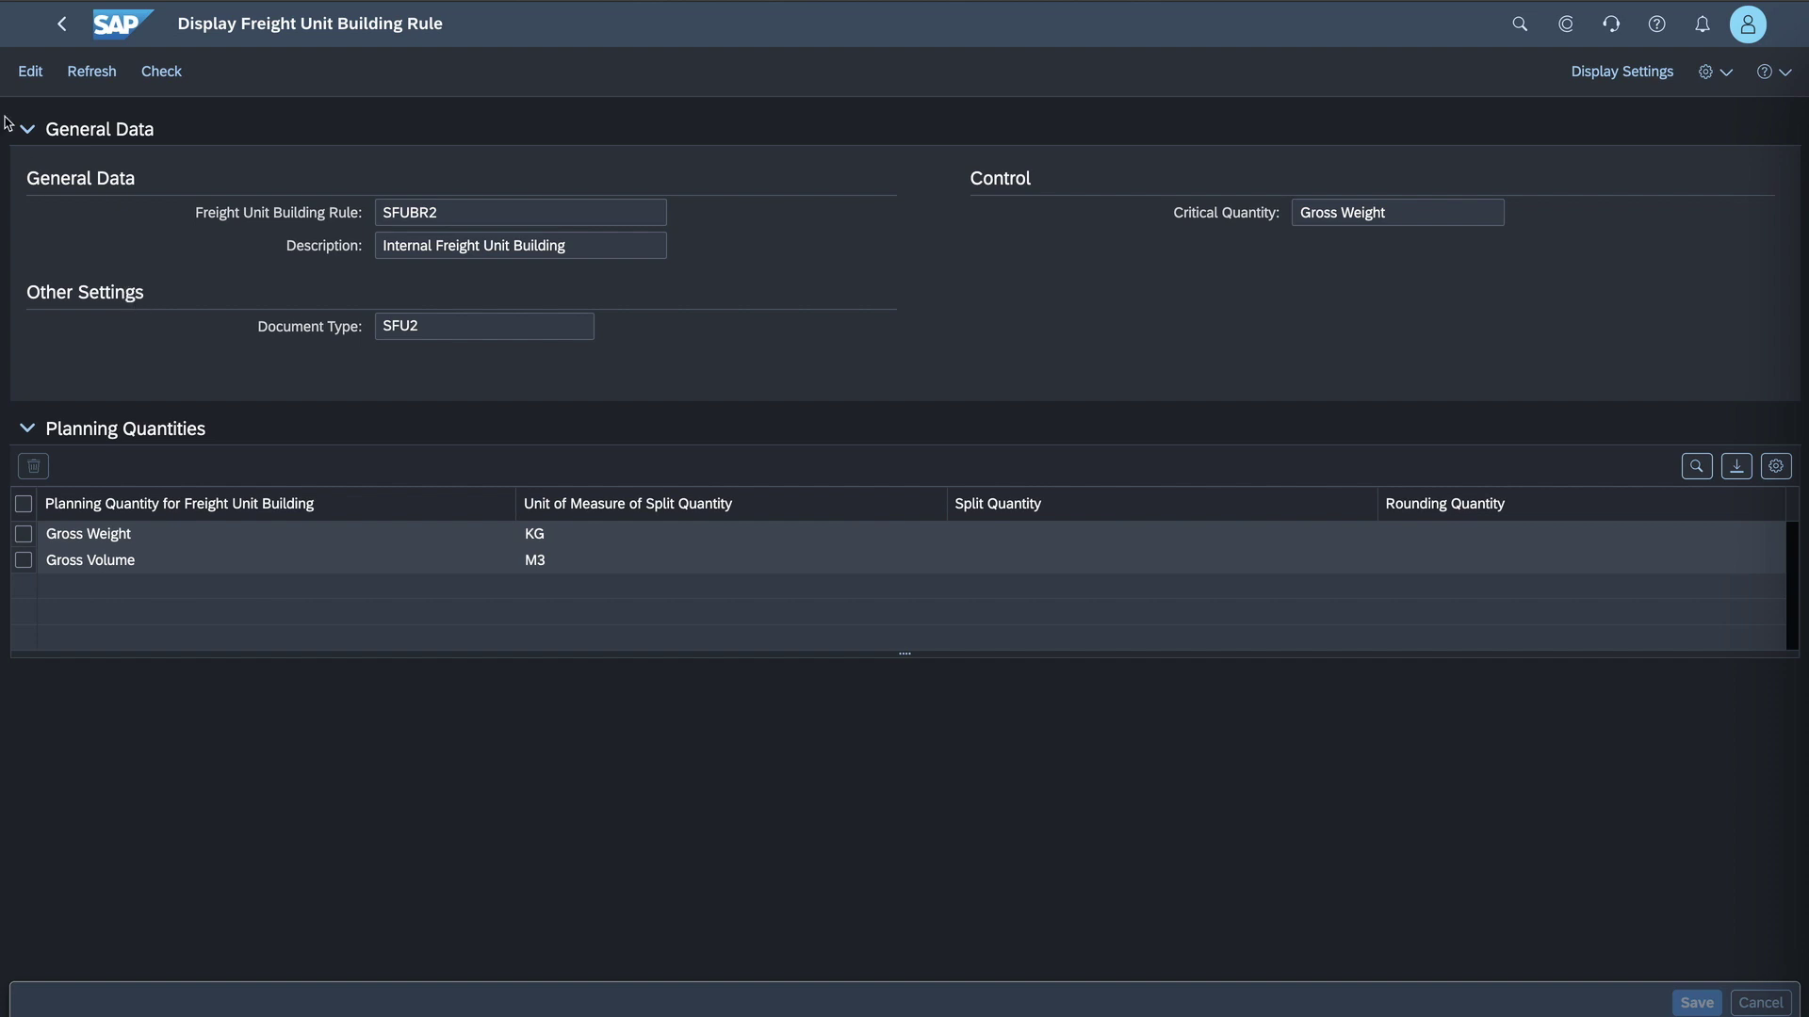
{"action": "left_click", "coordinate": [25, 82]}
{"action": "left_click", "coordinate": [997, 540]}
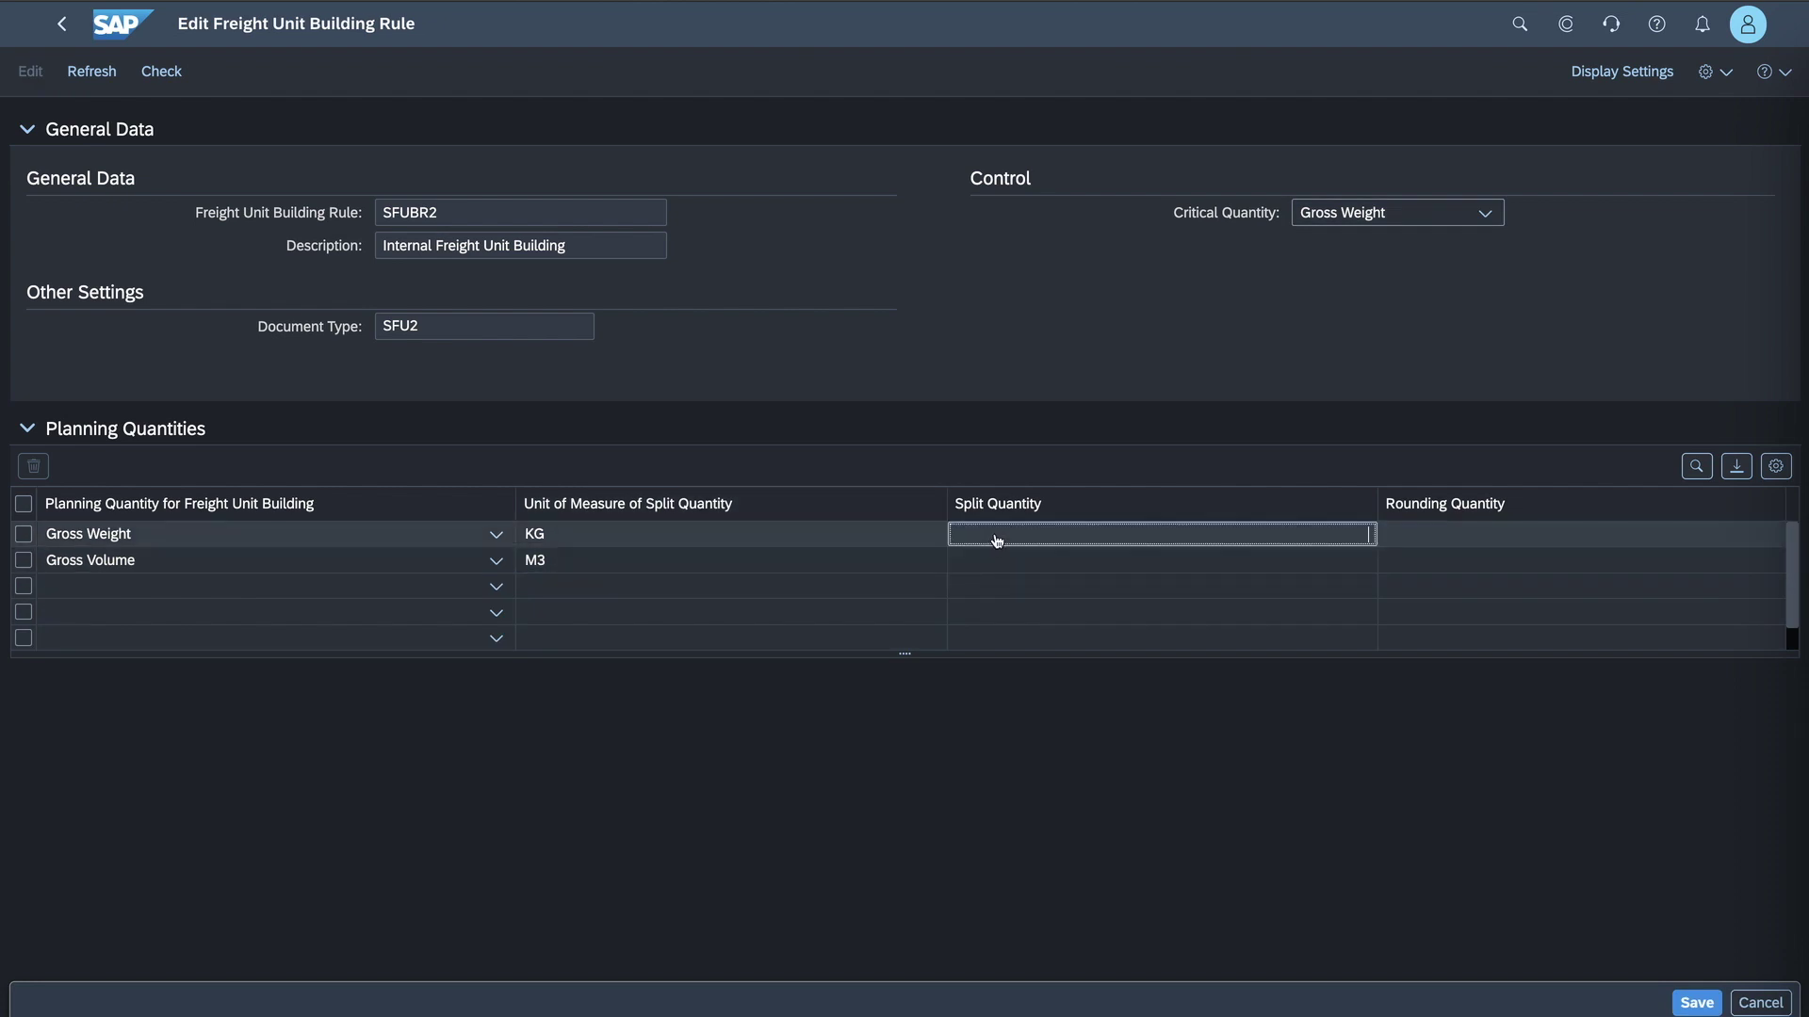
{"action": "type", "text": "20"}
{"action": "key", "text": "Return"}
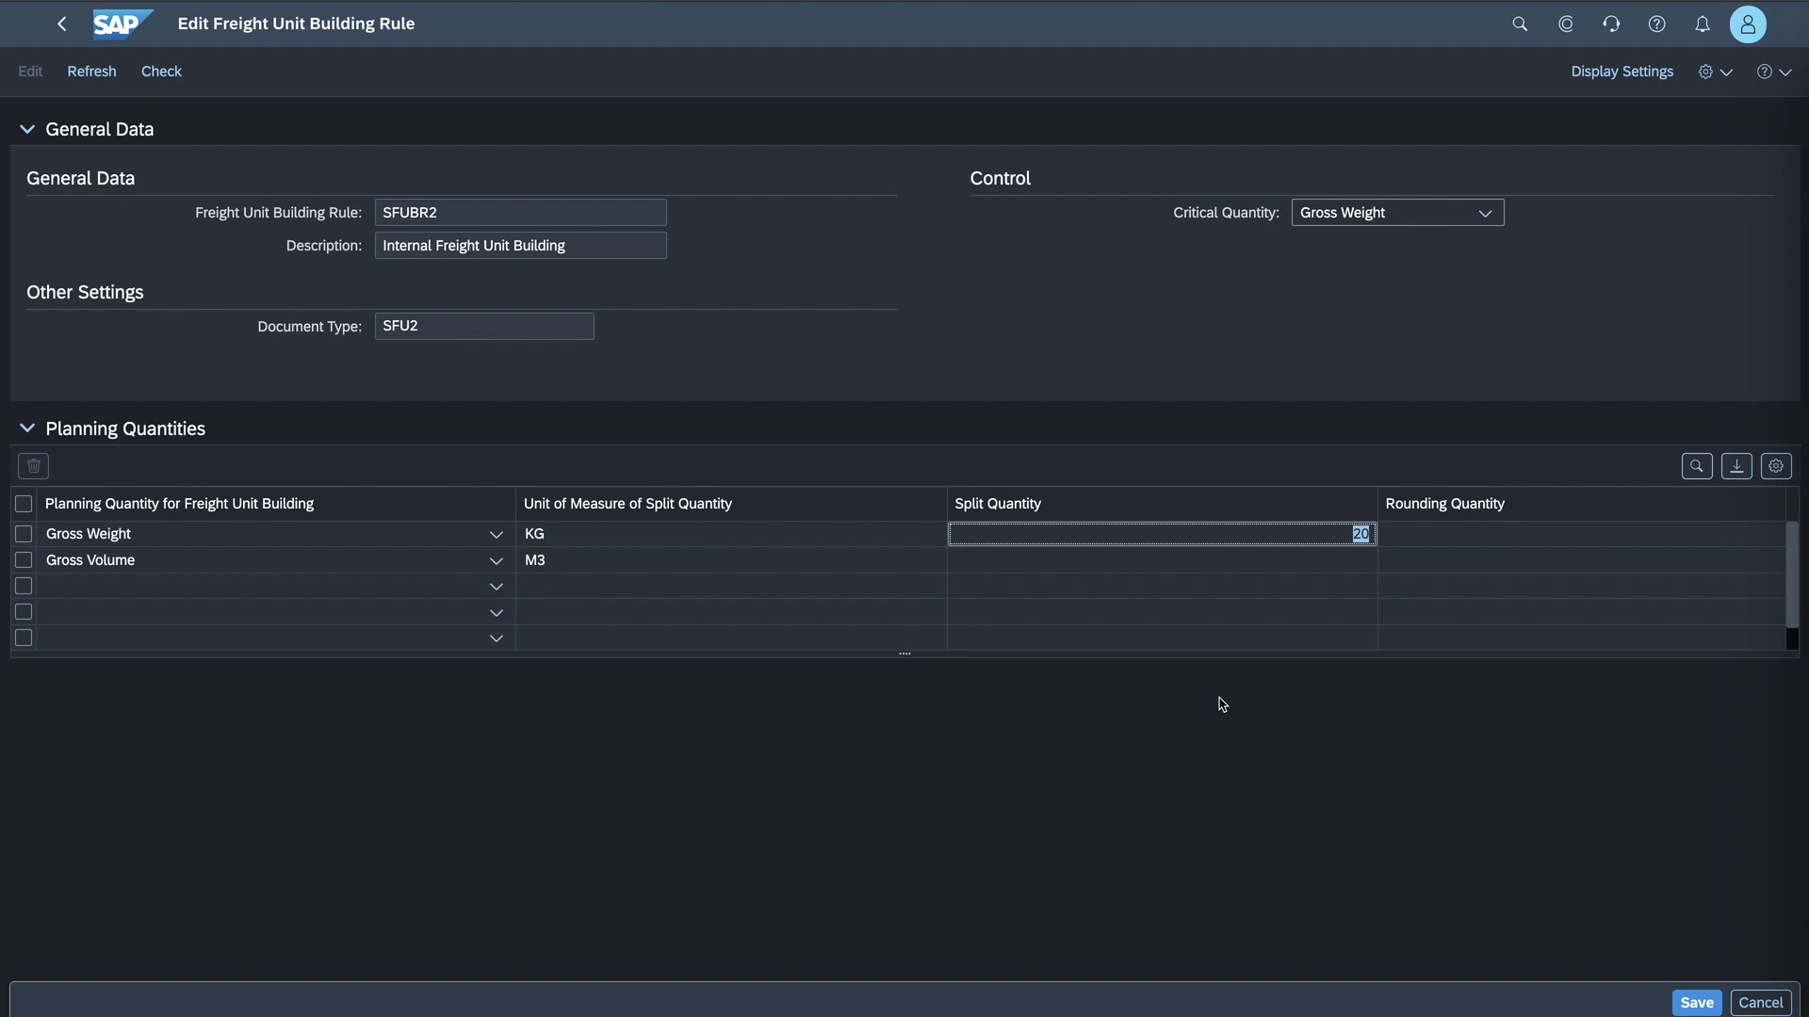
{"action": "left_click", "coordinate": [1693, 1000]}
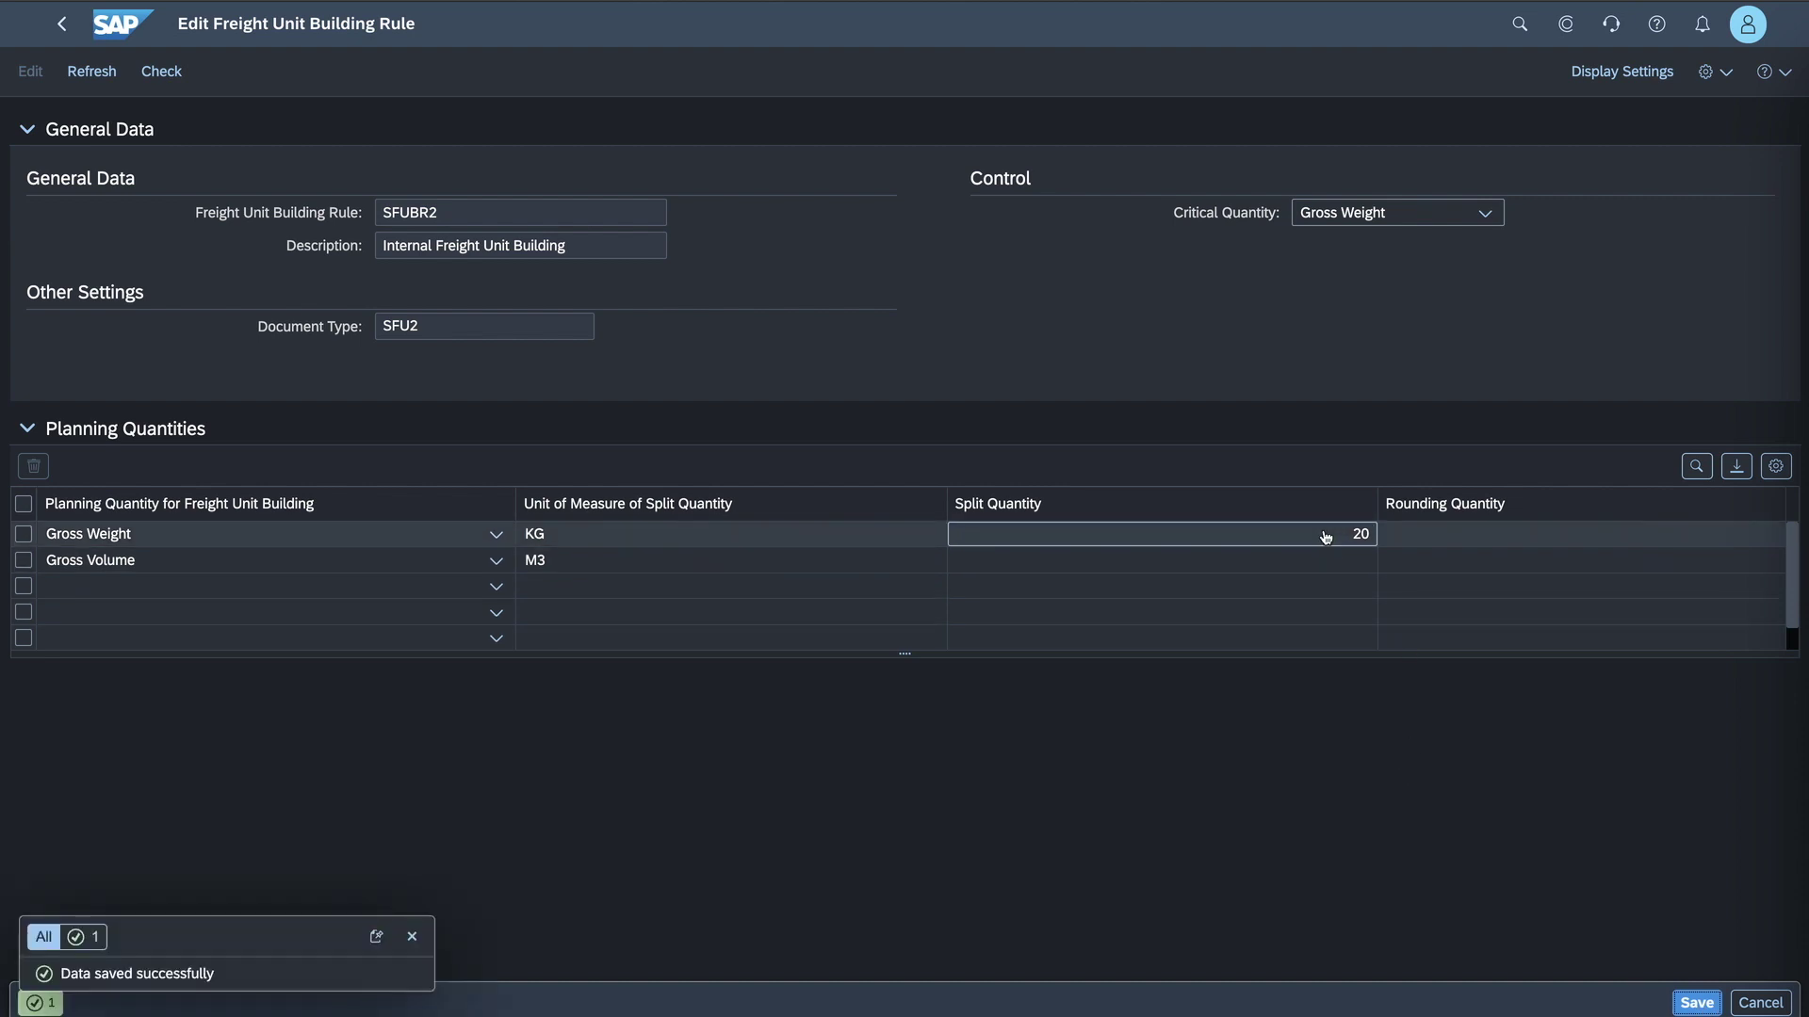
{"action": "left_click", "coordinate": [60, 31]}
{"action": "left_click", "coordinate": [64, 29]}
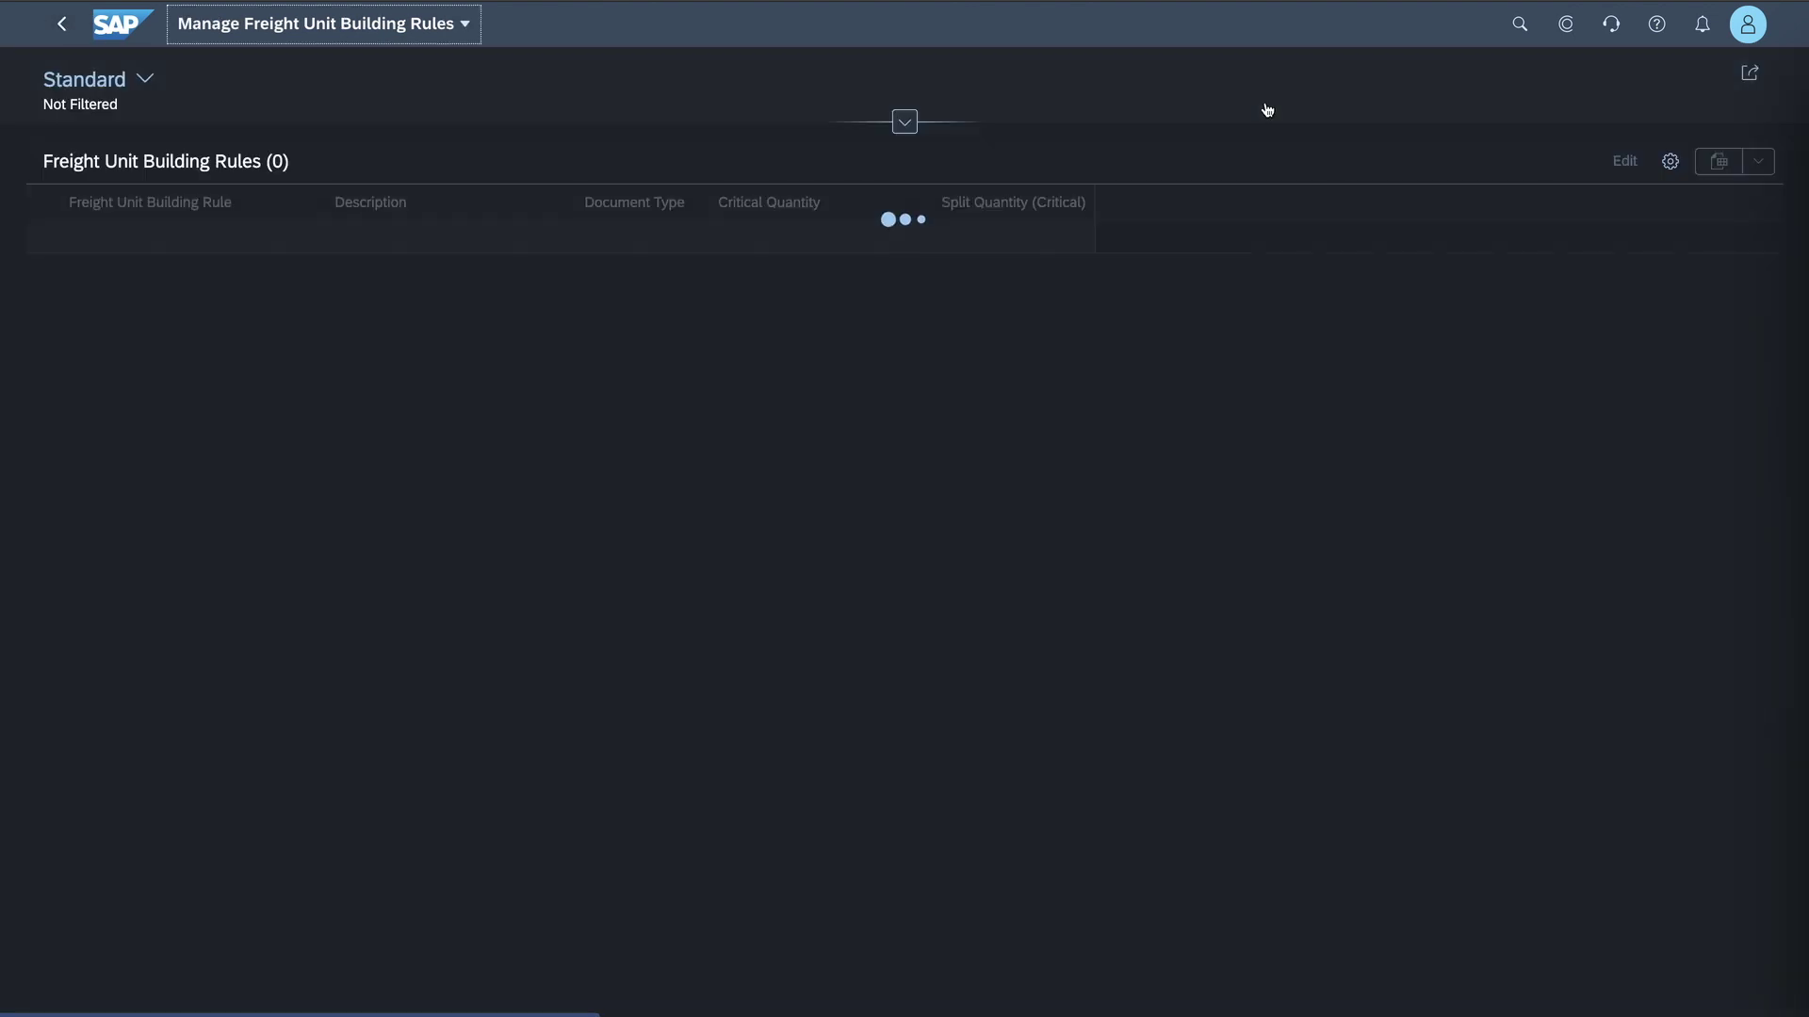
Reopen the TM_DEMO_ORDER sales order for editing and set the order quantity of item 10 to 2.
{"action": "key", "text": "ctrl+Tab"}
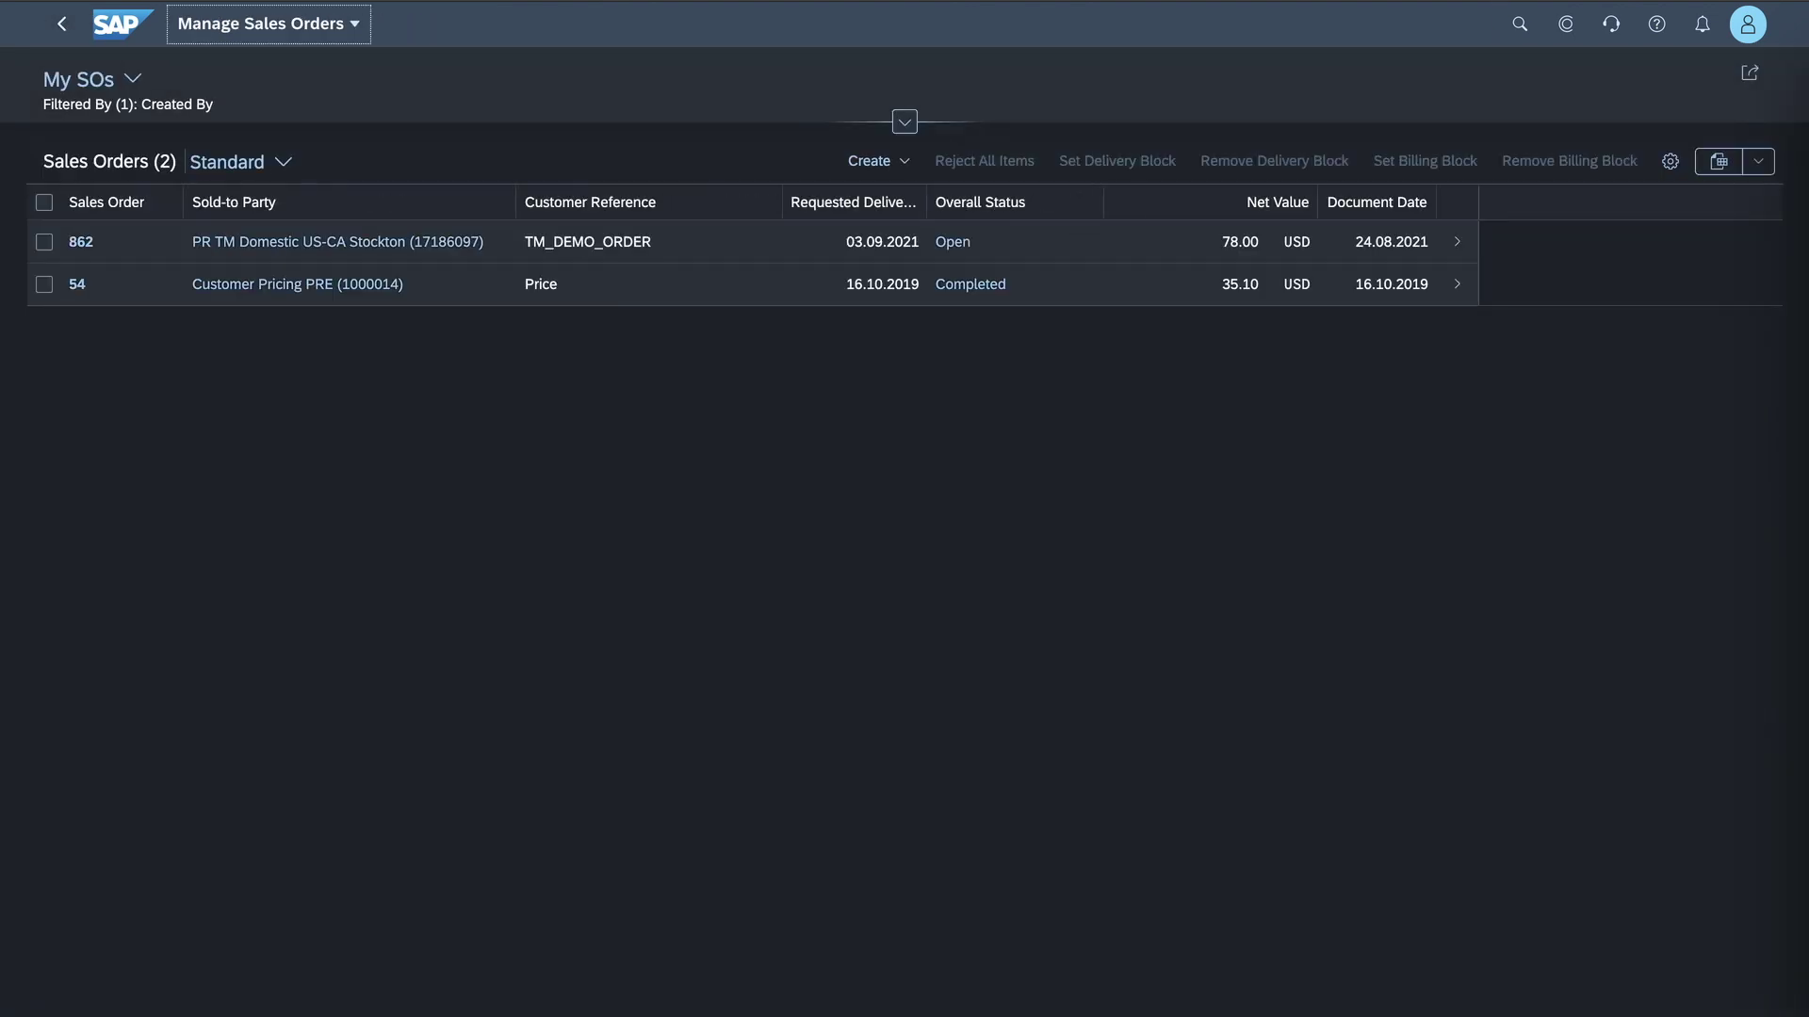
{"action": "left_click", "coordinate": [119, 246]}
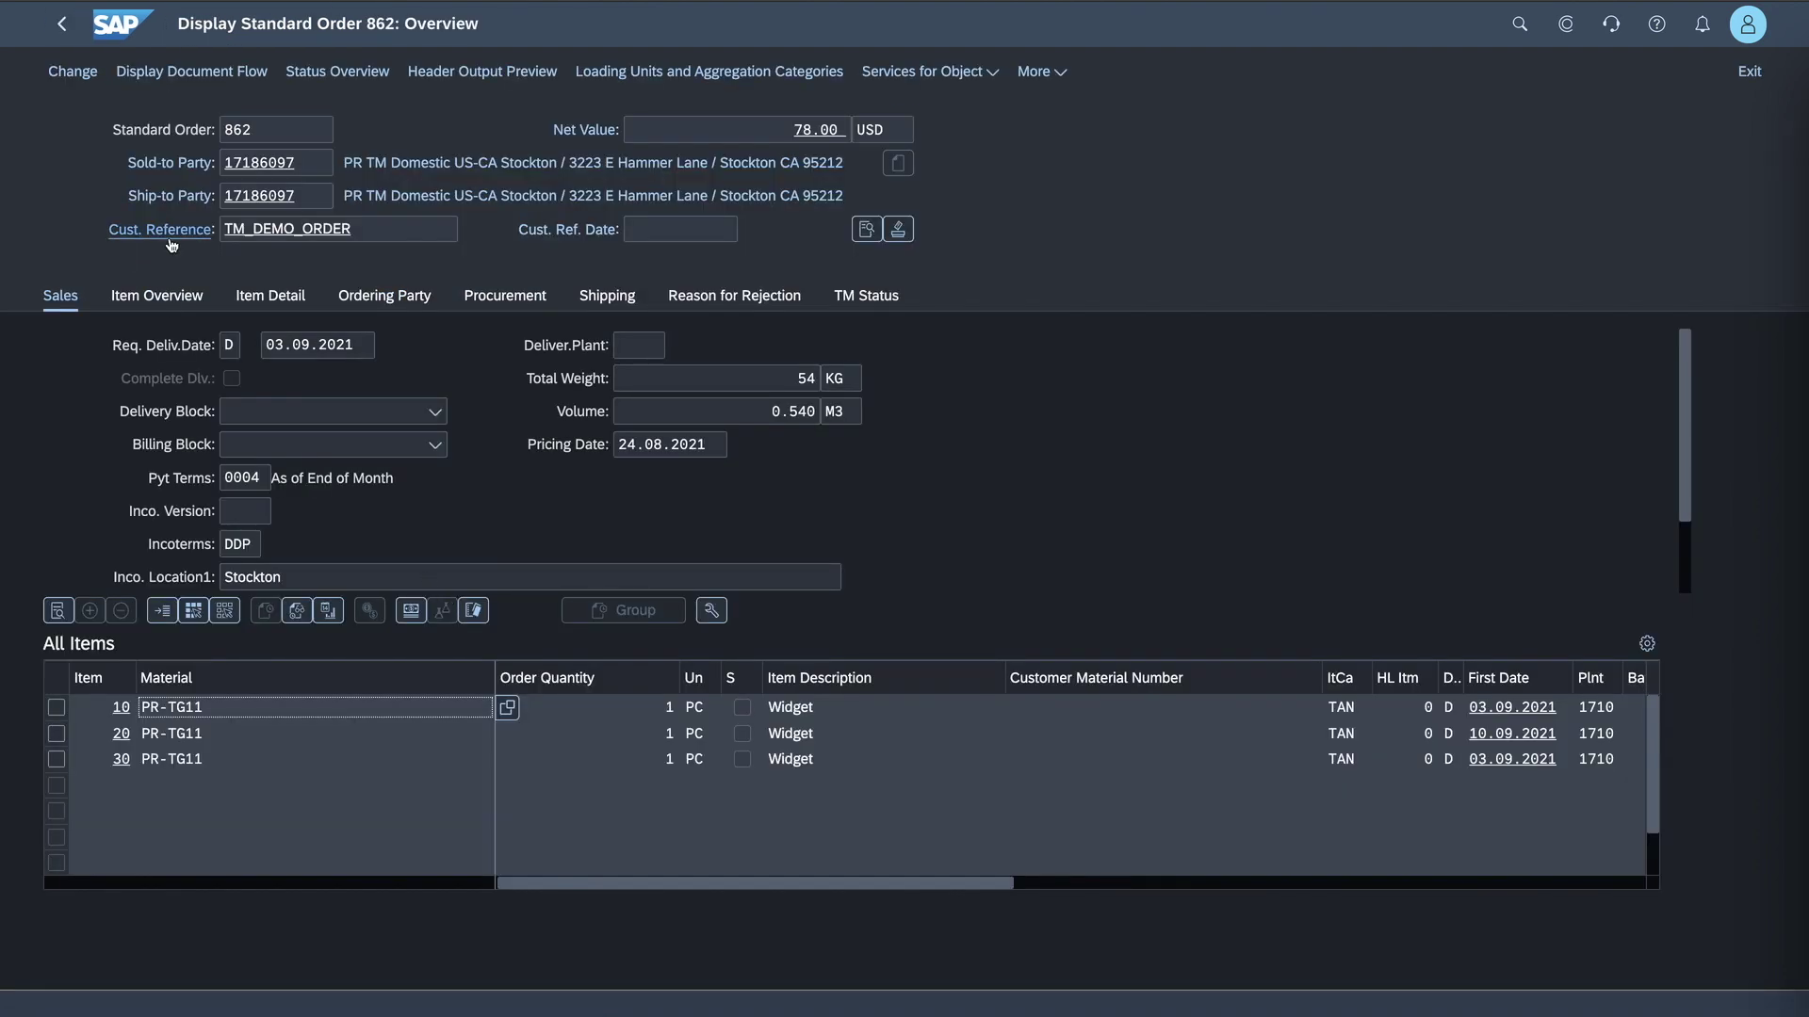
{"action": "left_click", "coordinate": [72, 72]}
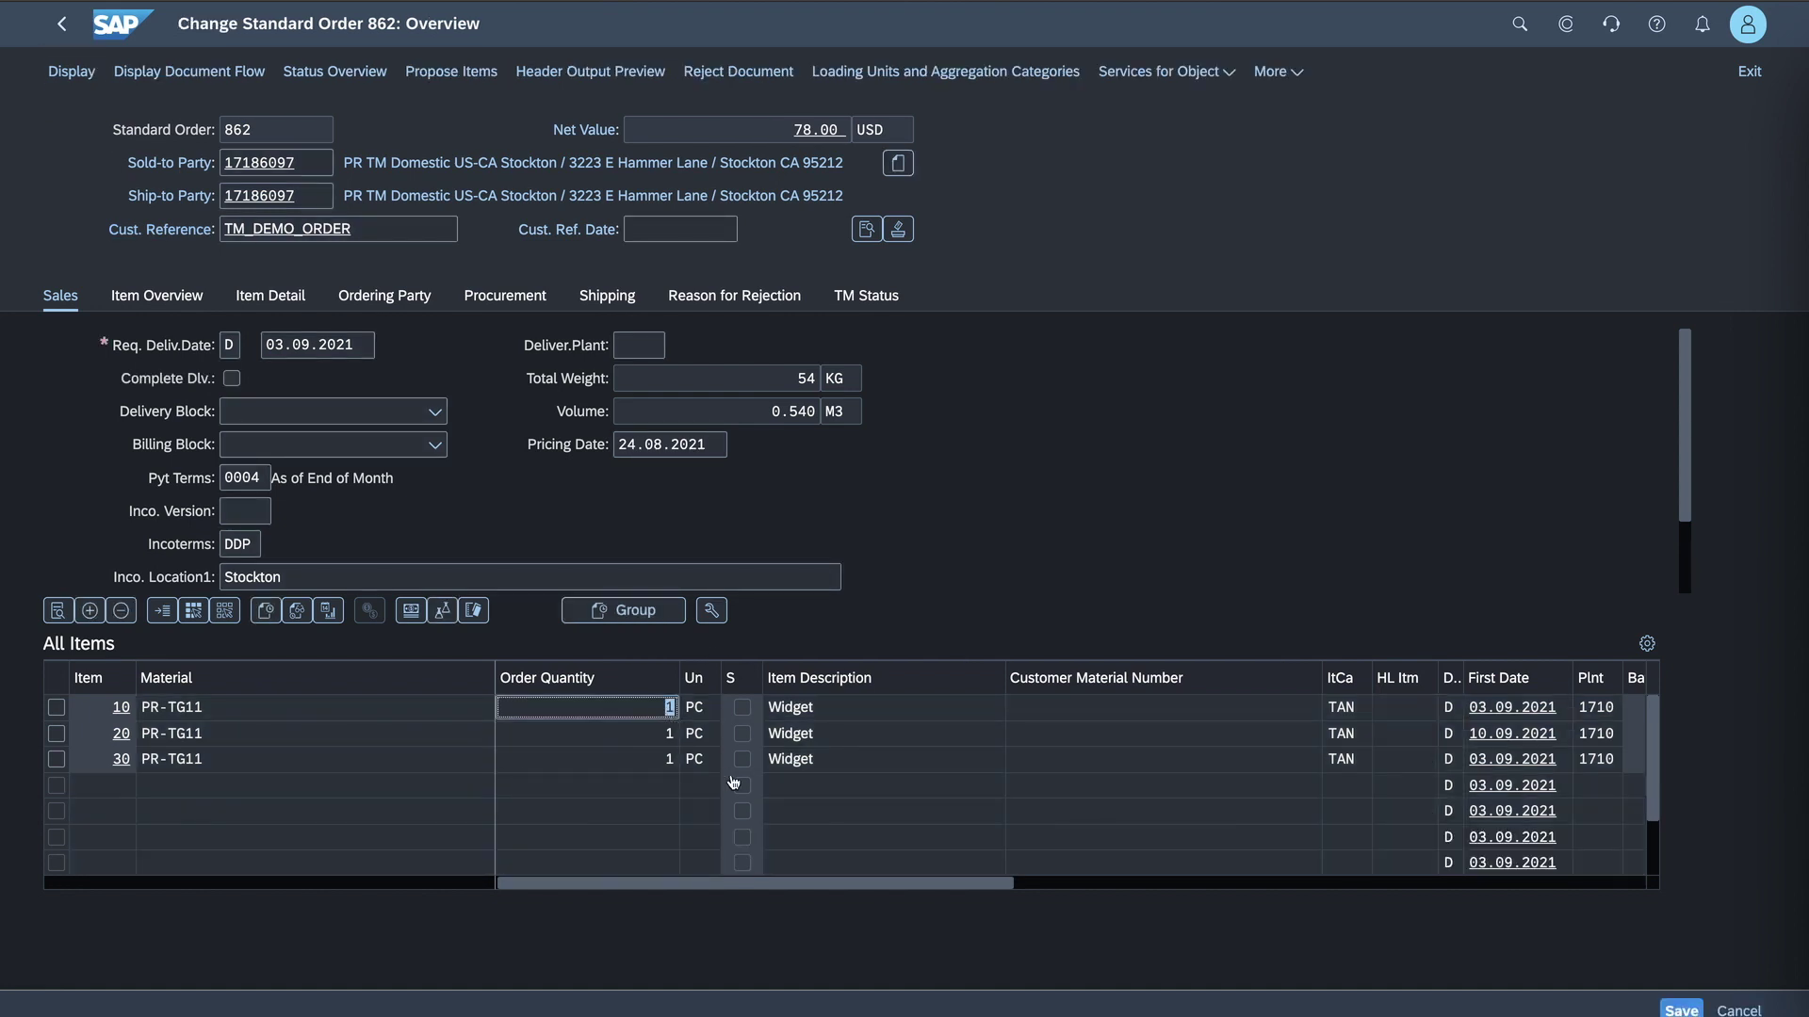
{"action": "type", "text": "2"}
{"action": "key", "text": "Return"}
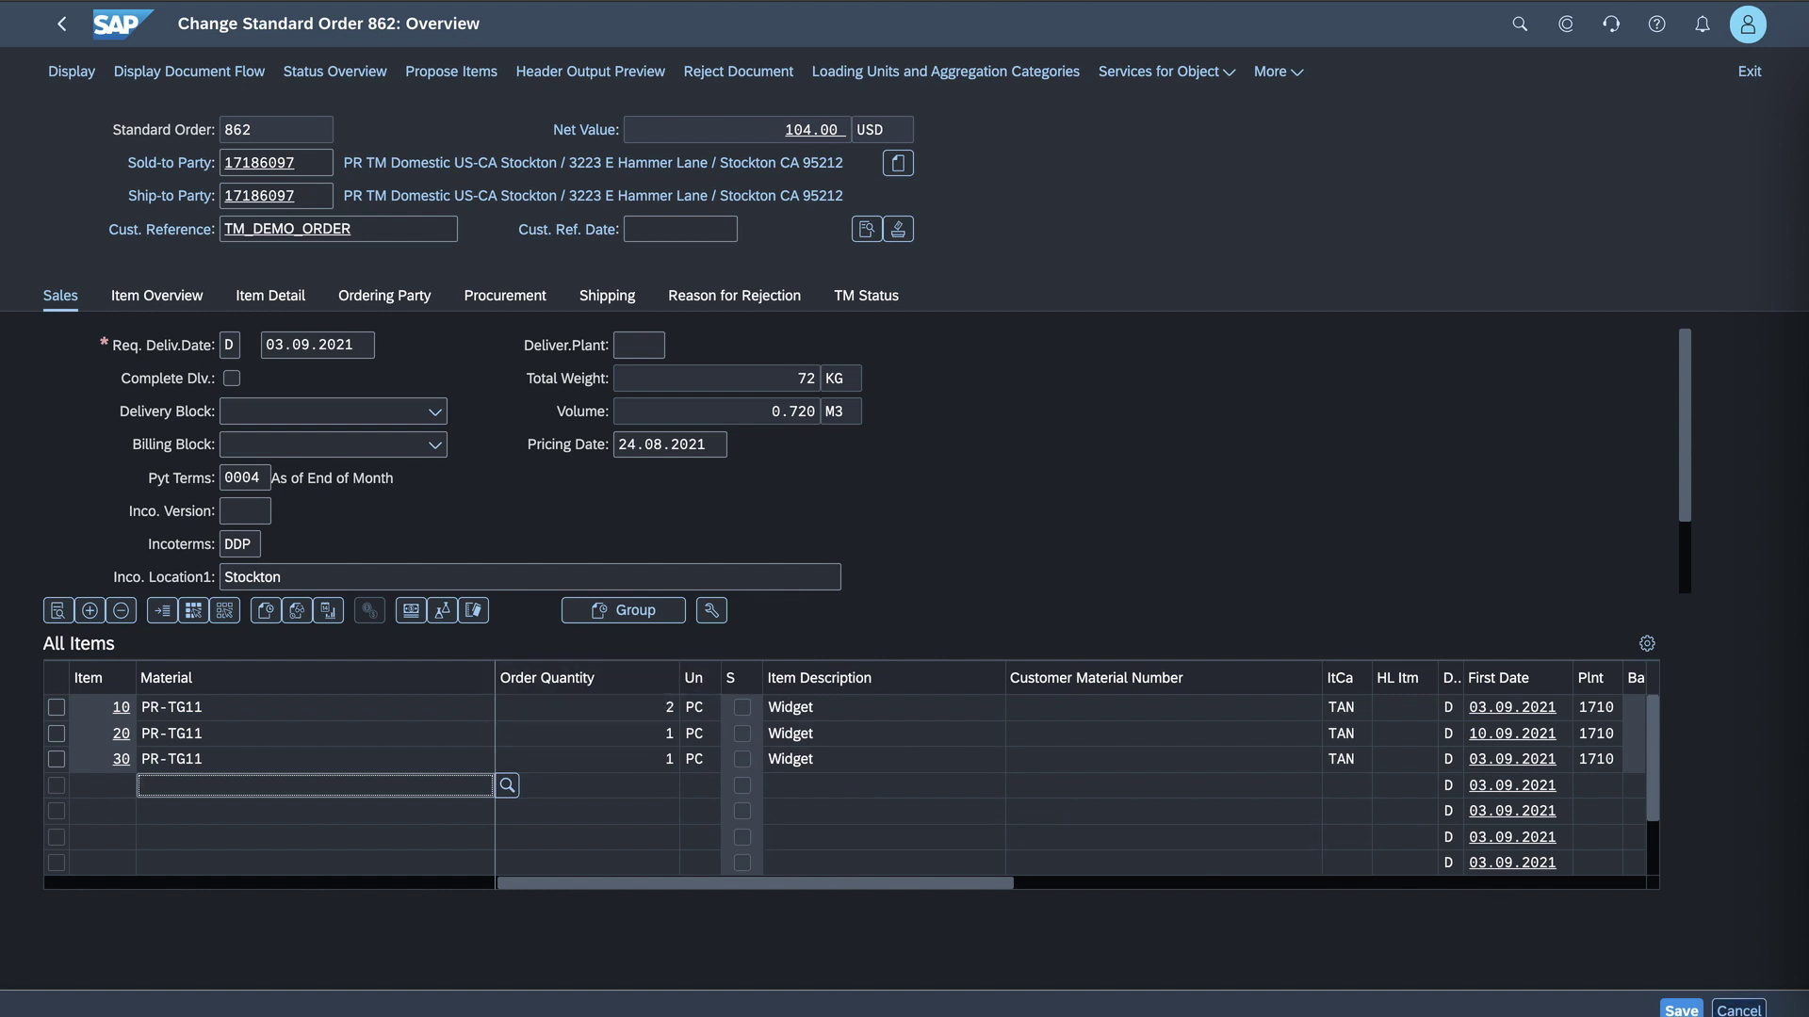
Save the sales order with the changed item 10 quantity and refresh its freight units.
{"action": "left_click", "coordinate": [1682, 1010]}
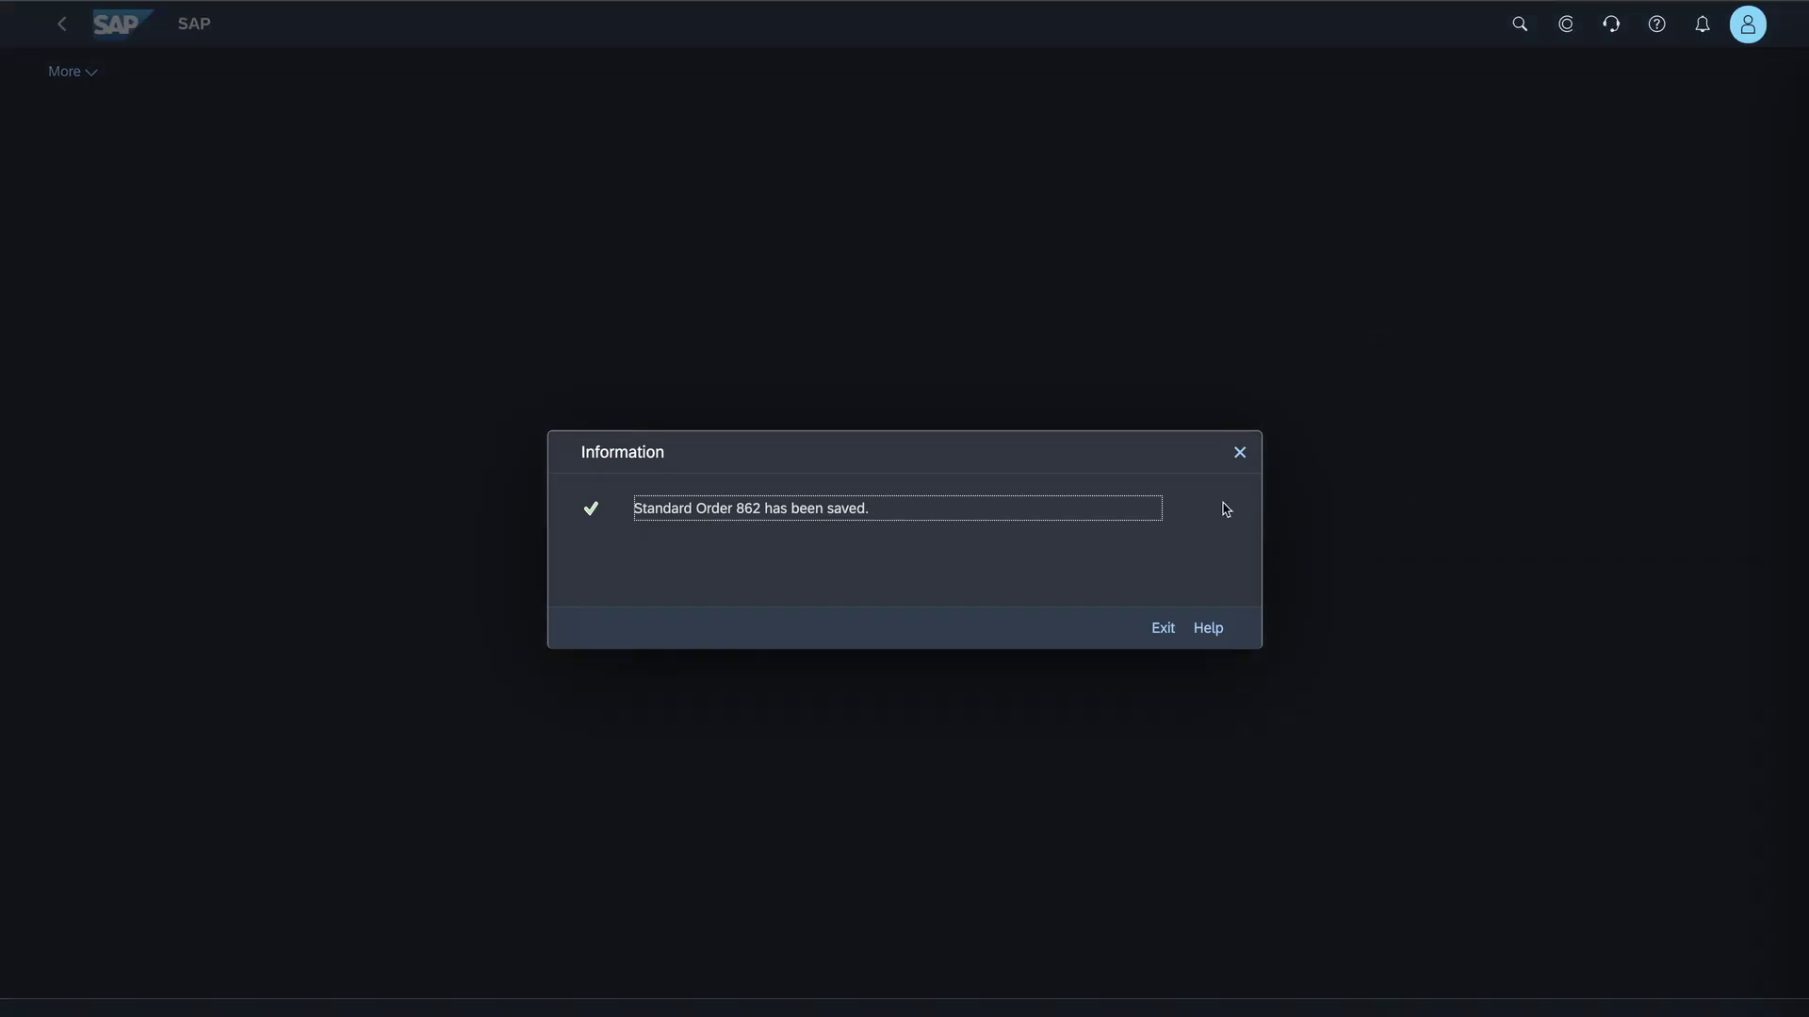
{"action": "left_click", "coordinate": [1163, 628]}
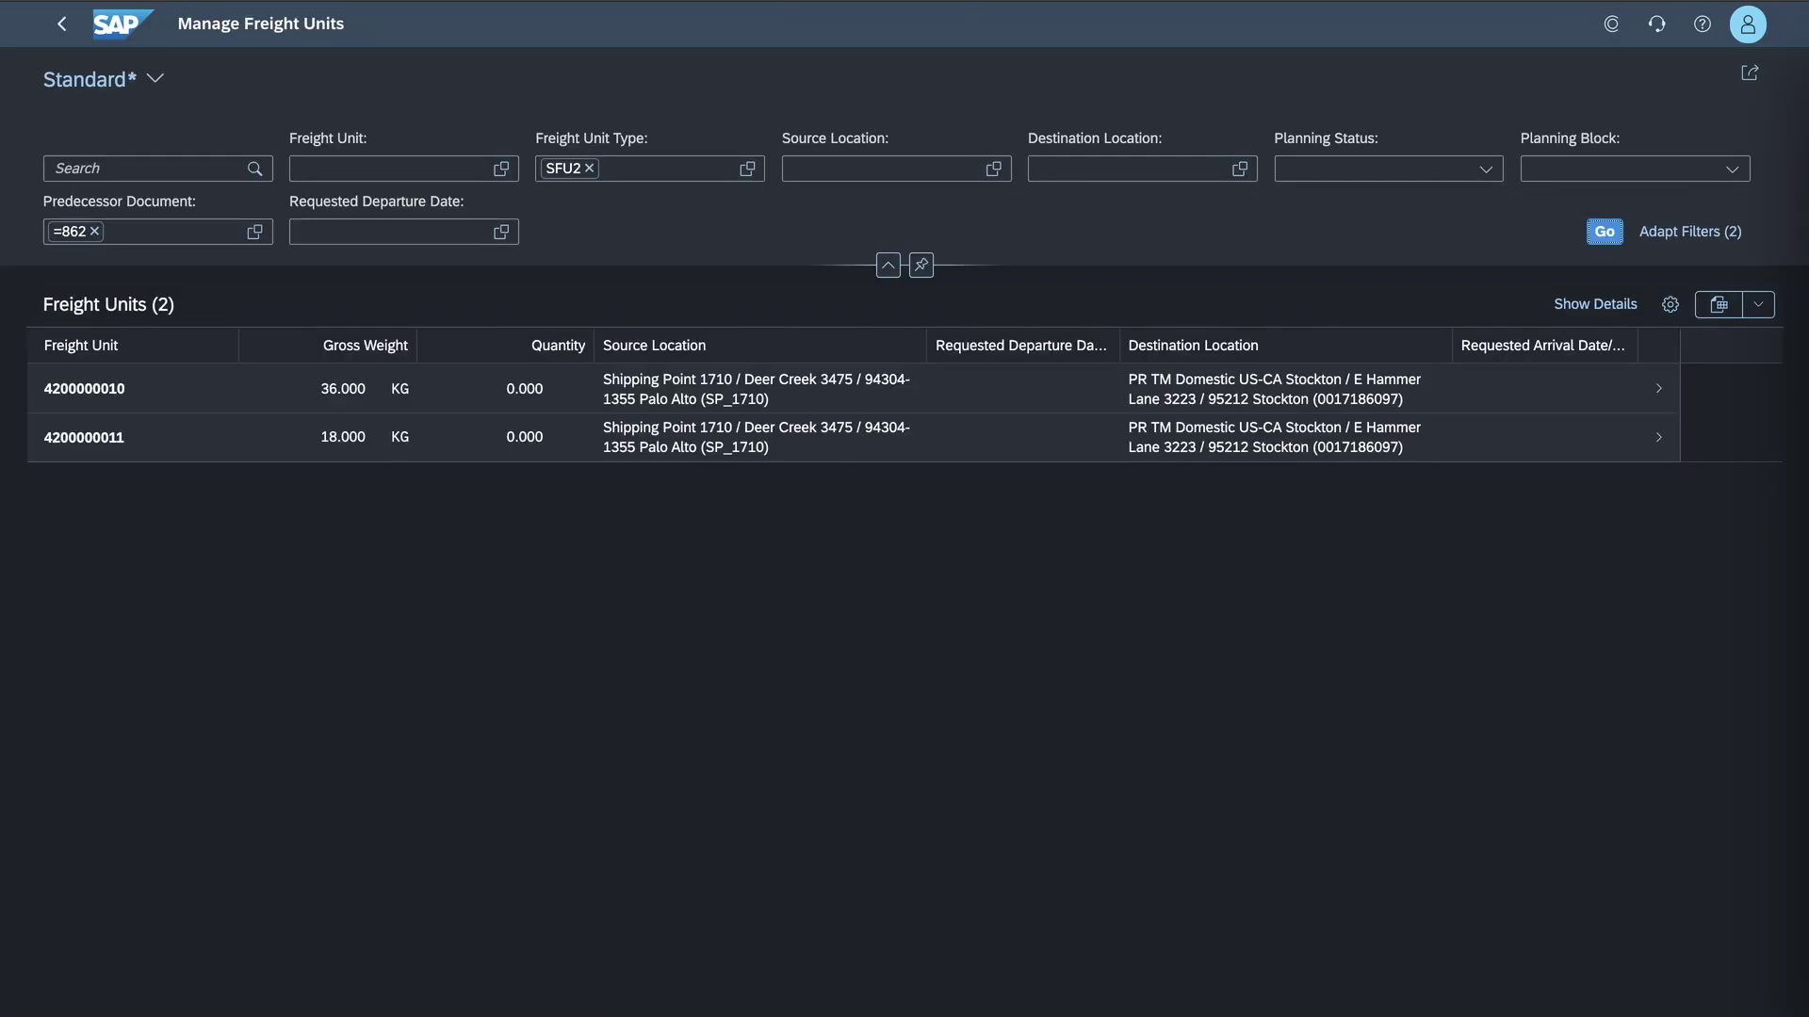
{"action": "left_click", "coordinate": [1606, 240]}
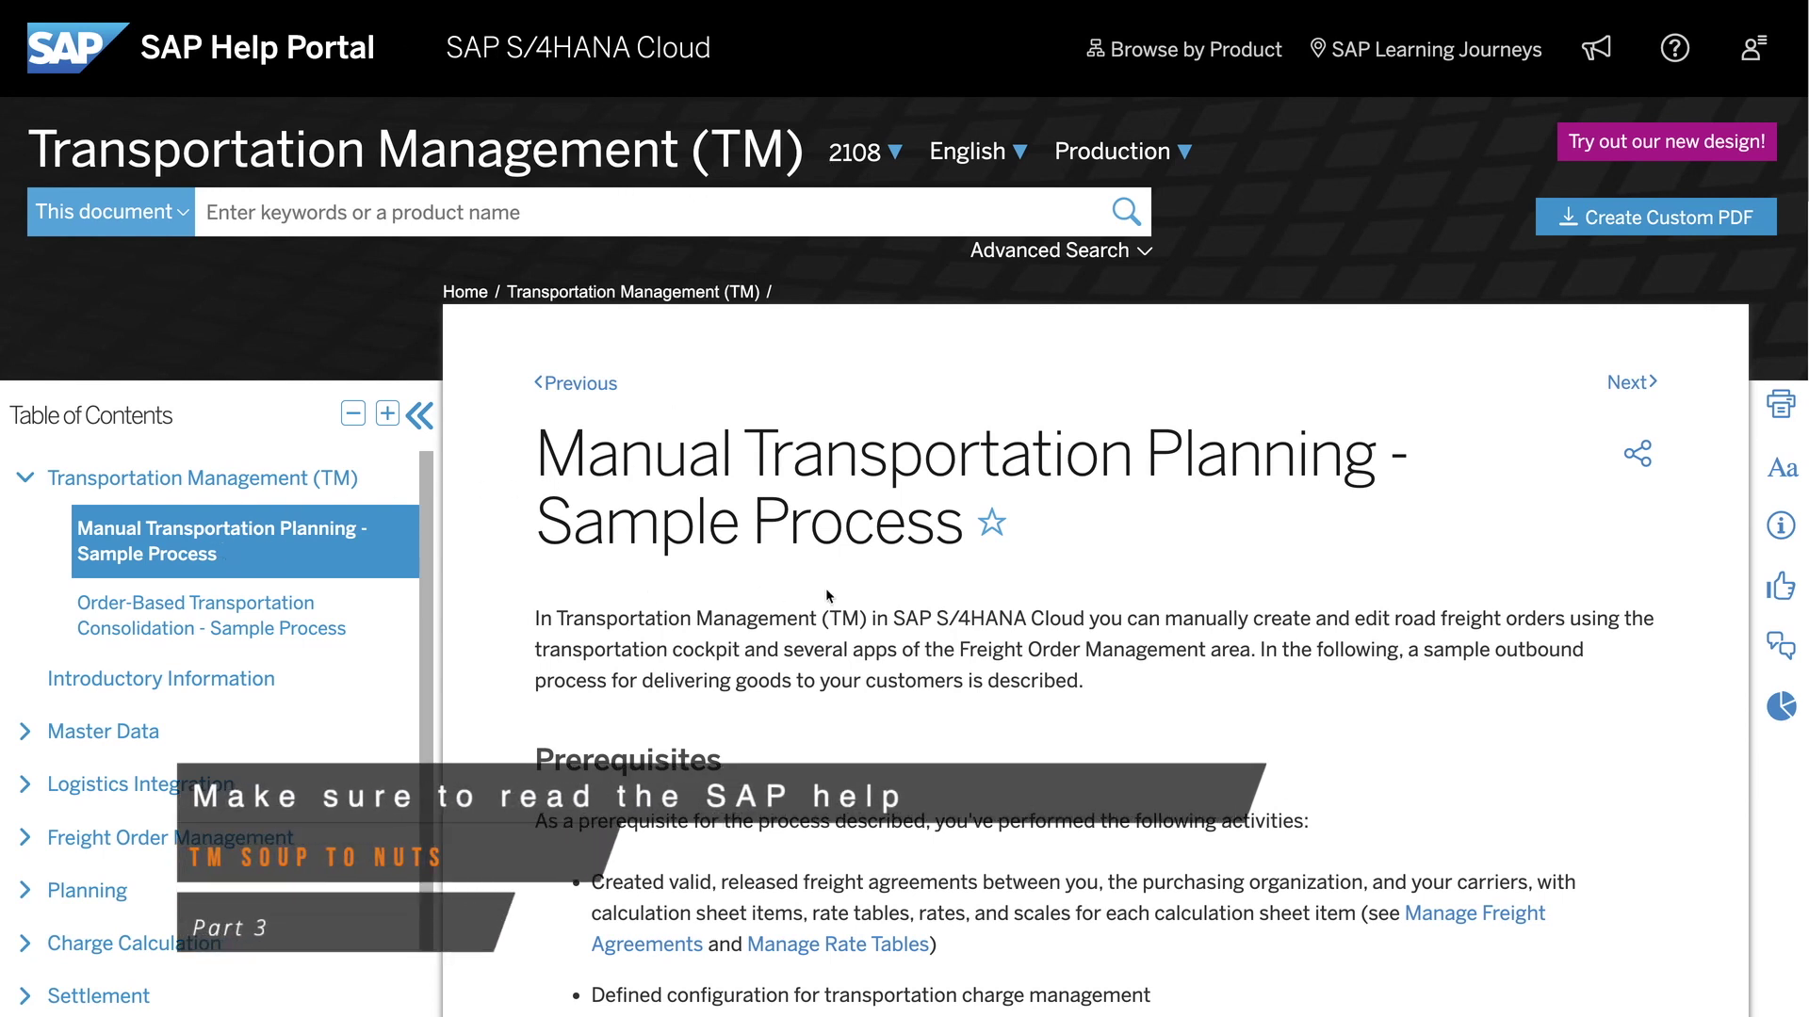
Read the Manual Transportation Planning sample process page in the SAP Help Portal.
{"action": "scroll", "coordinate": [826, 588], "scroll_direction": "down", "scroll_amount": 3}
{"action": "scroll", "coordinate": [825, 594], "scroll_direction": "down", "scroll_amount": 1}
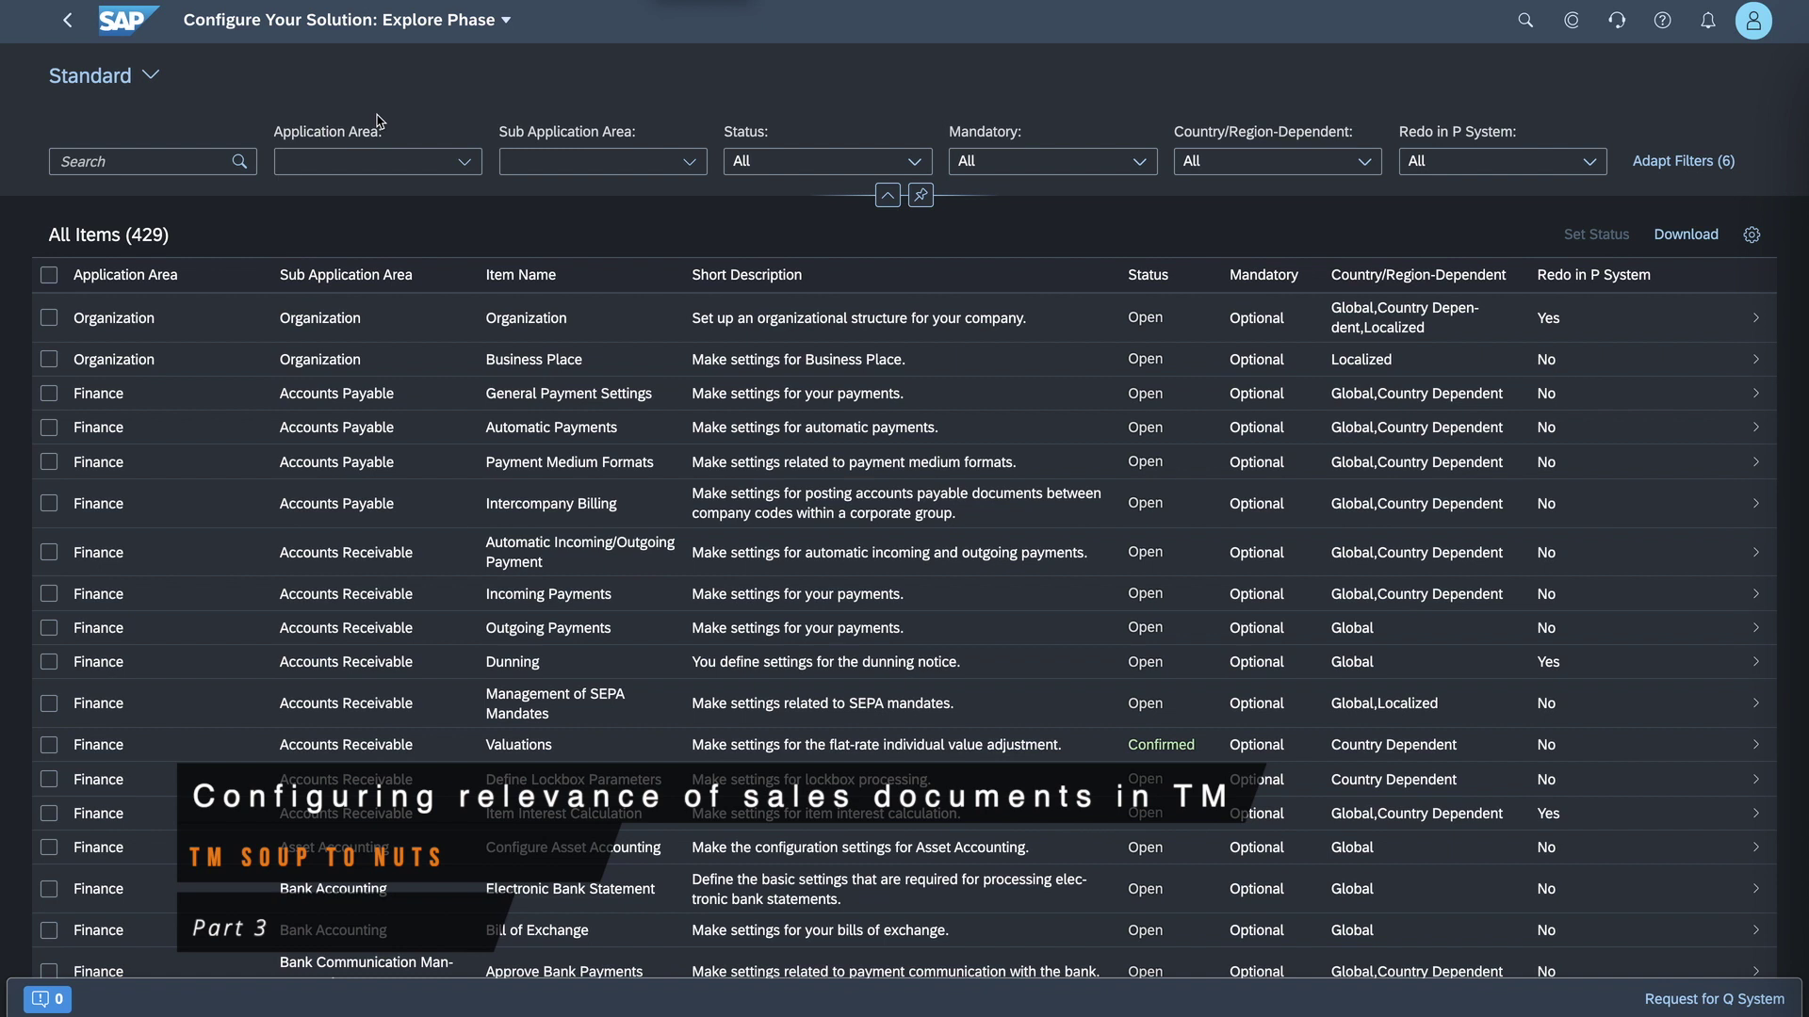
In Configure Your Solution, filter the items by application area Supply Chain and sub application area Transportation Management.
{"action": "left_click", "coordinate": [467, 167]}
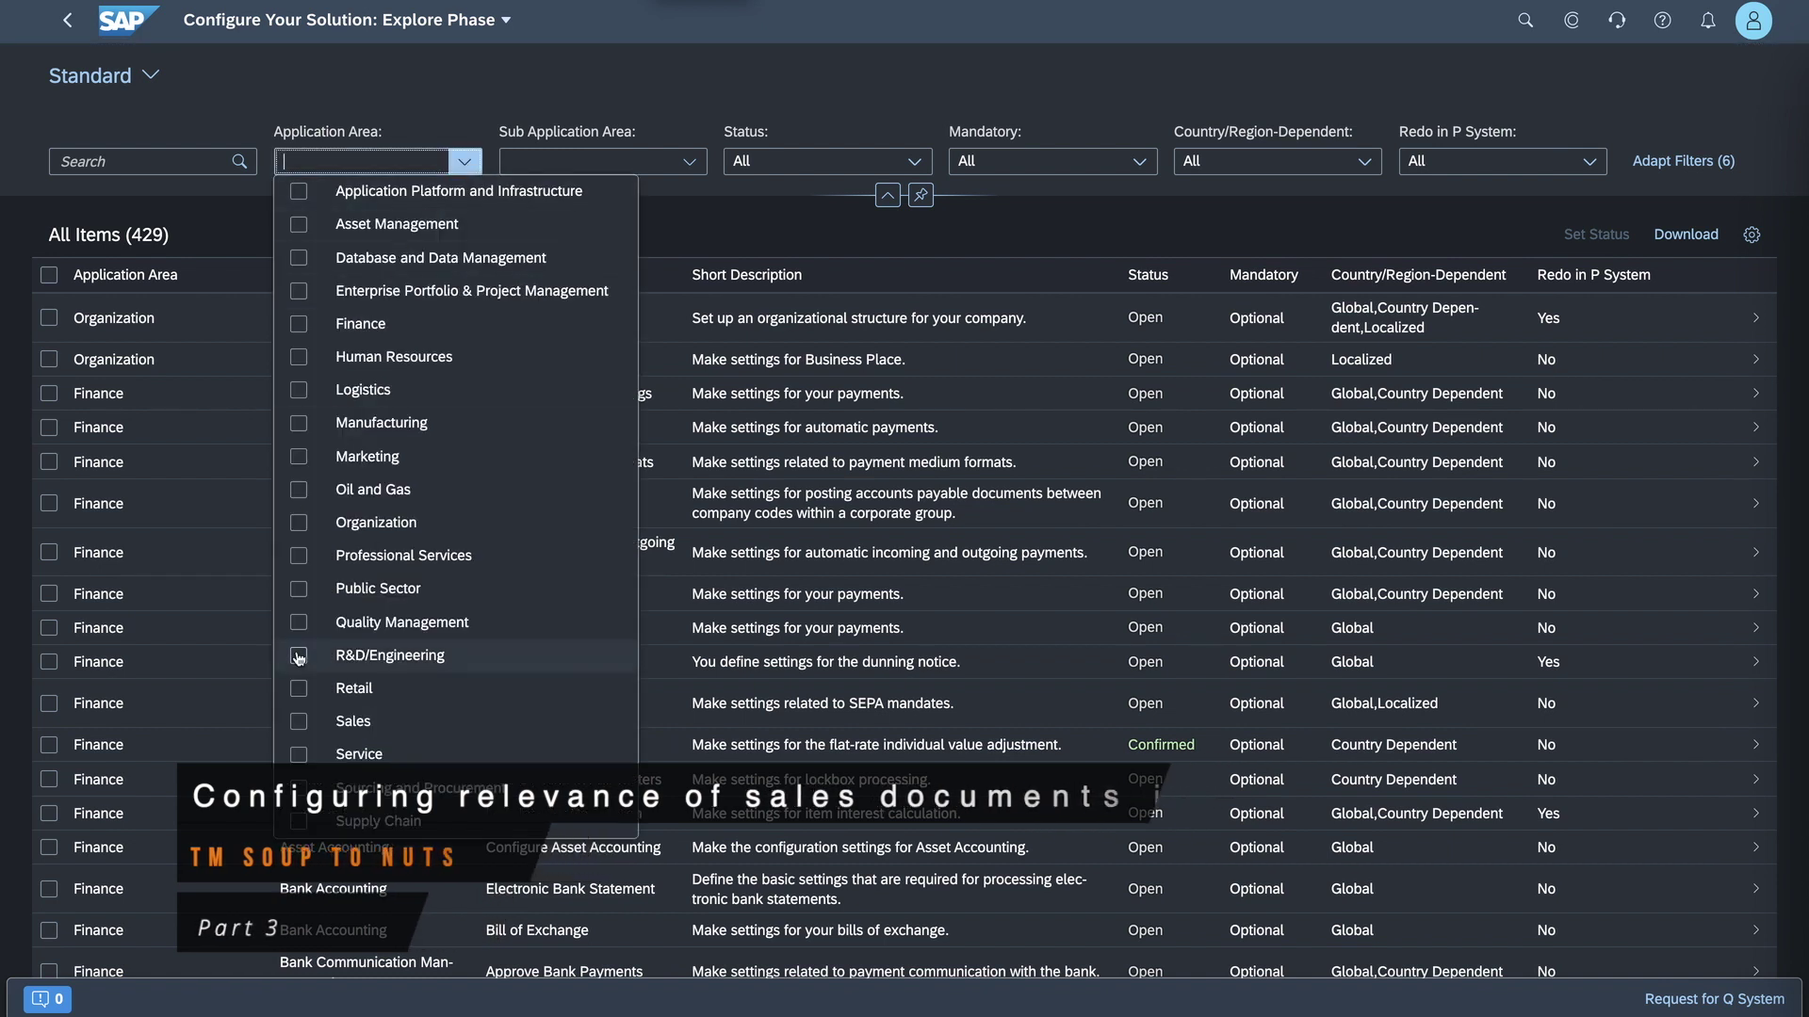
{"action": "left_click", "coordinate": [300, 823]}
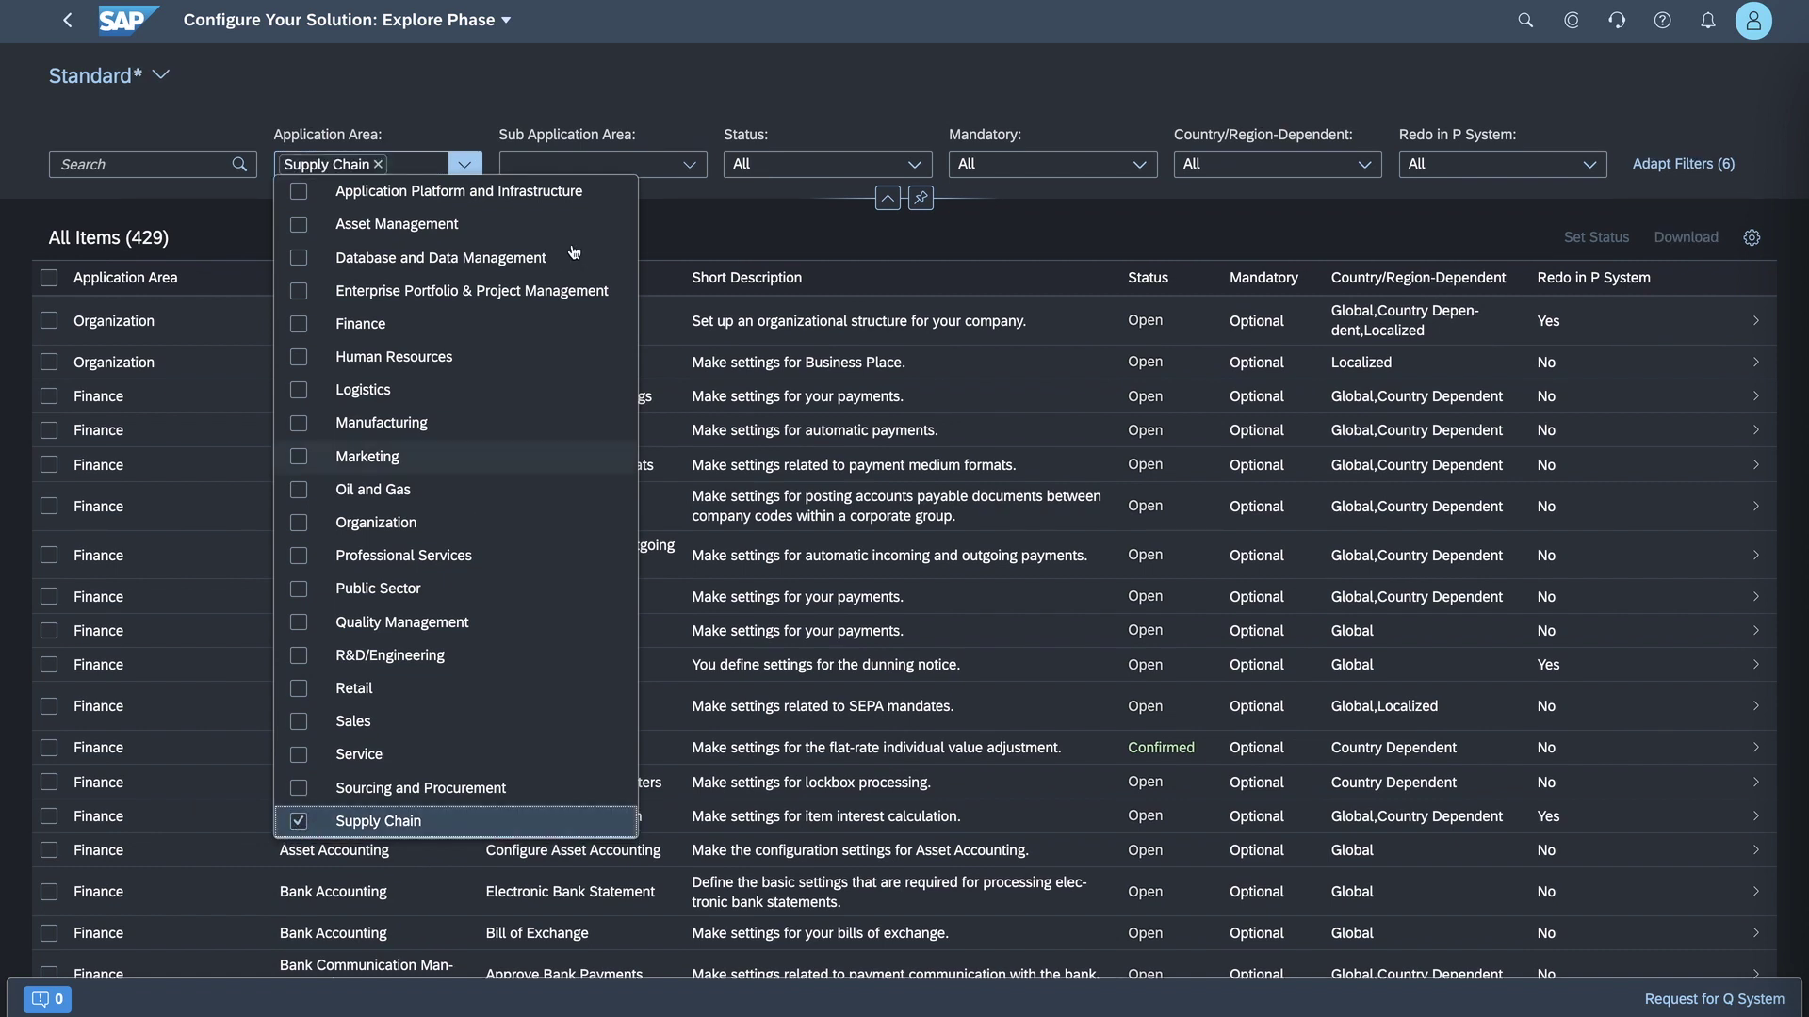
{"action": "left_click", "coordinate": [618, 162]}
{"action": "left_click", "coordinate": [686, 164]}
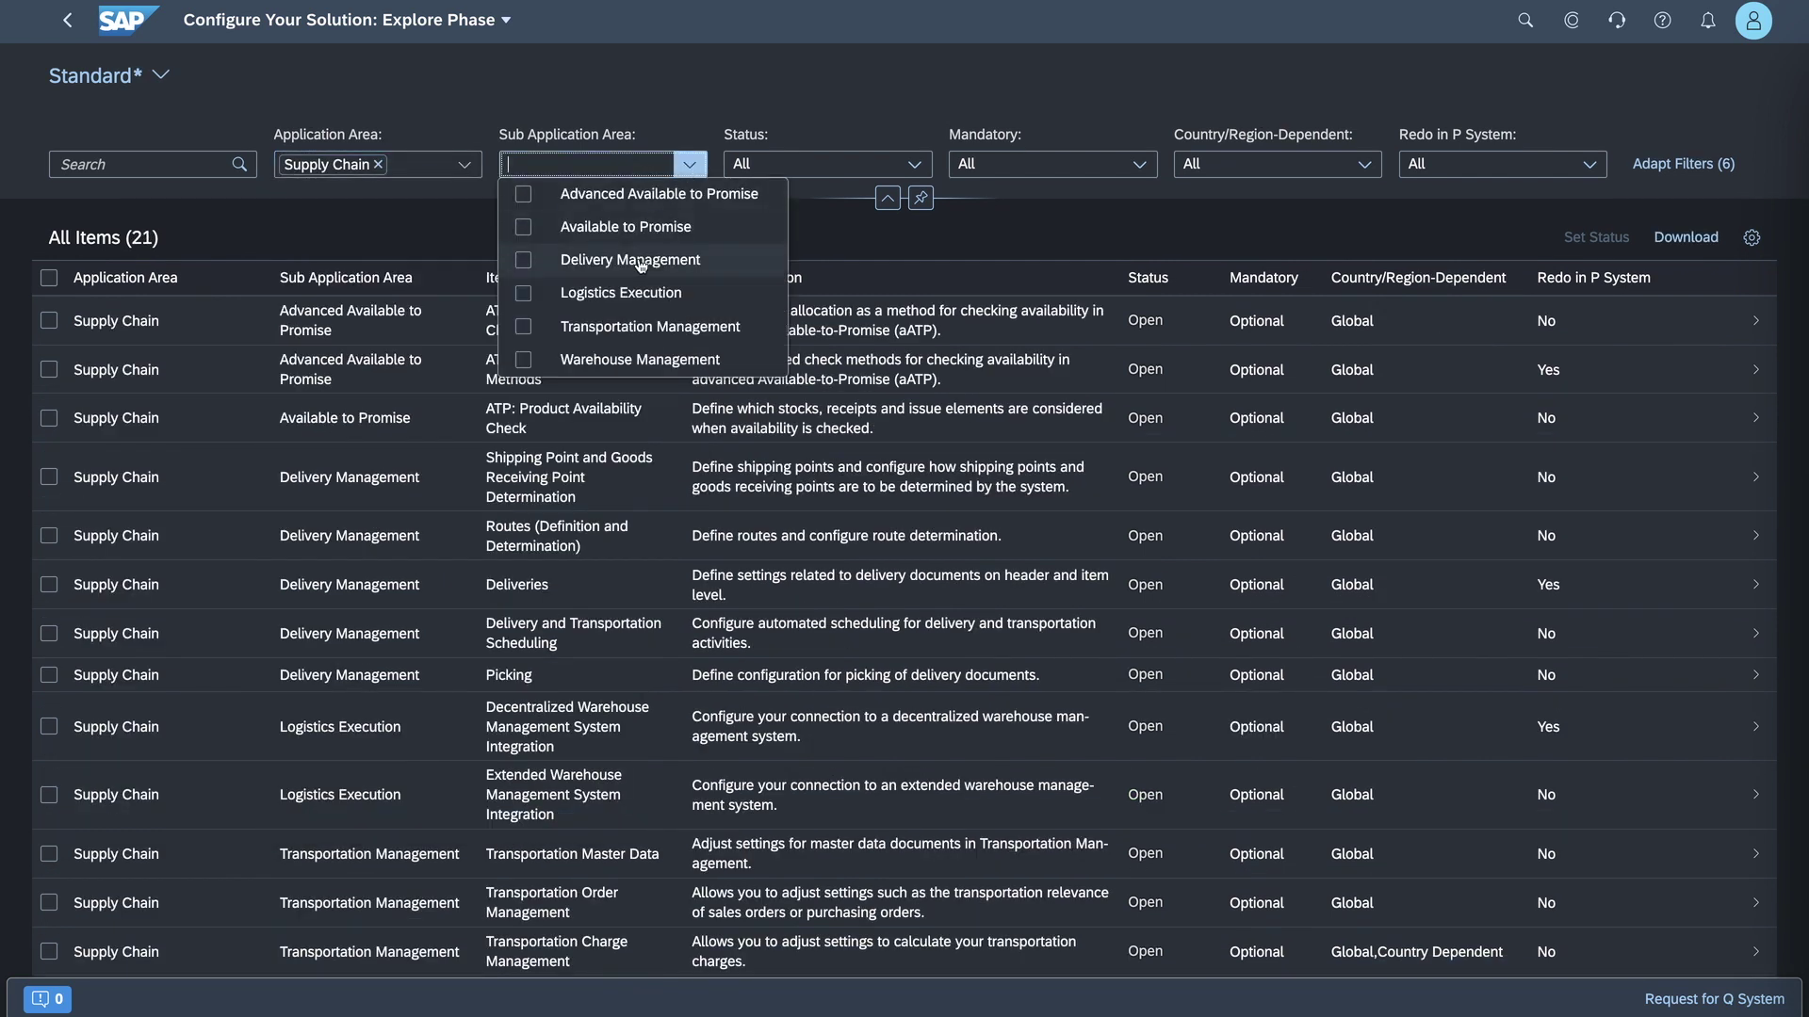
{"action": "left_click", "coordinate": [522, 330]}
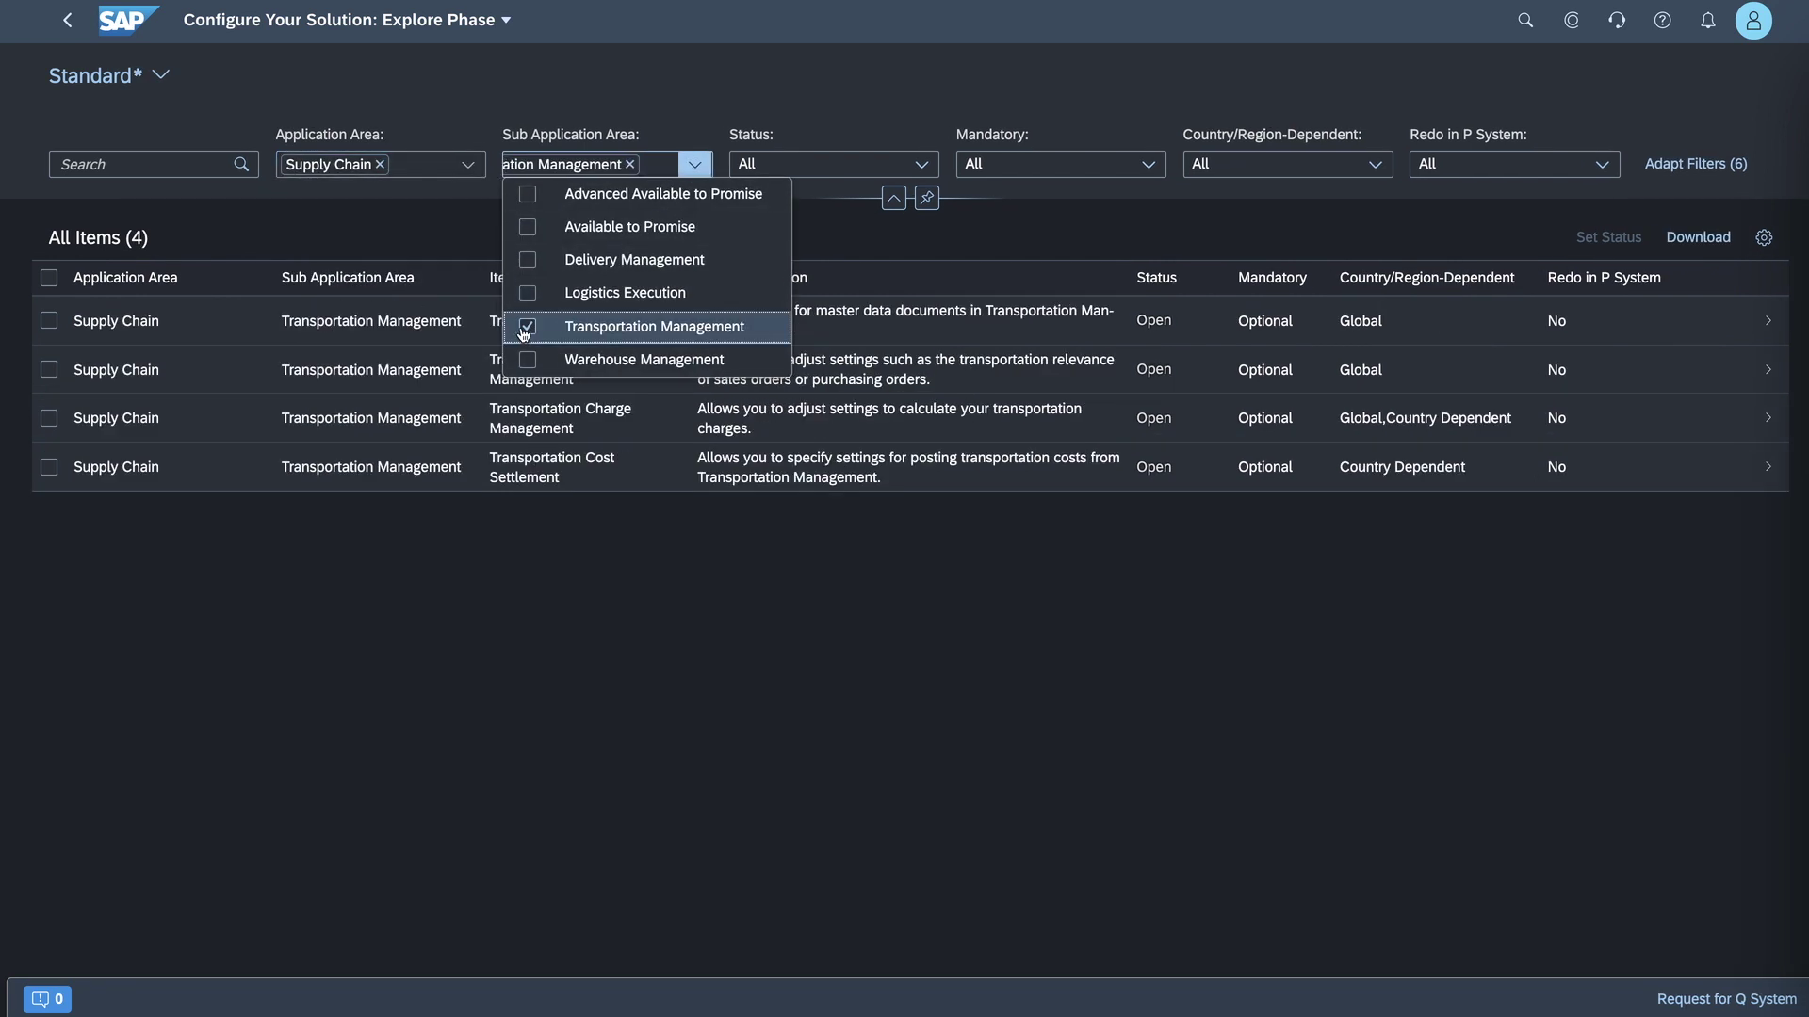
{"action": "left_click", "coordinate": [337, 633]}
Open the sales document transportation-relevance configuration under Transportation Order Management and examine the control key and logistics integration profile for sales organization 1710, division 00.
{"action": "left_click", "coordinate": [459, 373]}
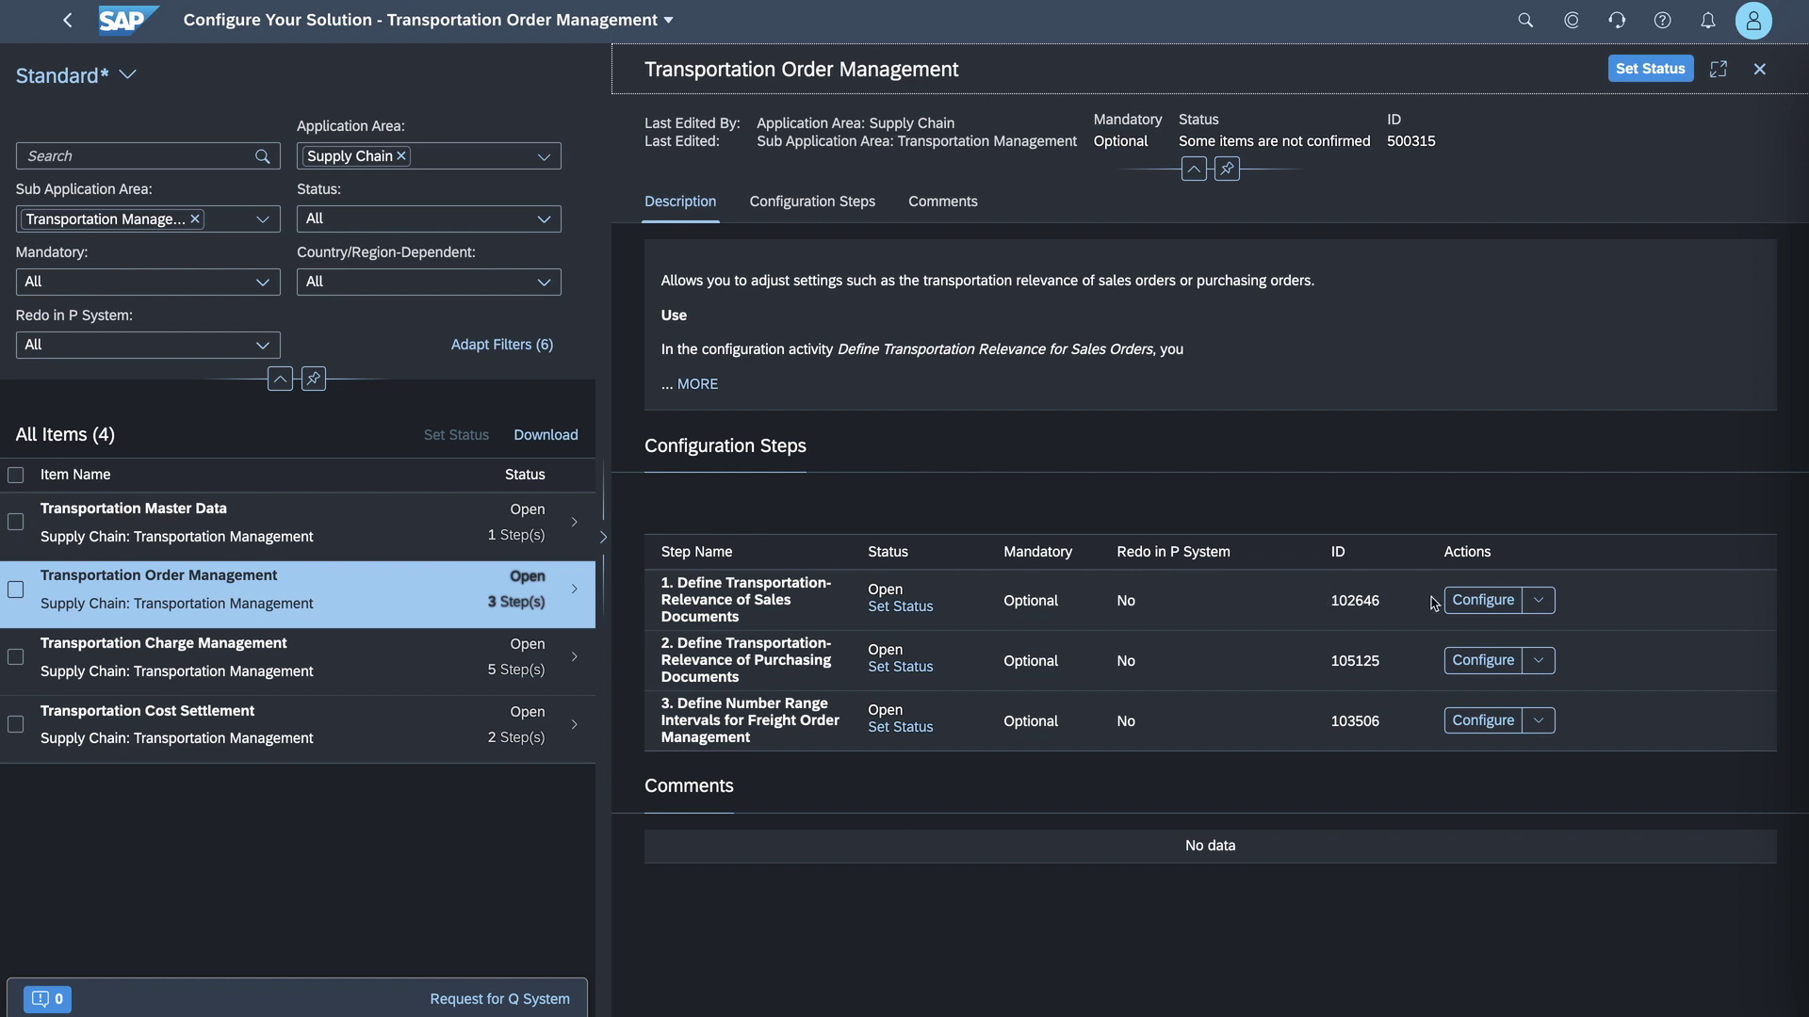
{"action": "left_click", "coordinate": [1482, 601]}
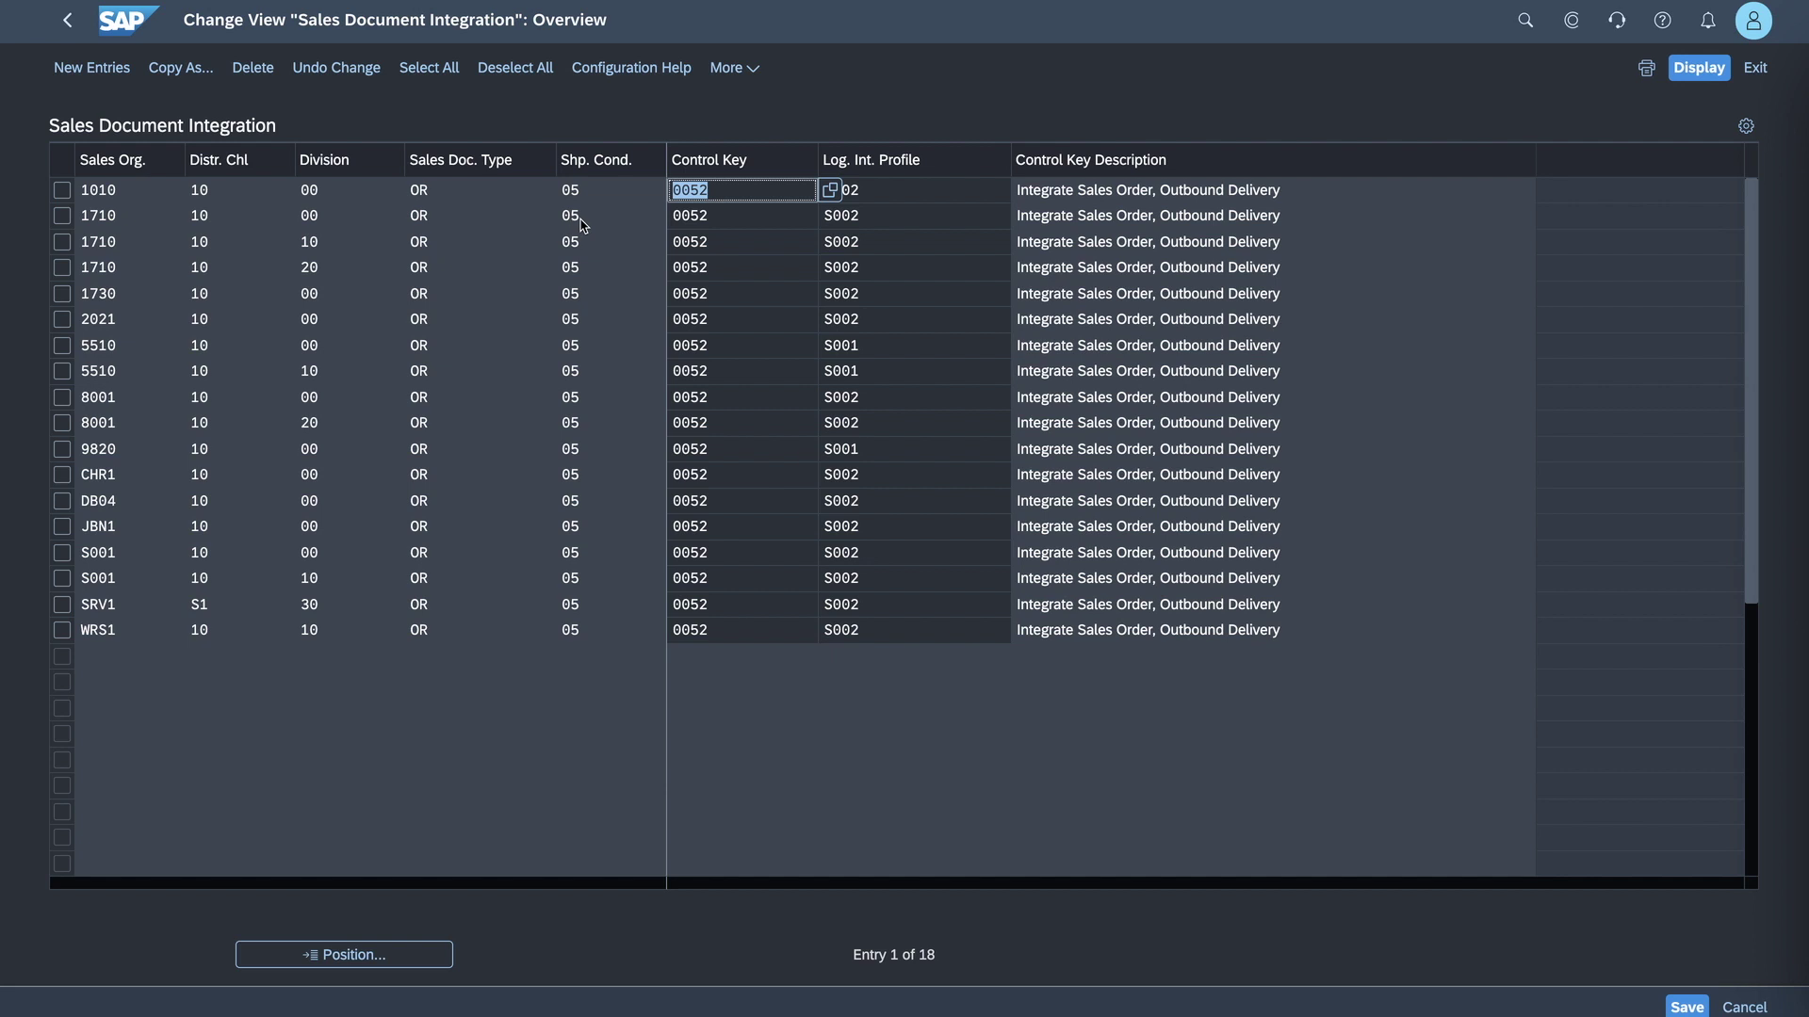
{"action": "left_click", "coordinate": [714, 217]}
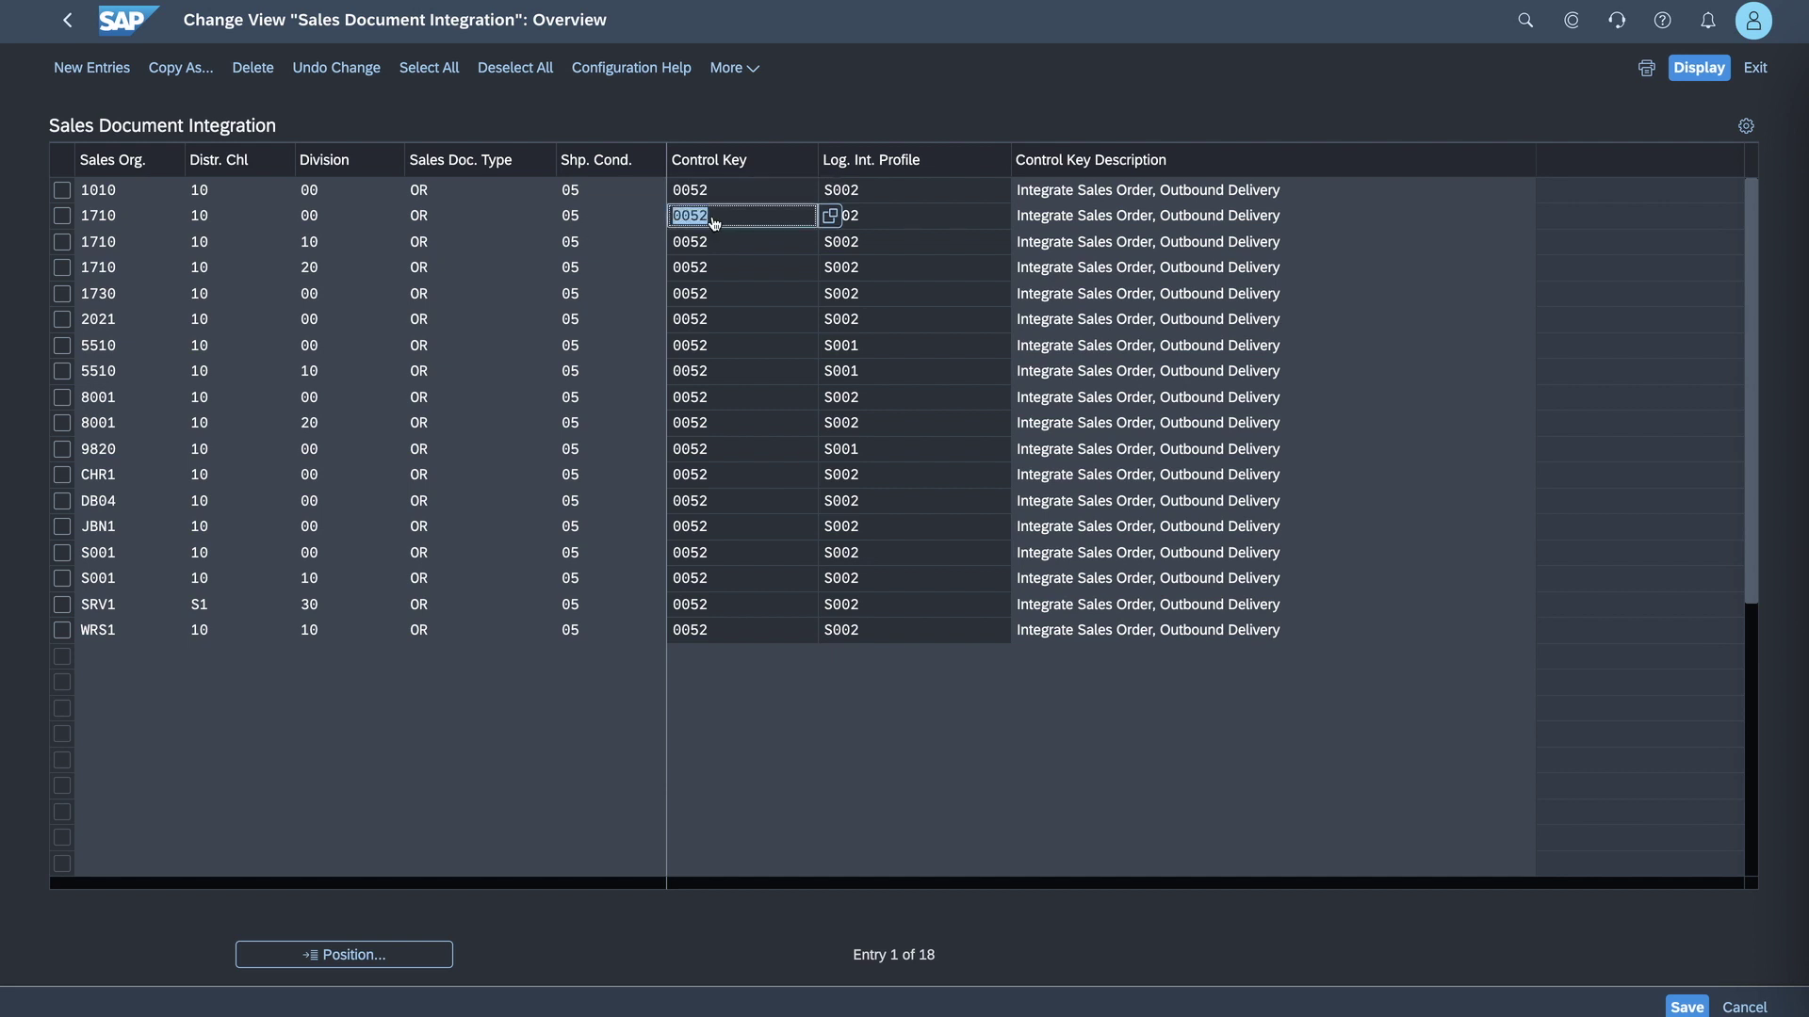
{"action": "left_click", "coordinate": [888, 219]}
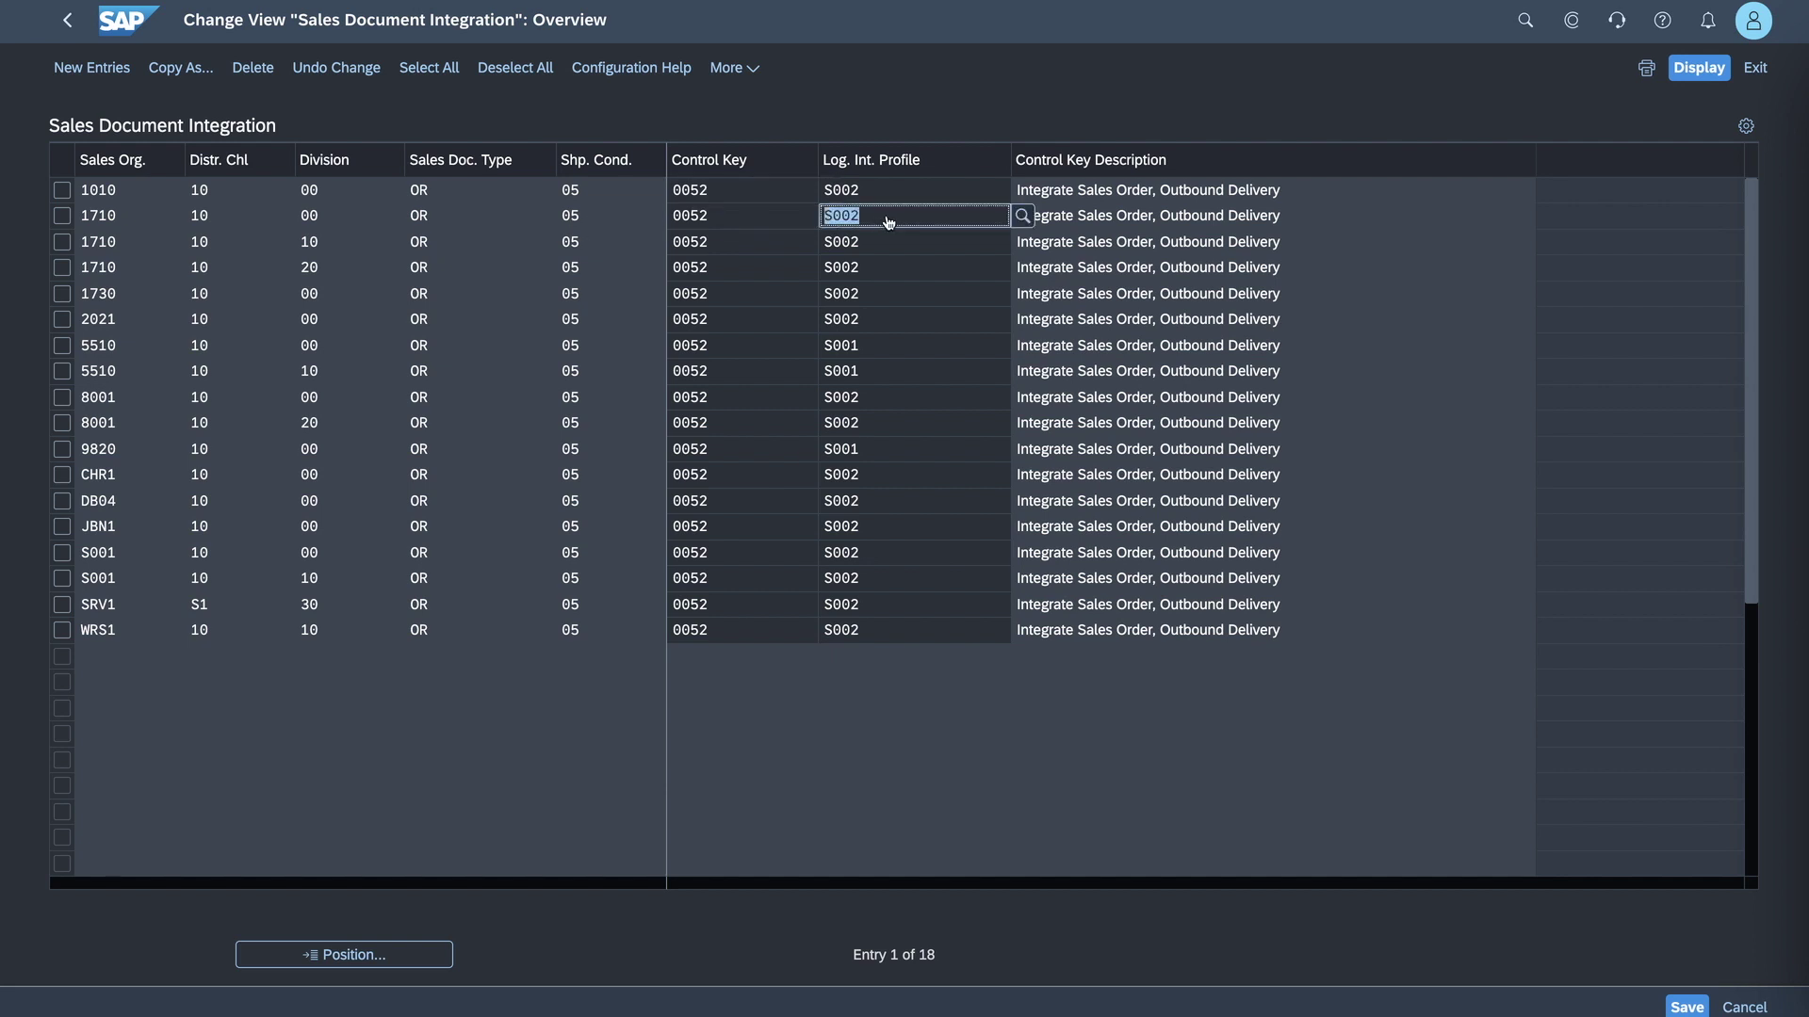